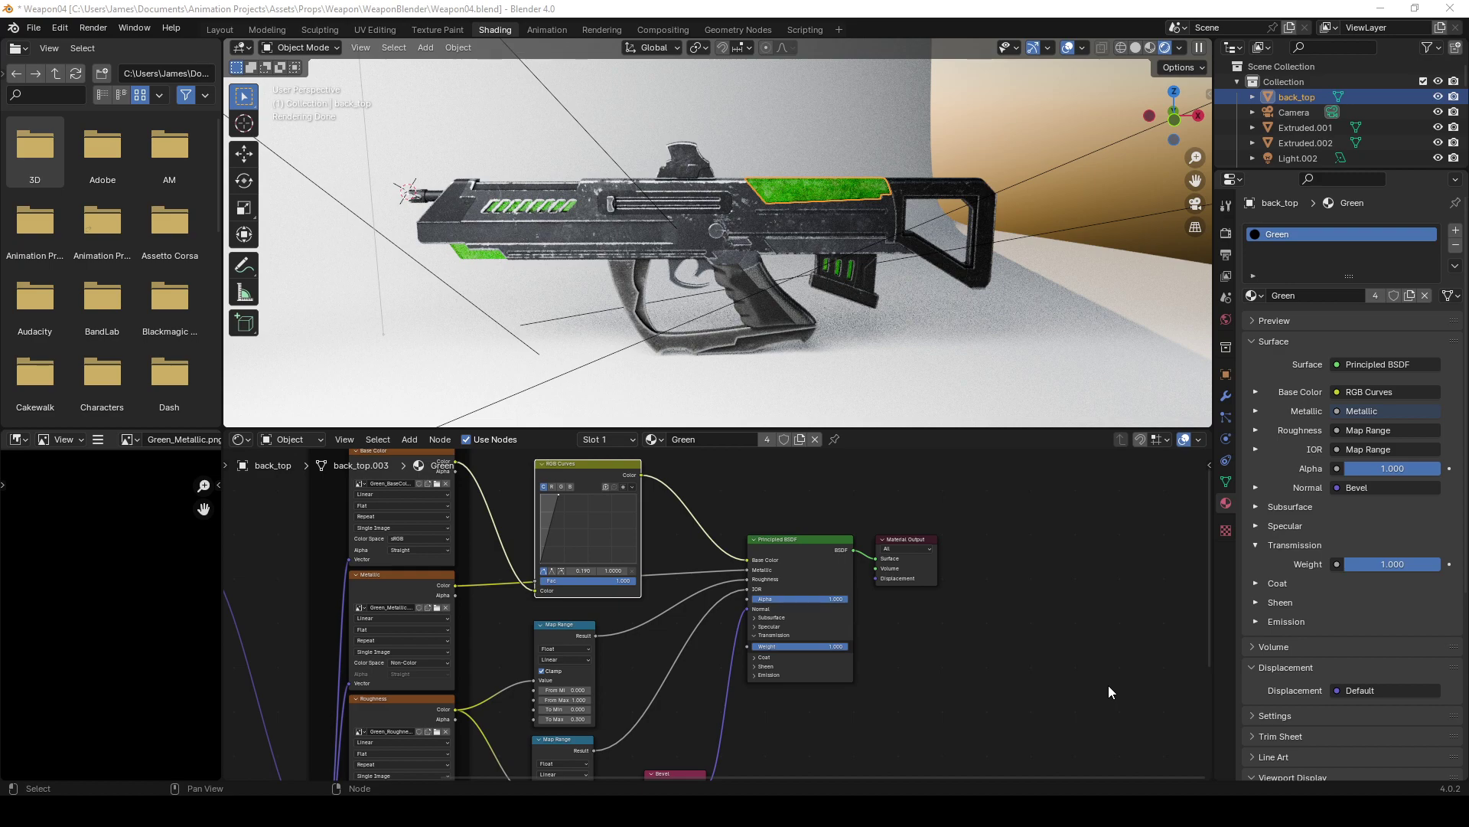
Switch to Plasticity and preview the OBJ export as Tris at density 0.5
{"action": "middle_click_drag", "start_coordinate": [868, 349], "coordinate": [847, 356]}
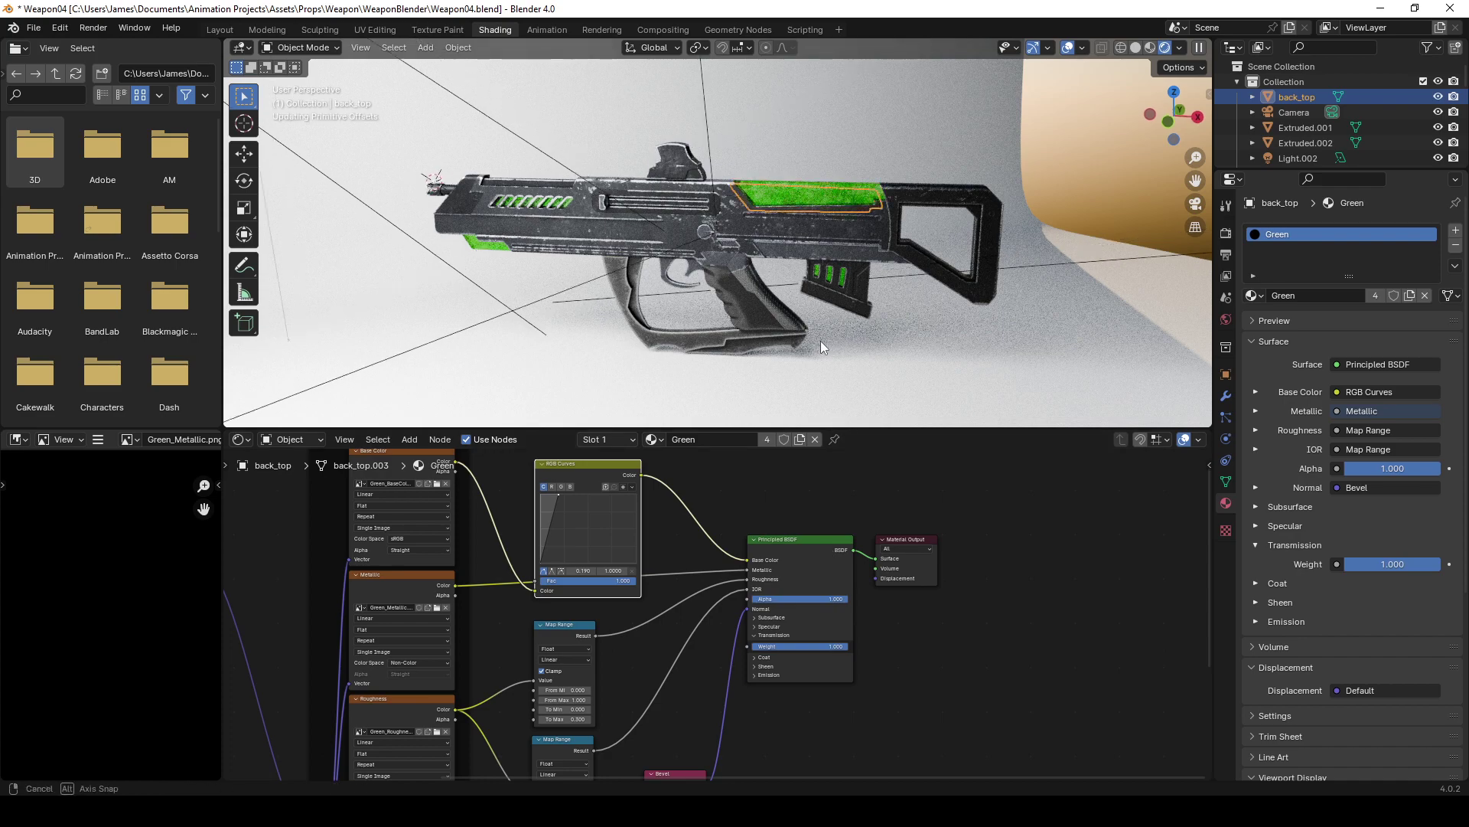
{"action": "middle_click_drag", "start_coordinate": [820, 342], "coordinate": [983, 73]}
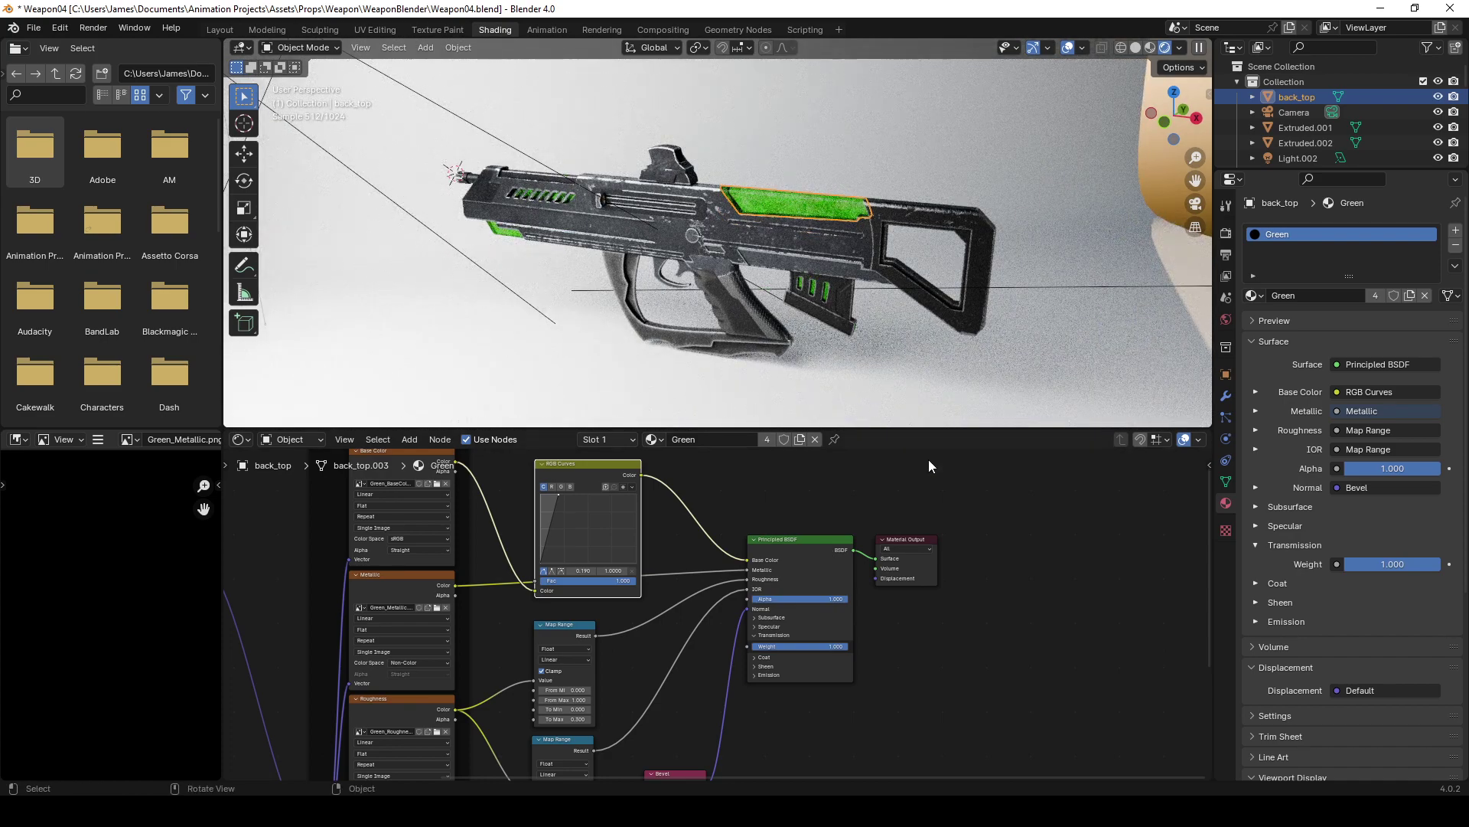
{"action": "mouse_move", "coordinate": [877, 811]}
{"action": "left_click", "coordinate": [880, 746]}
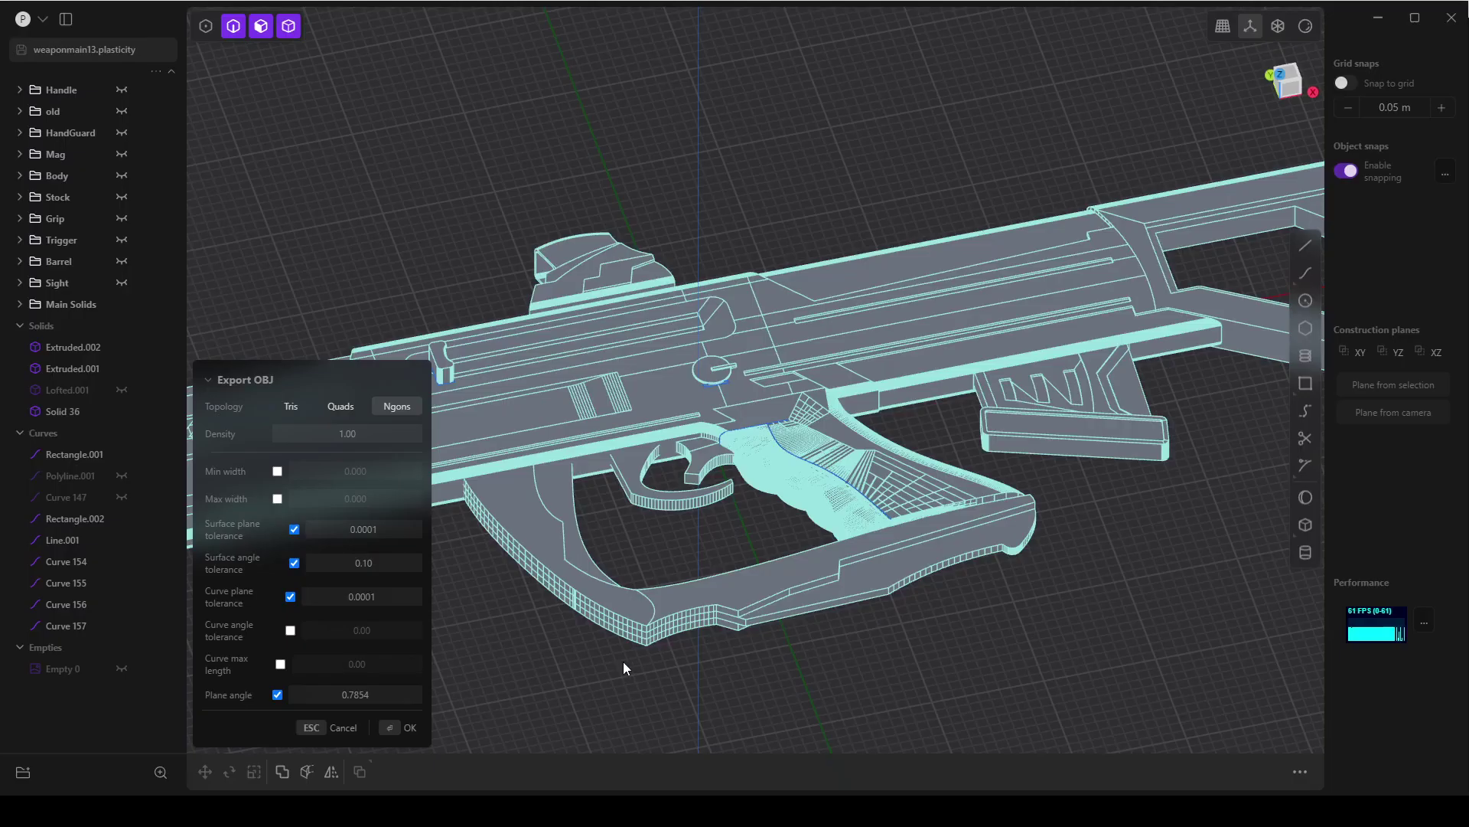
{"action": "left_click", "coordinate": [290, 411]}
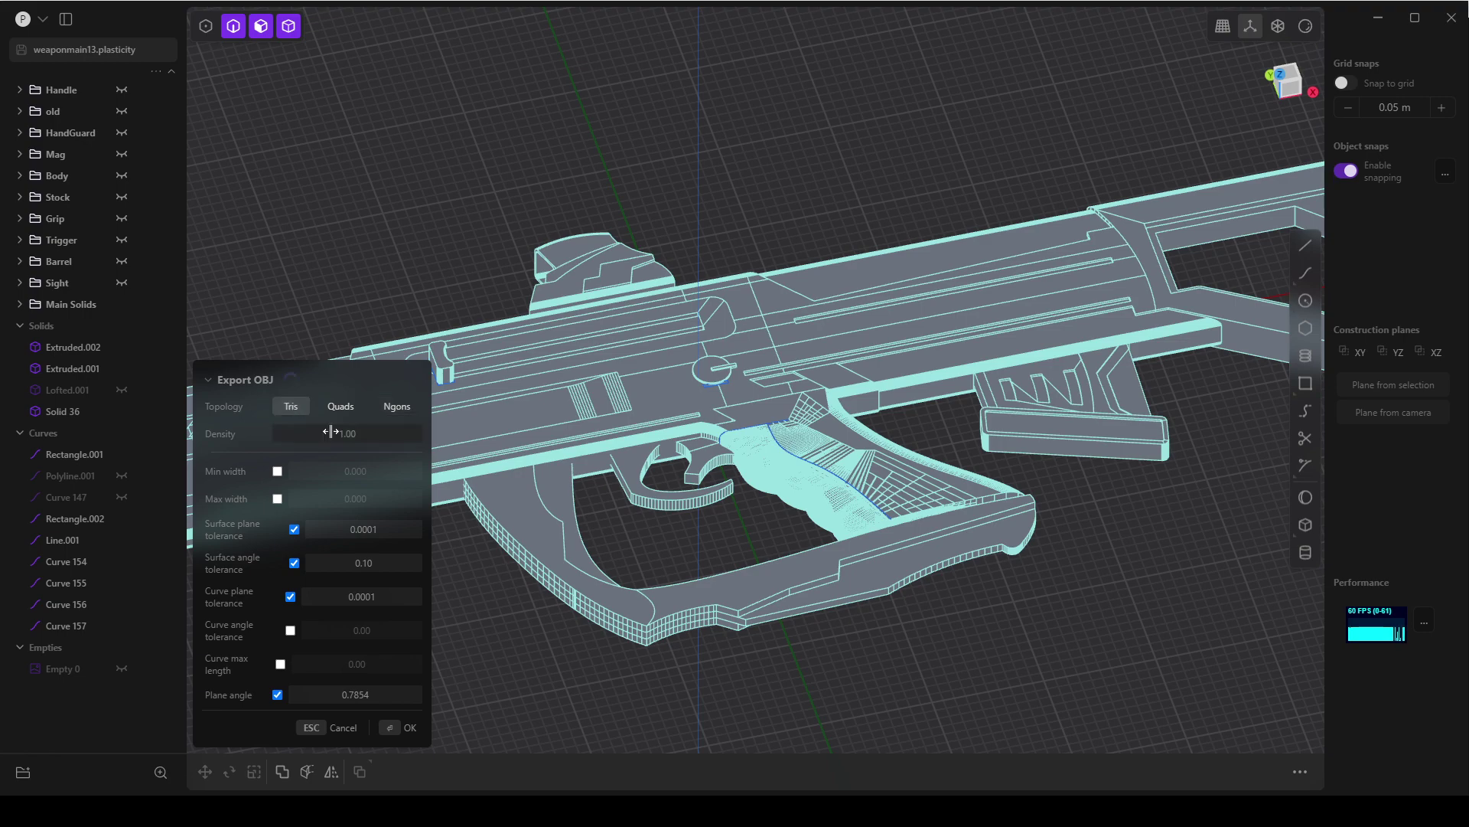
{"action": "left_click", "coordinate": [344, 434]}
{"action": "type", "text": "5"}
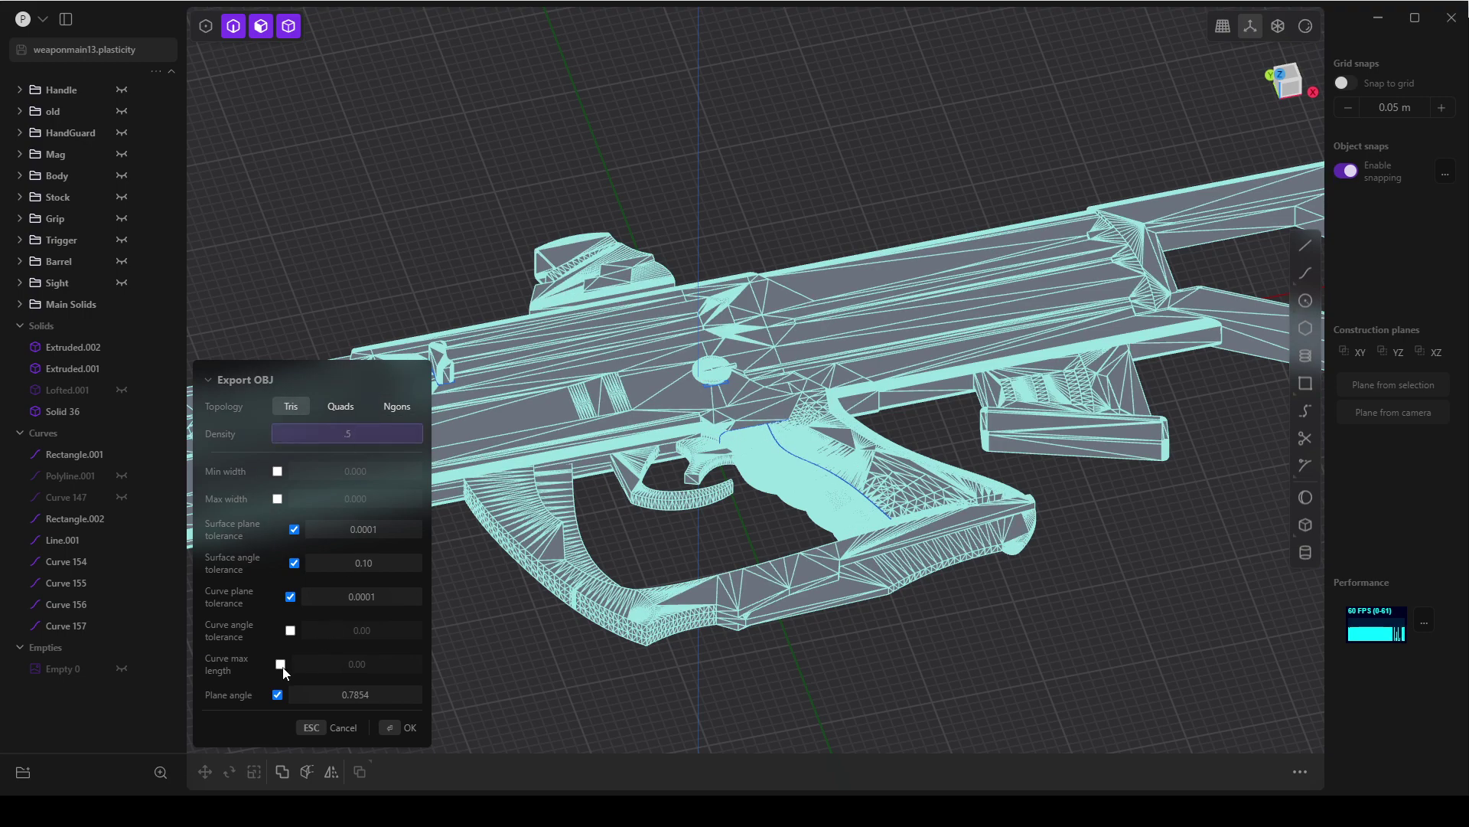
{"action": "key", "text": "Return"}
Inspect the triangulated gun, then return the export to Ngons at density 1.00
{"action": "middle_click_drag", "start_coordinate": [675, 621], "coordinate": [596, 649]}
{"action": "middle_click_drag", "start_coordinate": [535, 379], "coordinate": [796, 490]}
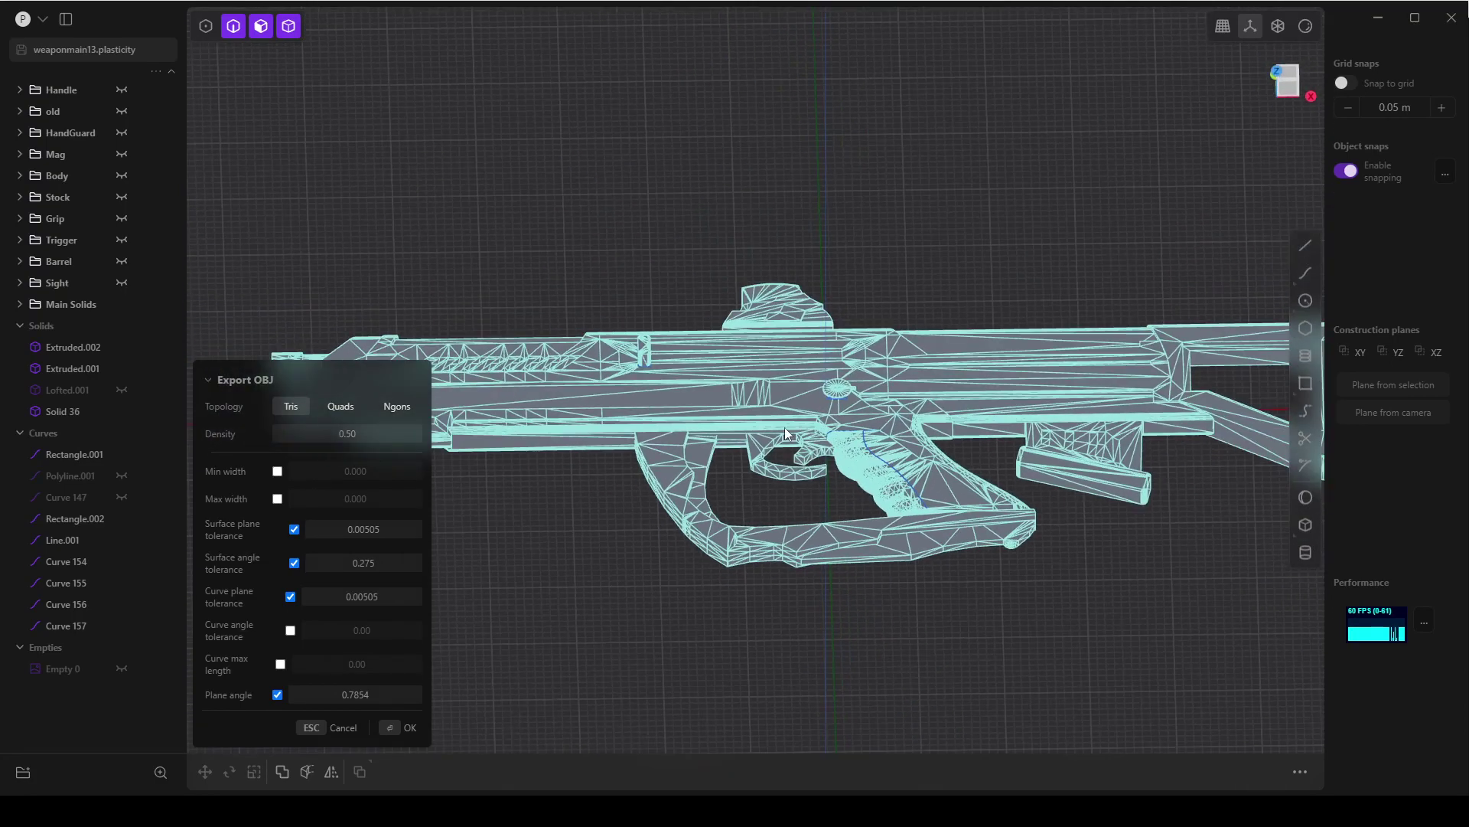
{"action": "middle_click_drag", "start_coordinate": [793, 426], "coordinate": [664, 502]}
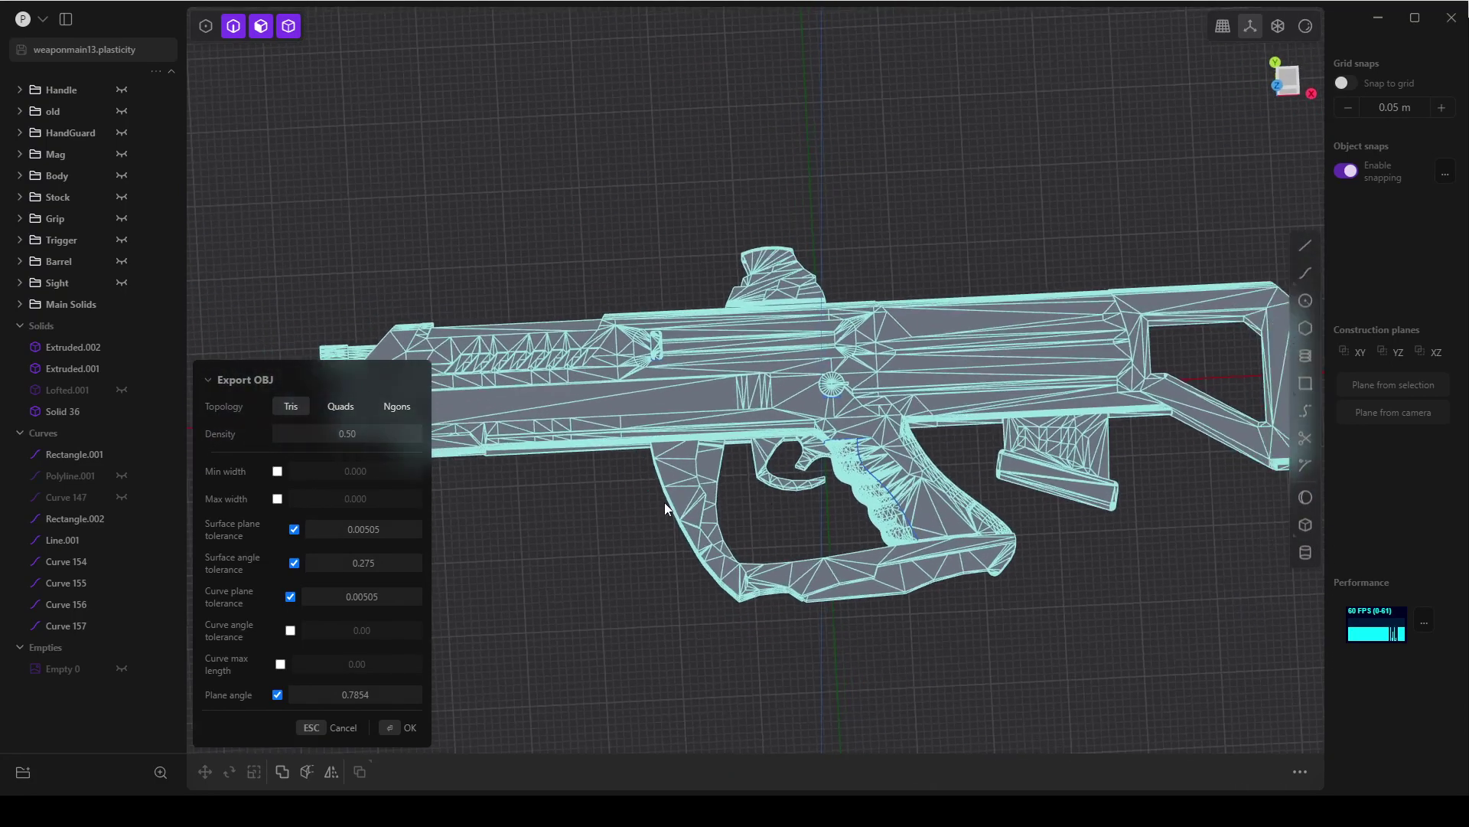
{"action": "left_click", "coordinate": [399, 409]}
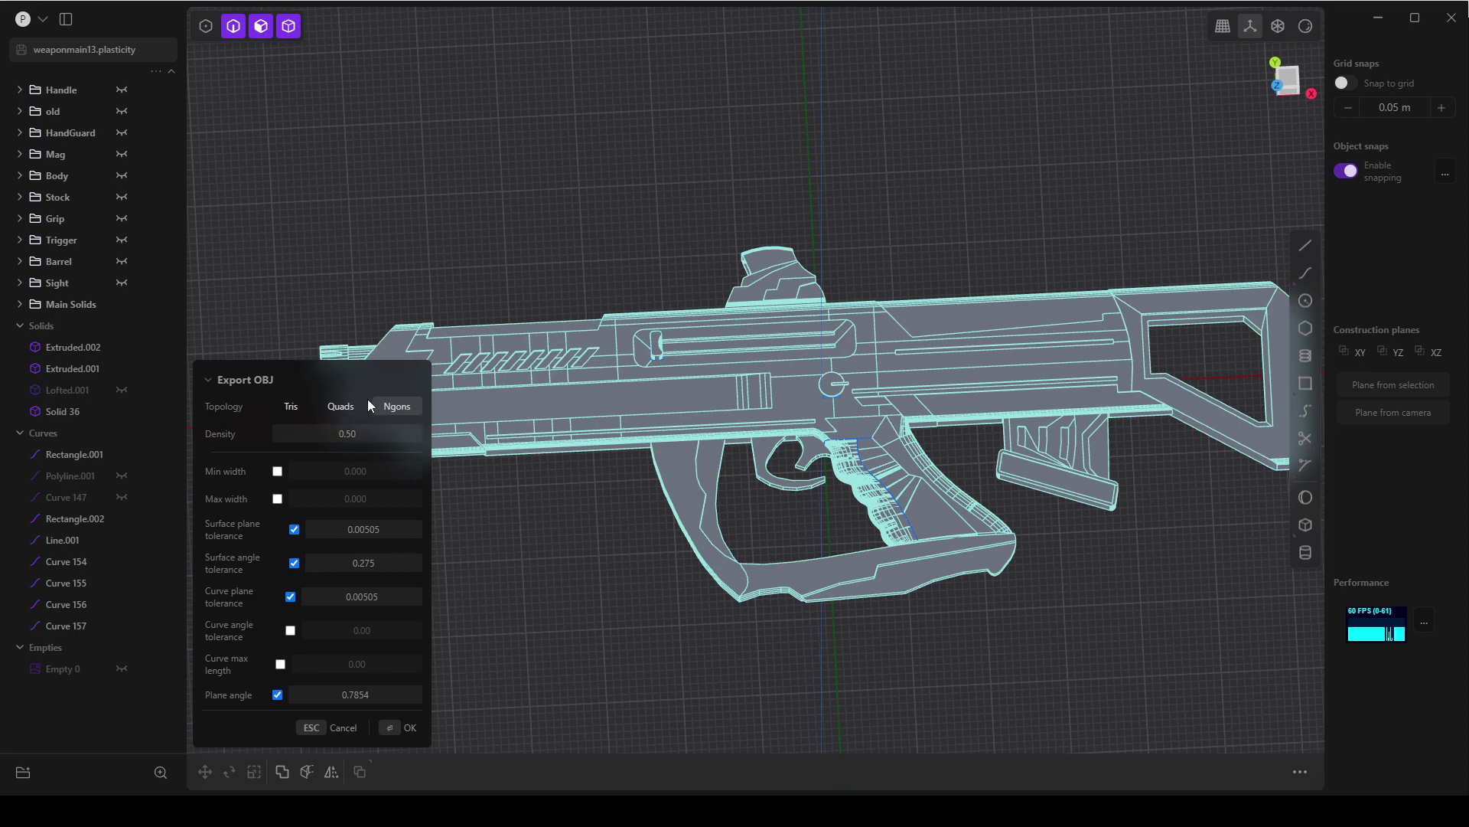
{"action": "left_click", "coordinate": [357, 426]}
{"action": "type", "text": "1"}
{"action": "key", "text": "Return"}
{"action": "middle_click_drag", "start_coordinate": [443, 410], "coordinate": [536, 490]}
Switch off the curve angle tolerance in the Export OBJ settings
{"action": "middle_click_drag", "start_coordinate": [364, 438], "coordinate": [460, 471]}
{"action": "middle_click_drag", "start_coordinate": [681, 467], "coordinate": [631, 473]}
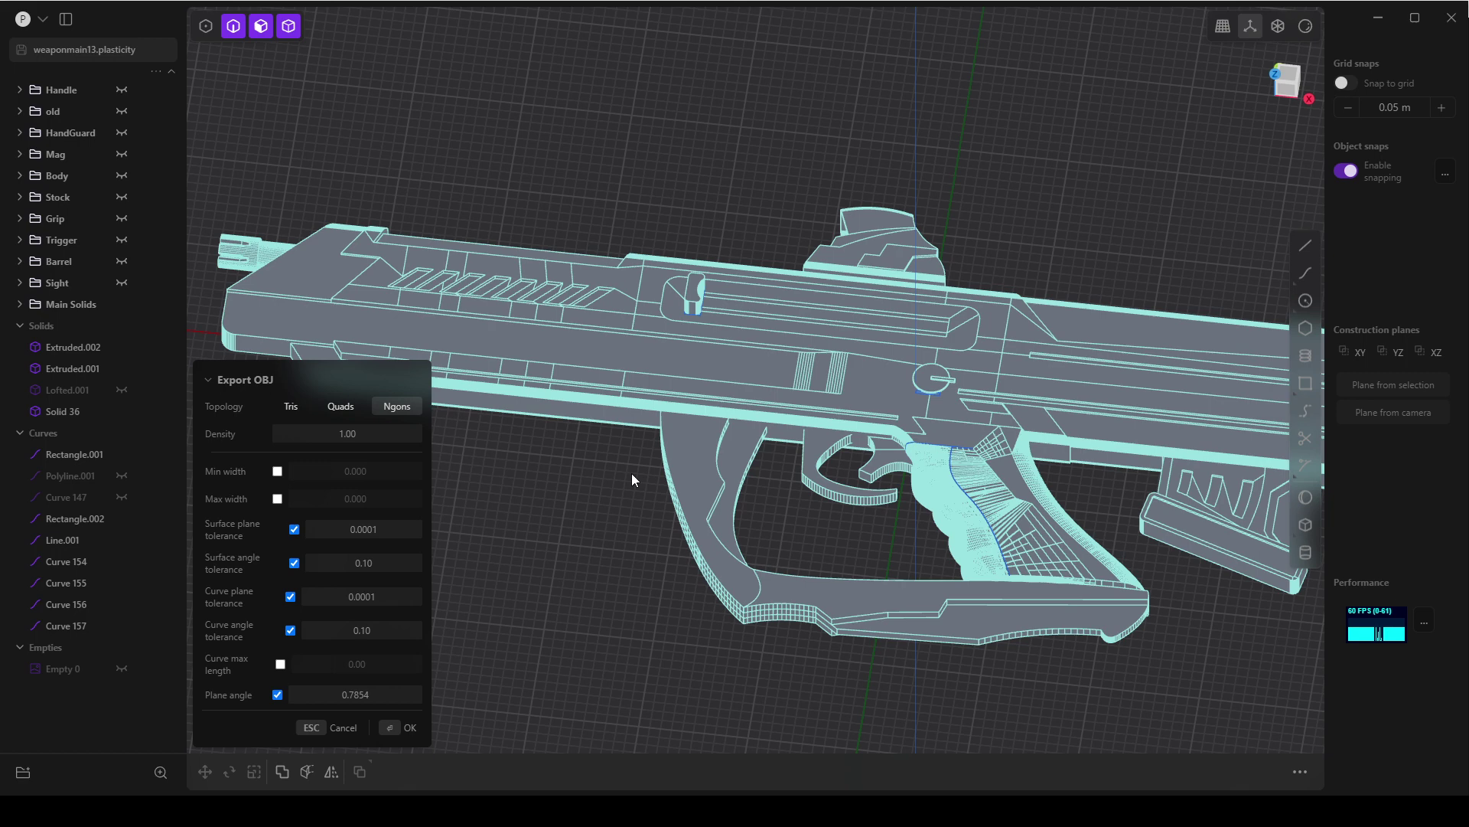
{"action": "left_click", "coordinate": [290, 630]}
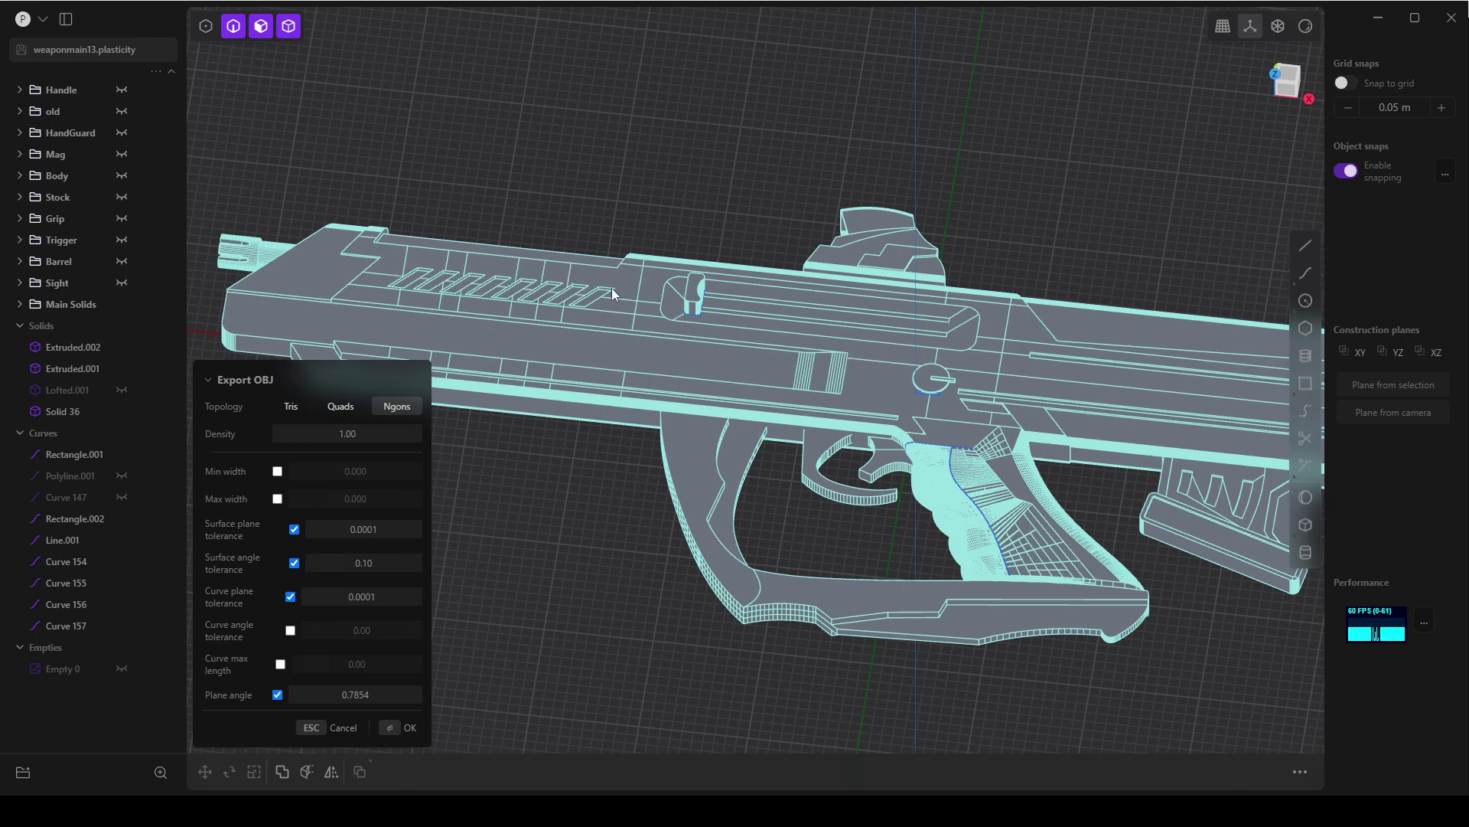
Orbit around the gun to inspect the exported Ngons mesh from several angles
{"action": "middle_click_drag", "start_coordinate": [632, 516], "coordinate": [712, 482]}
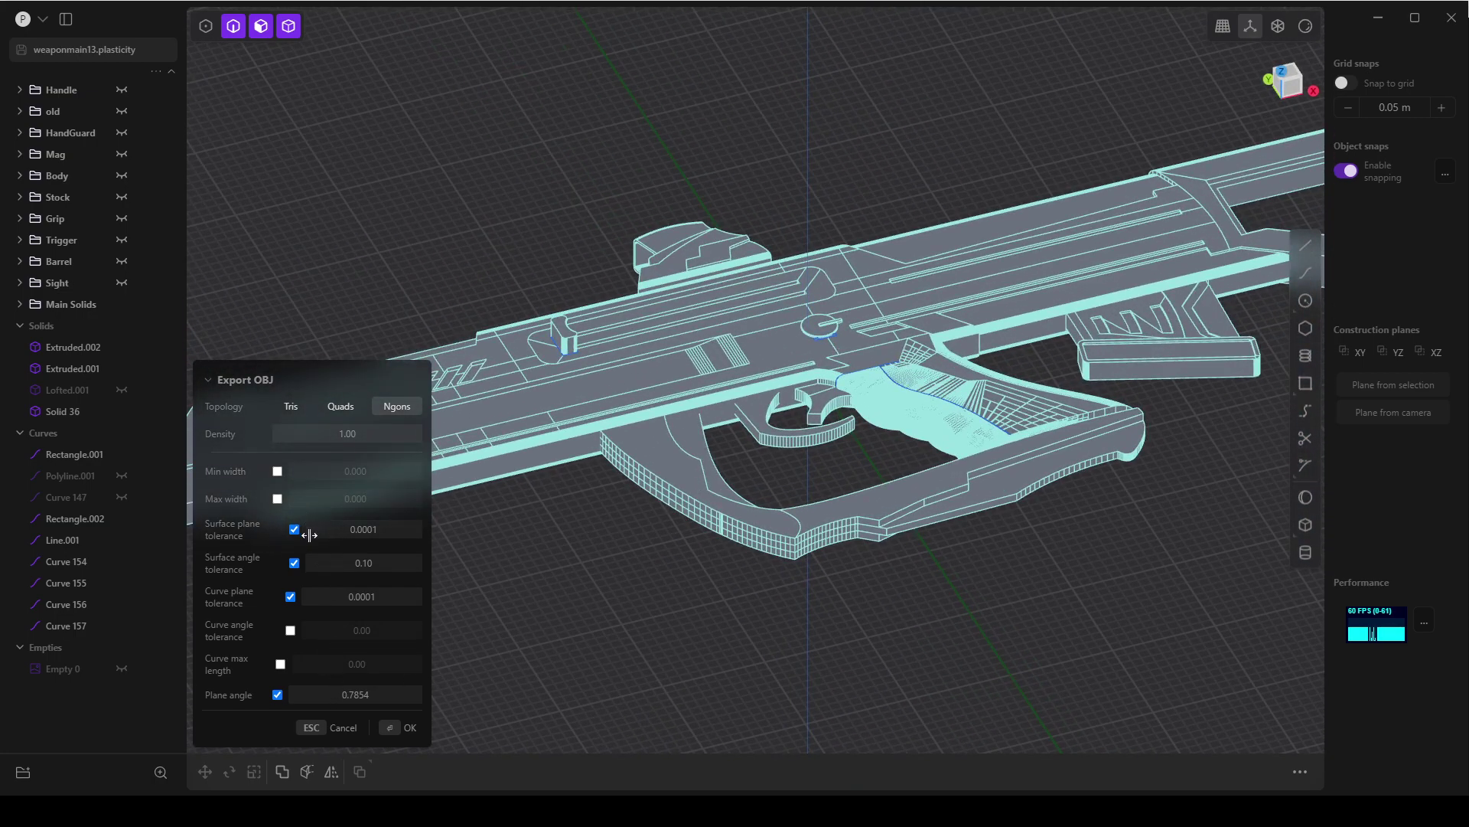
{"action": "middle_click_drag", "start_coordinate": [733, 609], "coordinate": [675, 679]}
{"action": "middle_click_drag", "start_coordinate": [1166, 643], "coordinate": [1014, 343]}
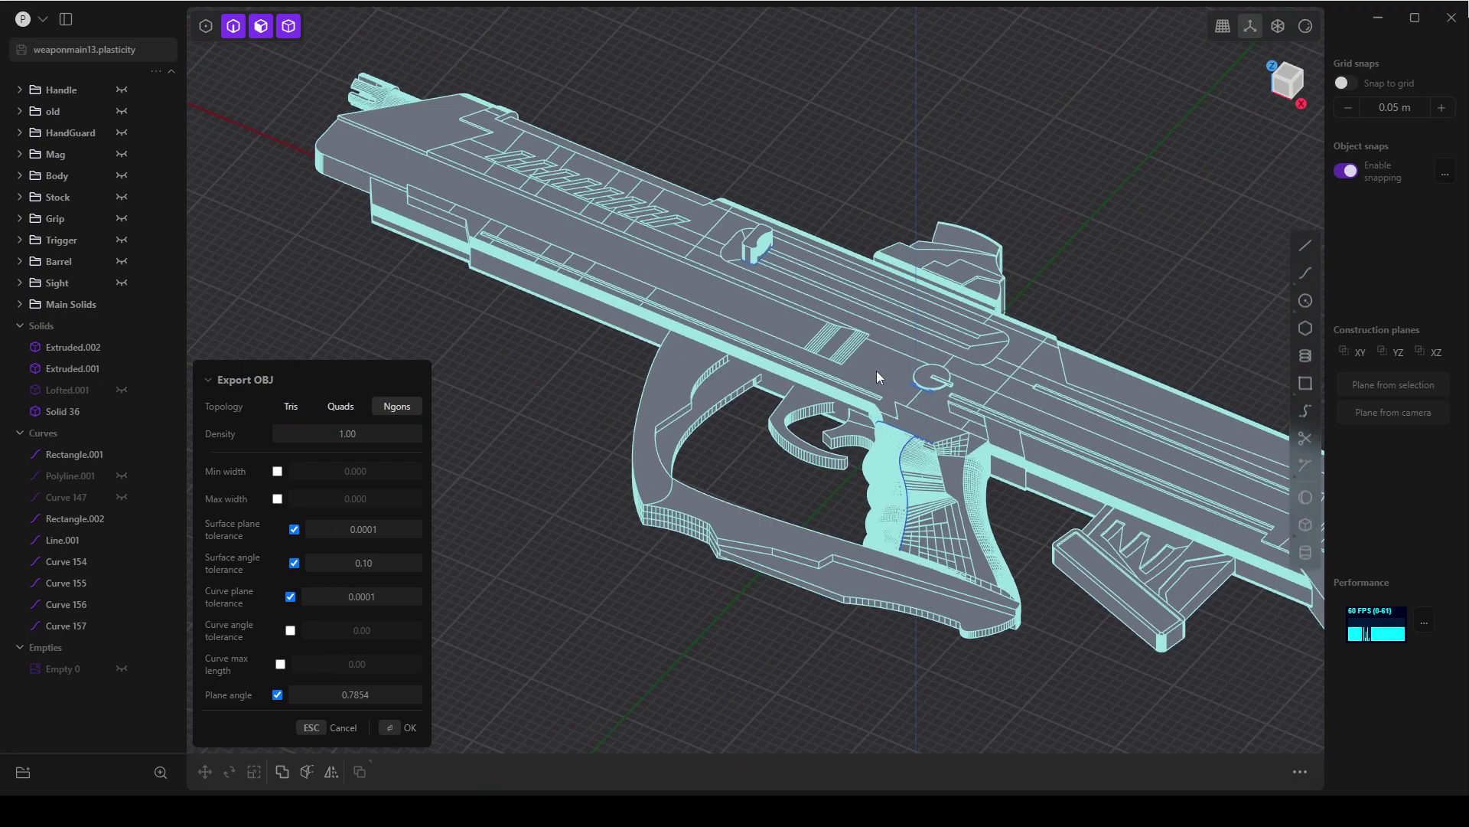
{"action": "middle_click_drag", "start_coordinate": [852, 364], "coordinate": [629, 526]}
{"action": "middle_click_drag", "start_coordinate": [541, 594], "coordinate": [842, 542]}
{"action": "scroll", "coordinate": [841, 541], "scroll_direction": "up", "scroll_amount": 2}
{"action": "middle_click_drag", "start_coordinate": [616, 526], "coordinate": [780, 552]}
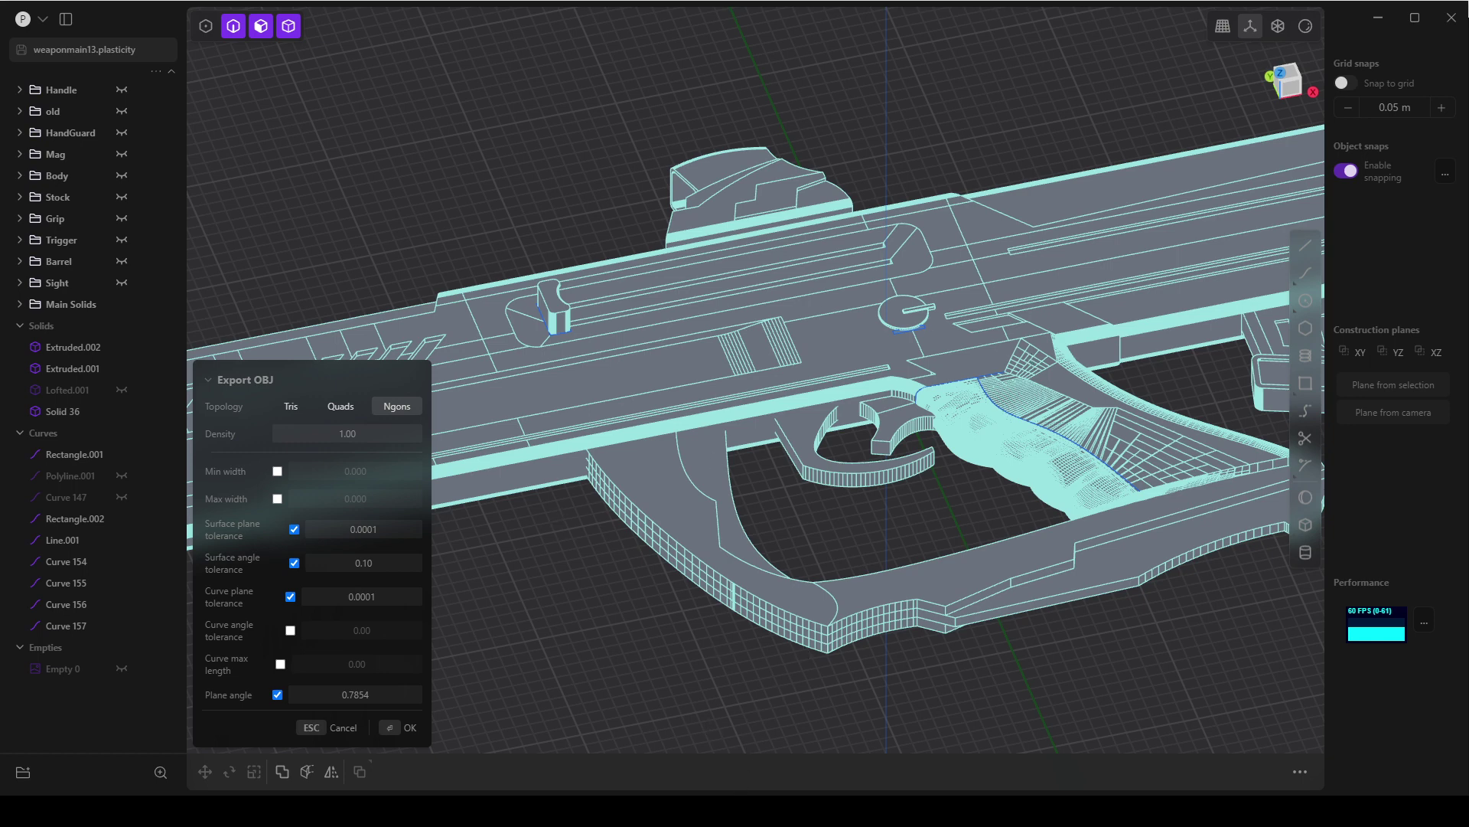
Back in Blender, switch the viewport to Solid shading with flat colours
{"action": "left_click", "coordinate": [686, 741]}
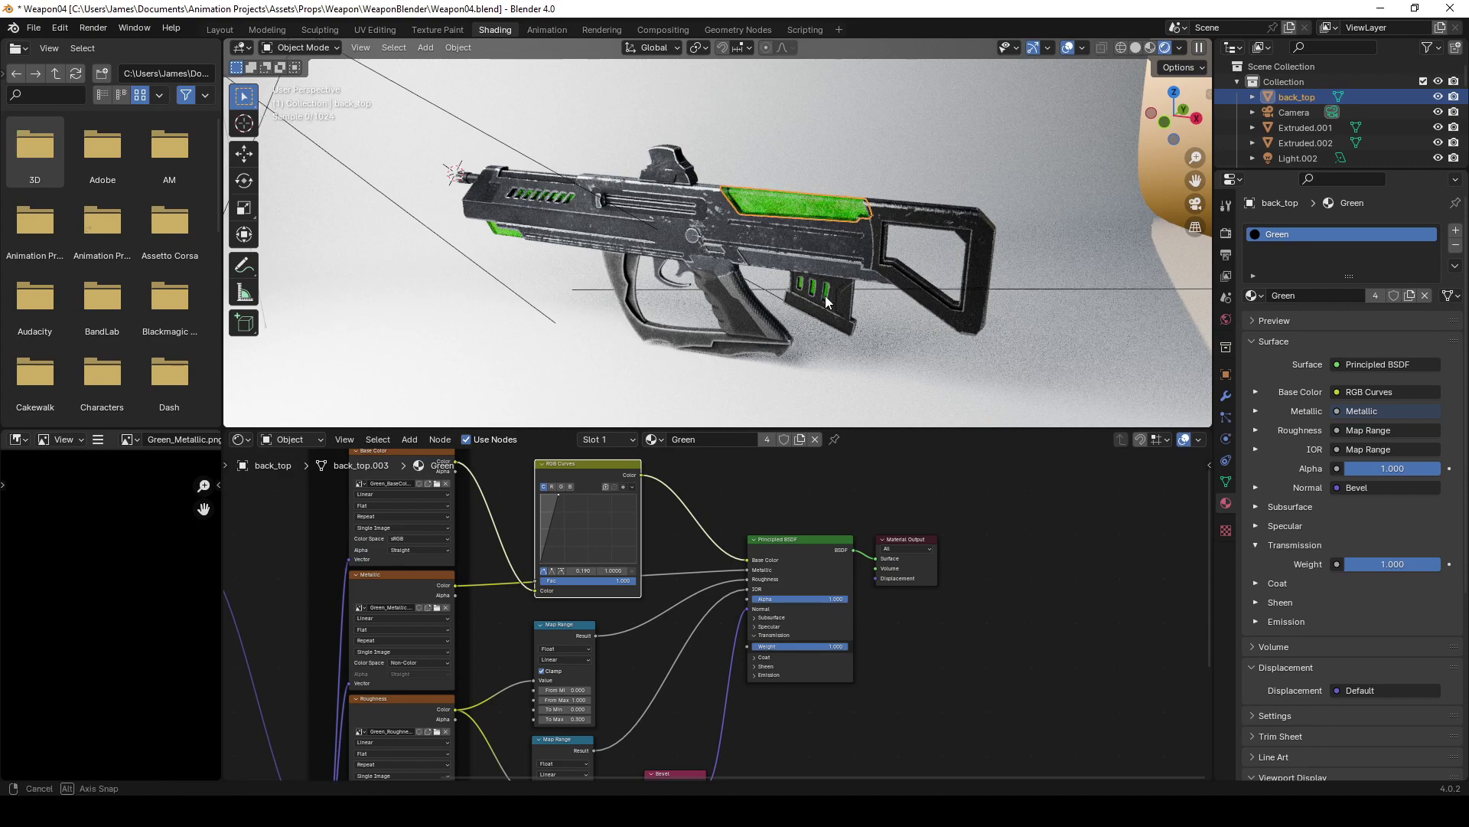
{"action": "left_click", "coordinate": [1136, 48]}
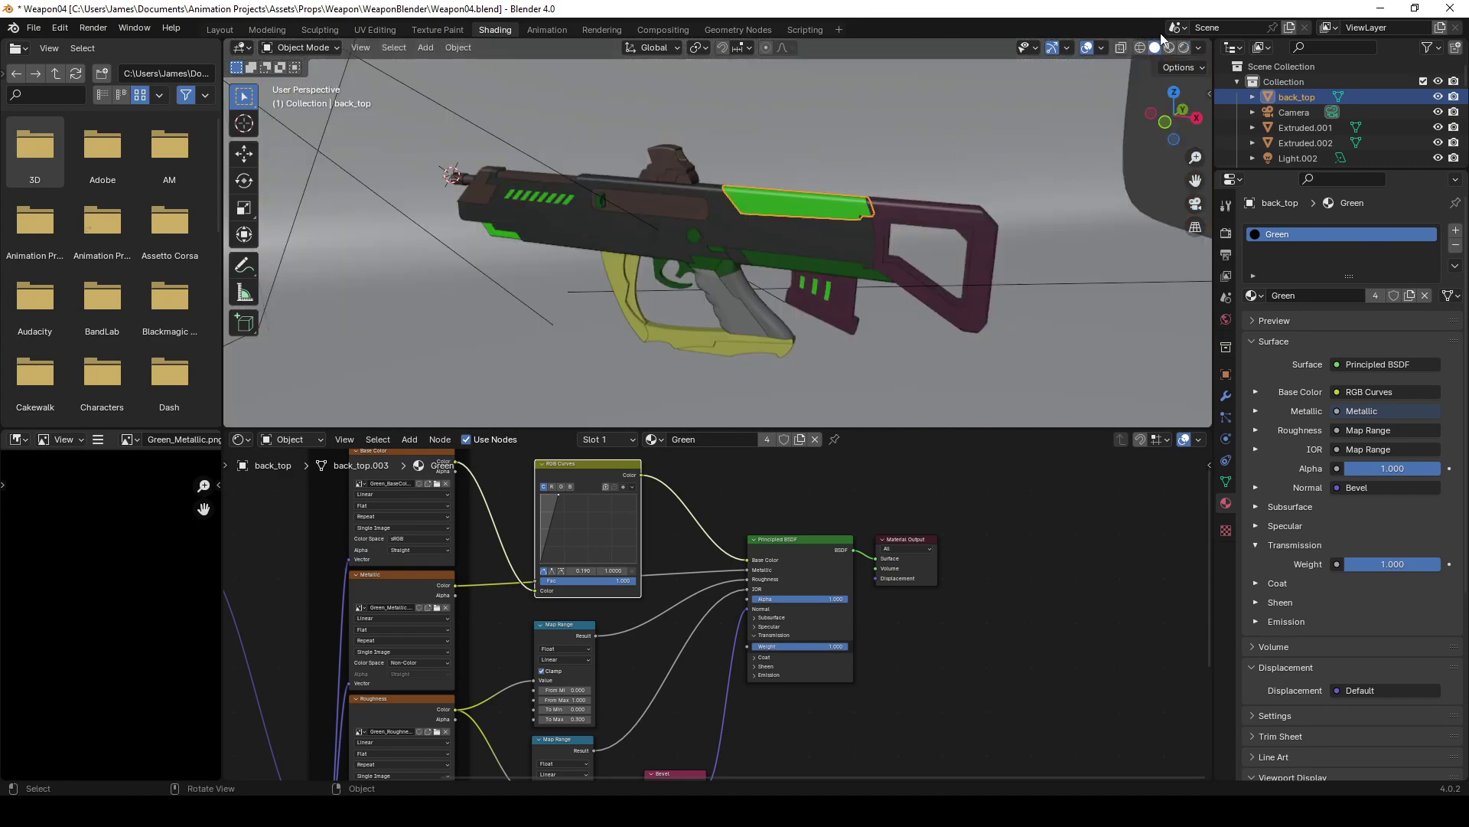
{"action": "middle_click_drag", "start_coordinate": [965, 248], "coordinate": [889, 231]}
Select the grip, hand guard parts and main body in turn to inspect their materials
{"action": "left_click", "coordinate": [763, 322]}
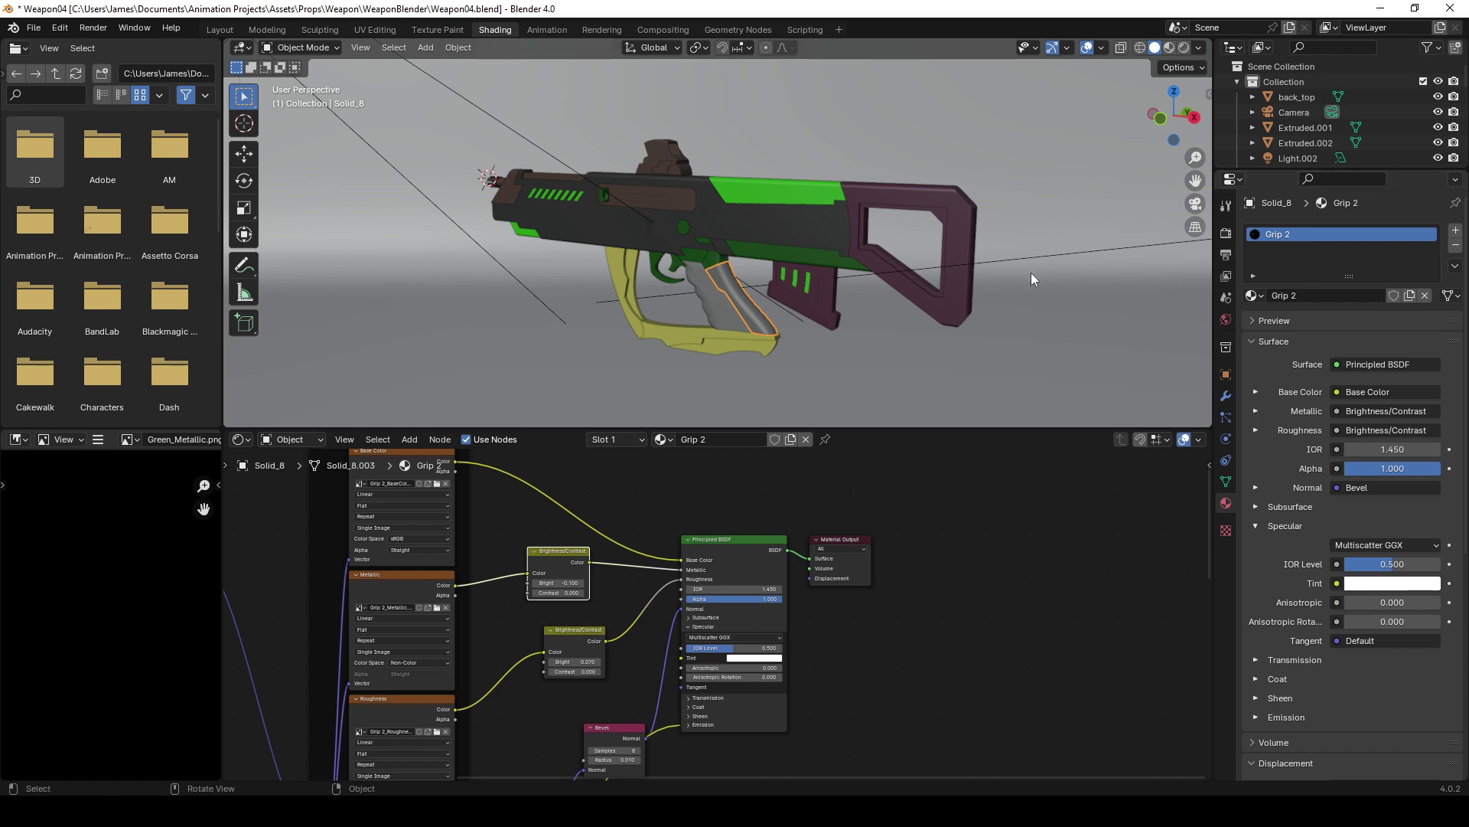
{"action": "left_click", "coordinate": [704, 349]}
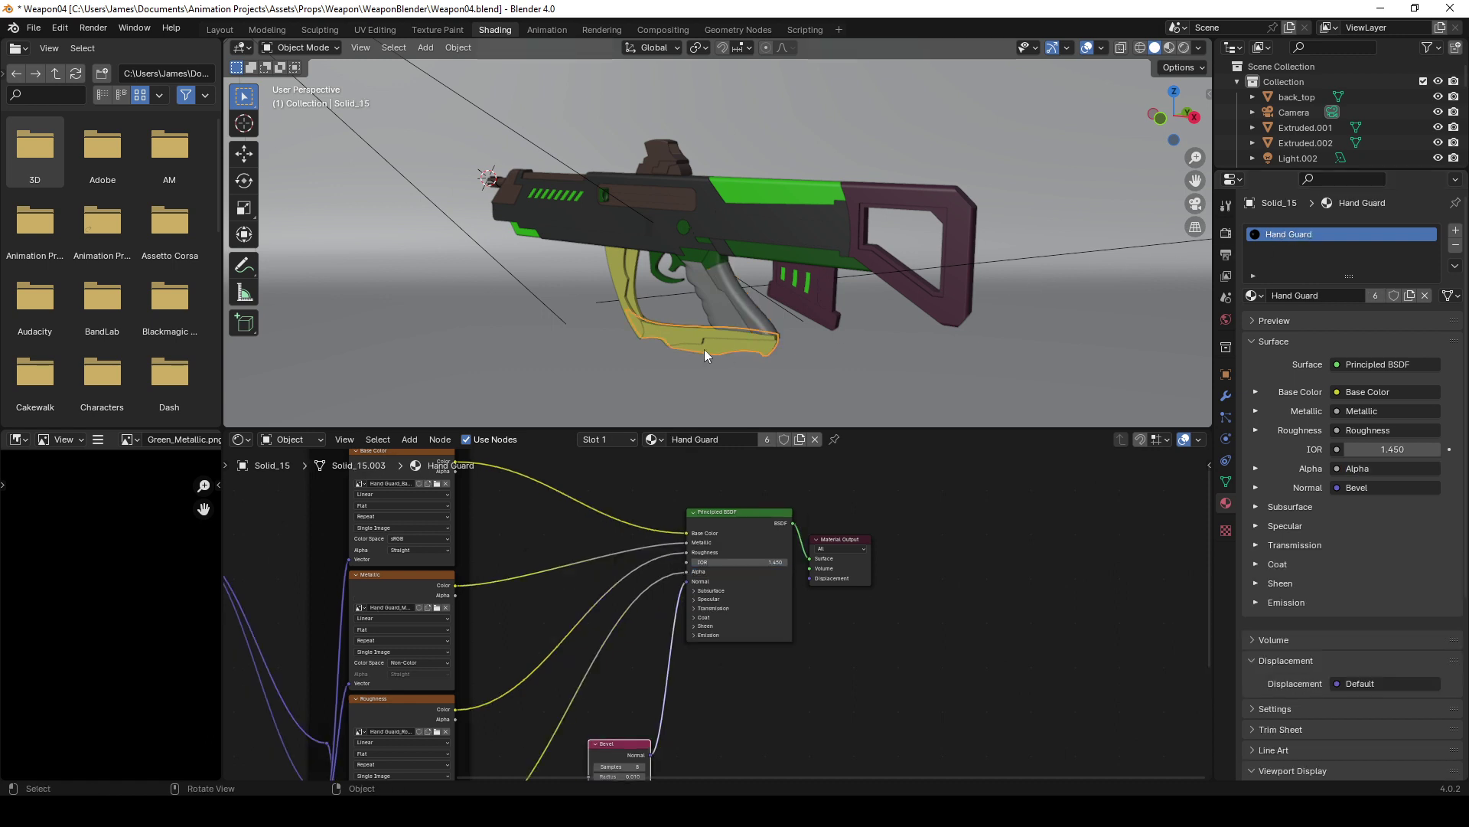
{"action": "left_click", "coordinate": [623, 291]}
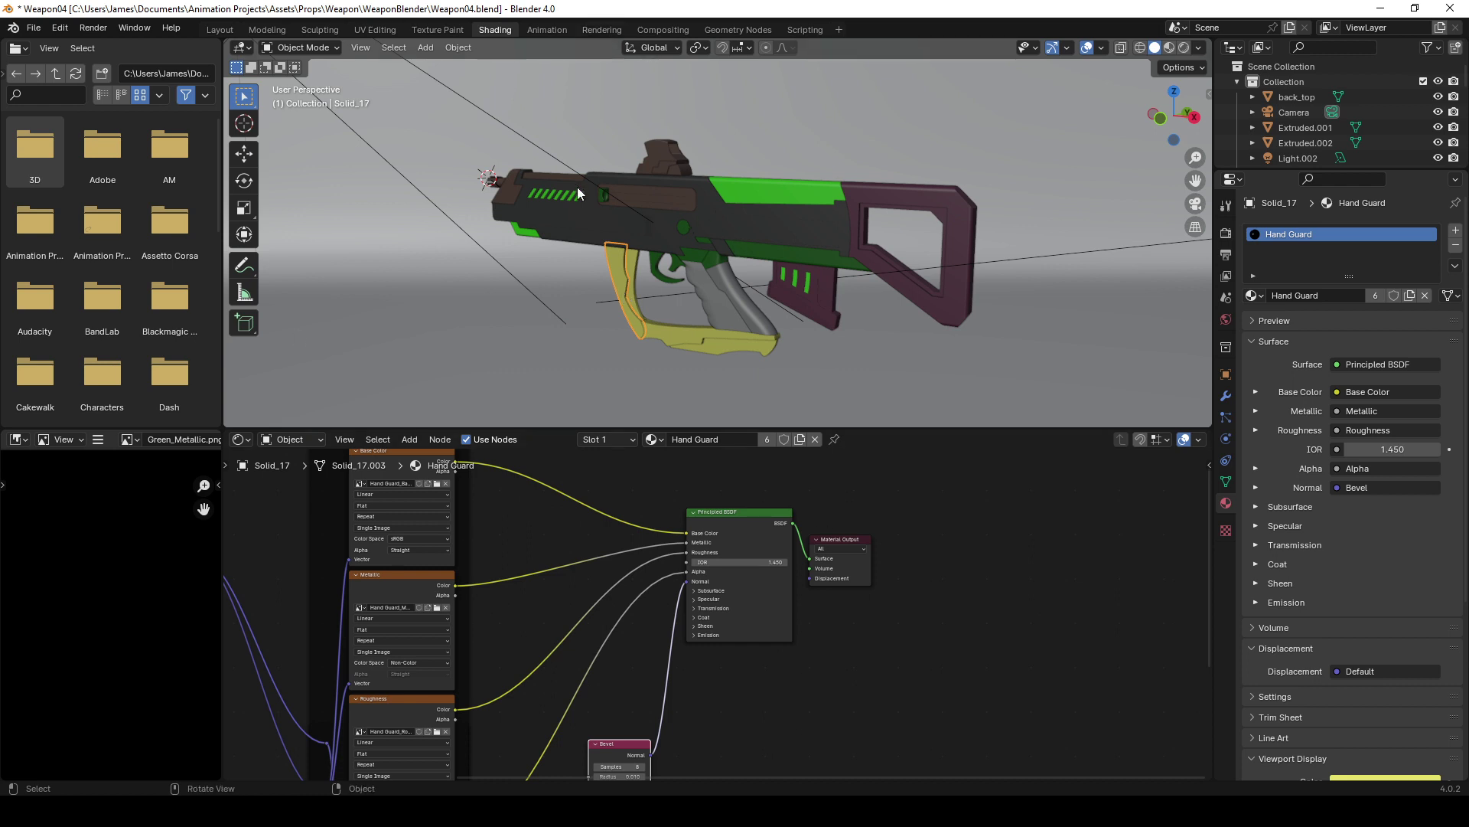
{"action": "left_click", "coordinate": [594, 218]}
{"action": "left_click", "coordinate": [633, 292]}
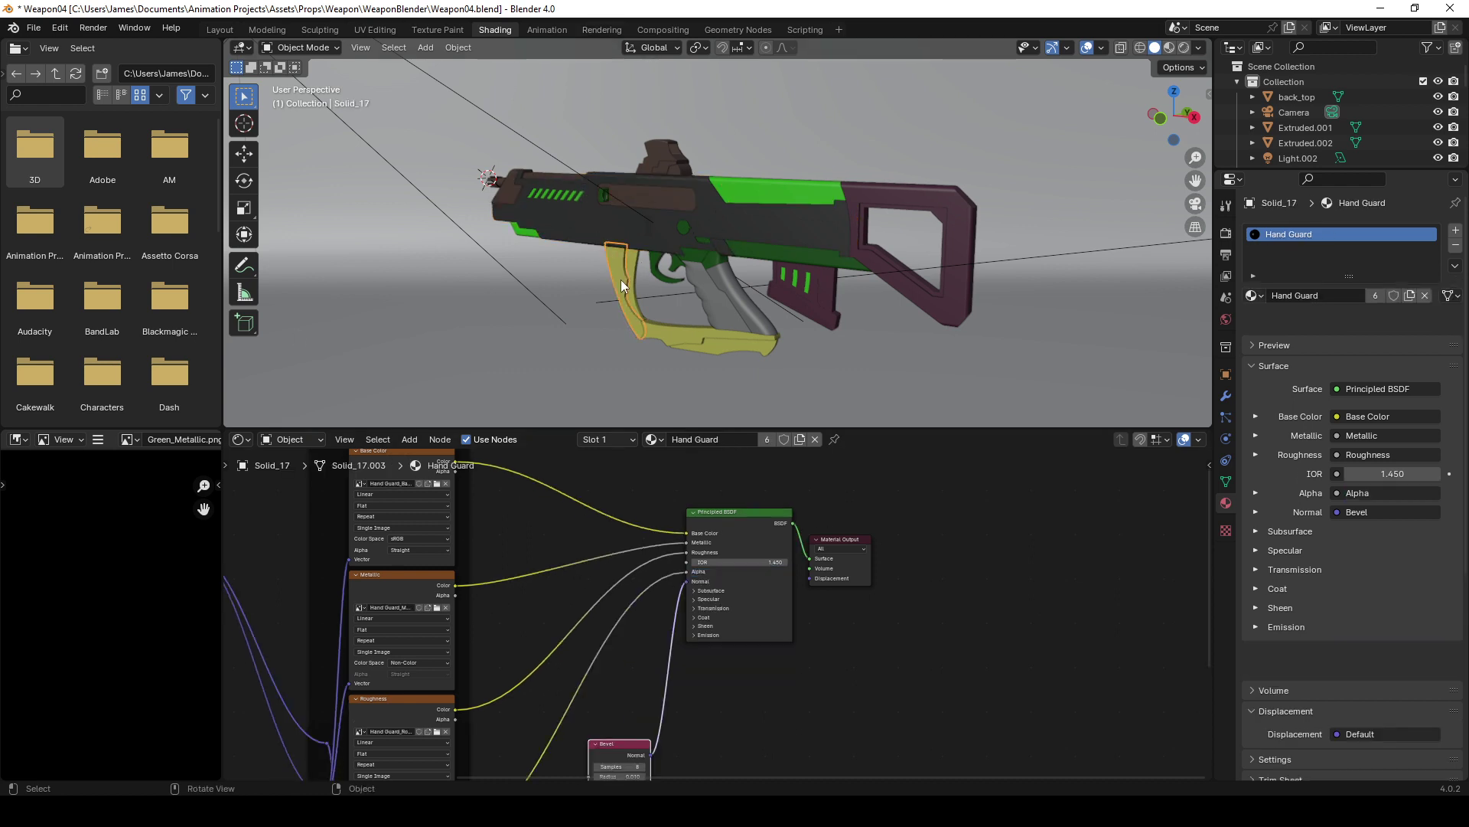
{"action": "left_click", "coordinate": [709, 347]}
{"action": "scroll", "coordinate": [761, 341], "scroll_direction": "up", "scroll_amount": 3}
{"action": "middle_click_drag", "start_coordinate": [752, 352], "coordinate": [788, 319]}
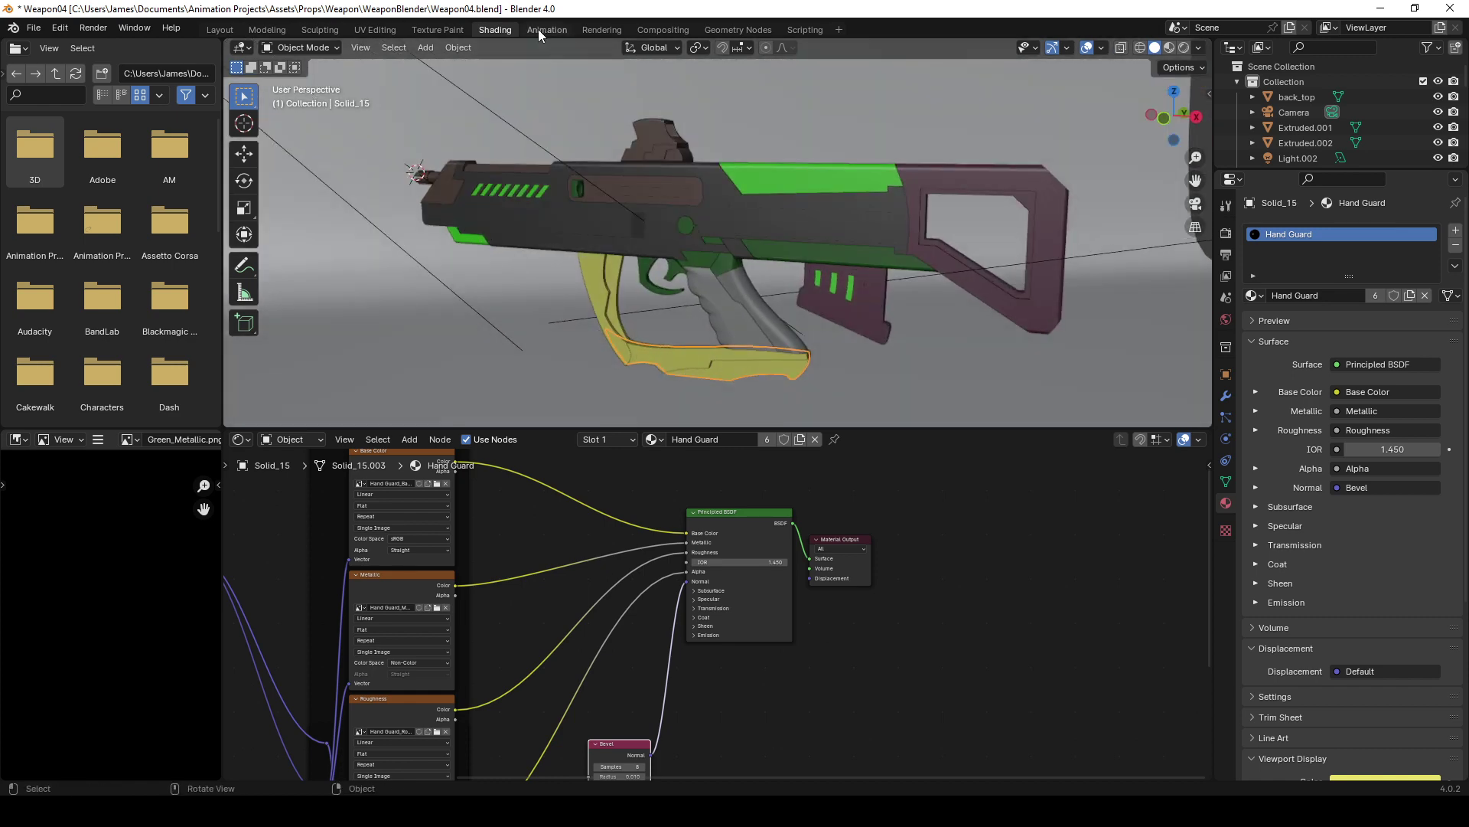
Open the UV Editing workspace and briefly isolate the hand guard in Local View
{"action": "left_click", "coordinate": [382, 29]}
{"action": "key", "text": "Tab"}
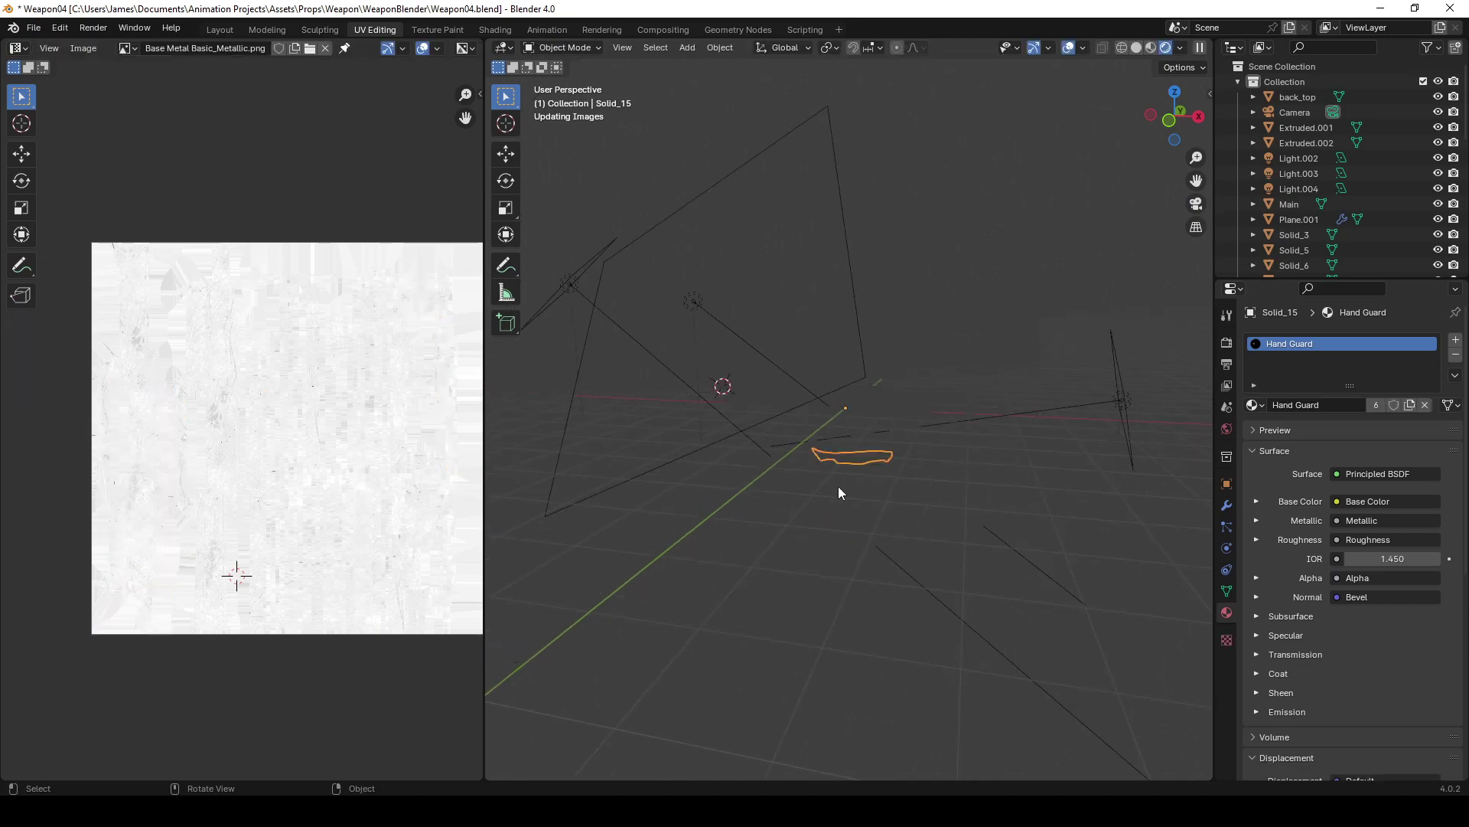
{"action": "key", "text": "KP_Divide"}
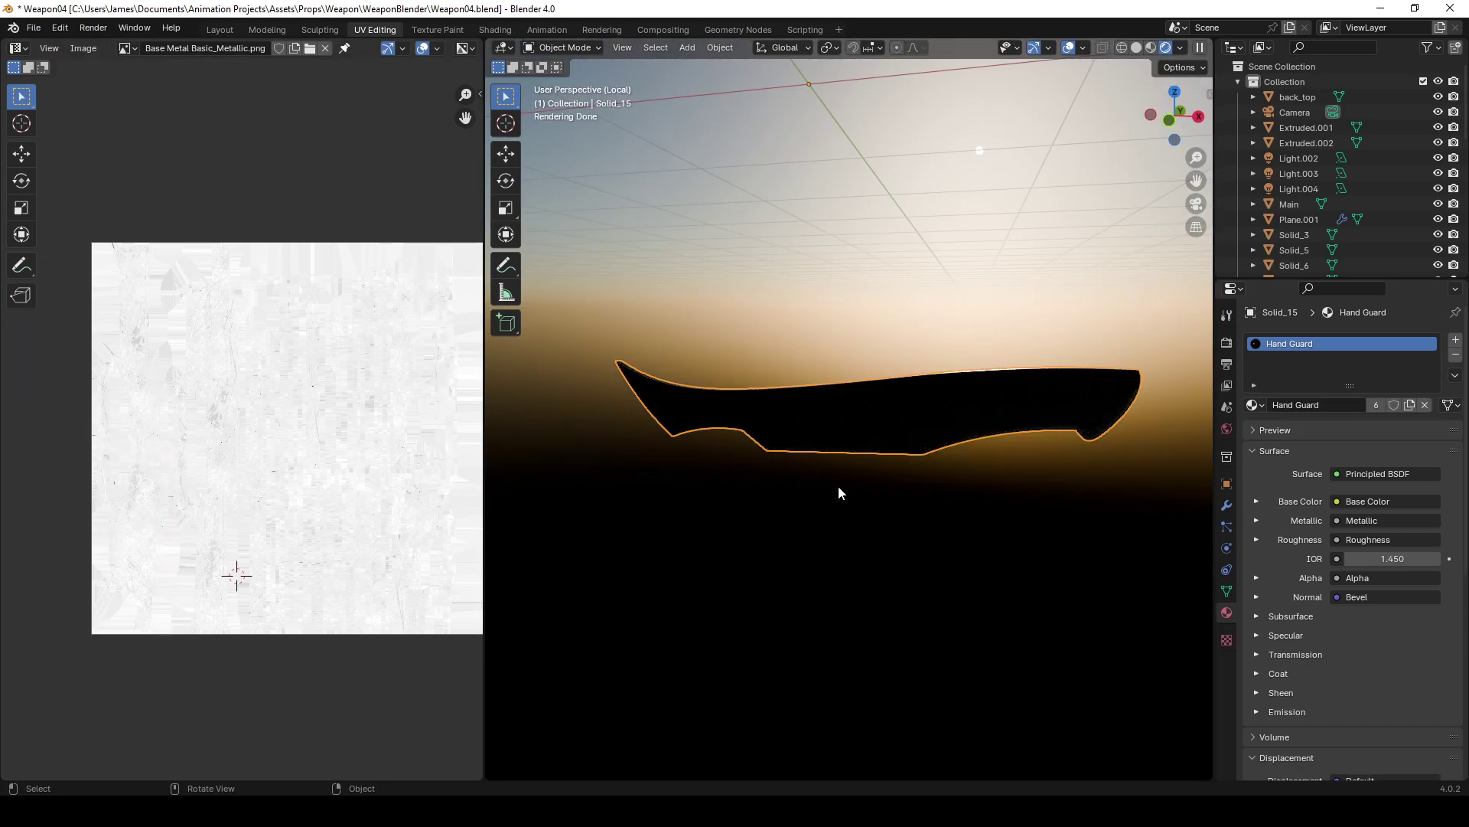
{"action": "key", "text": "KP_Divide"}
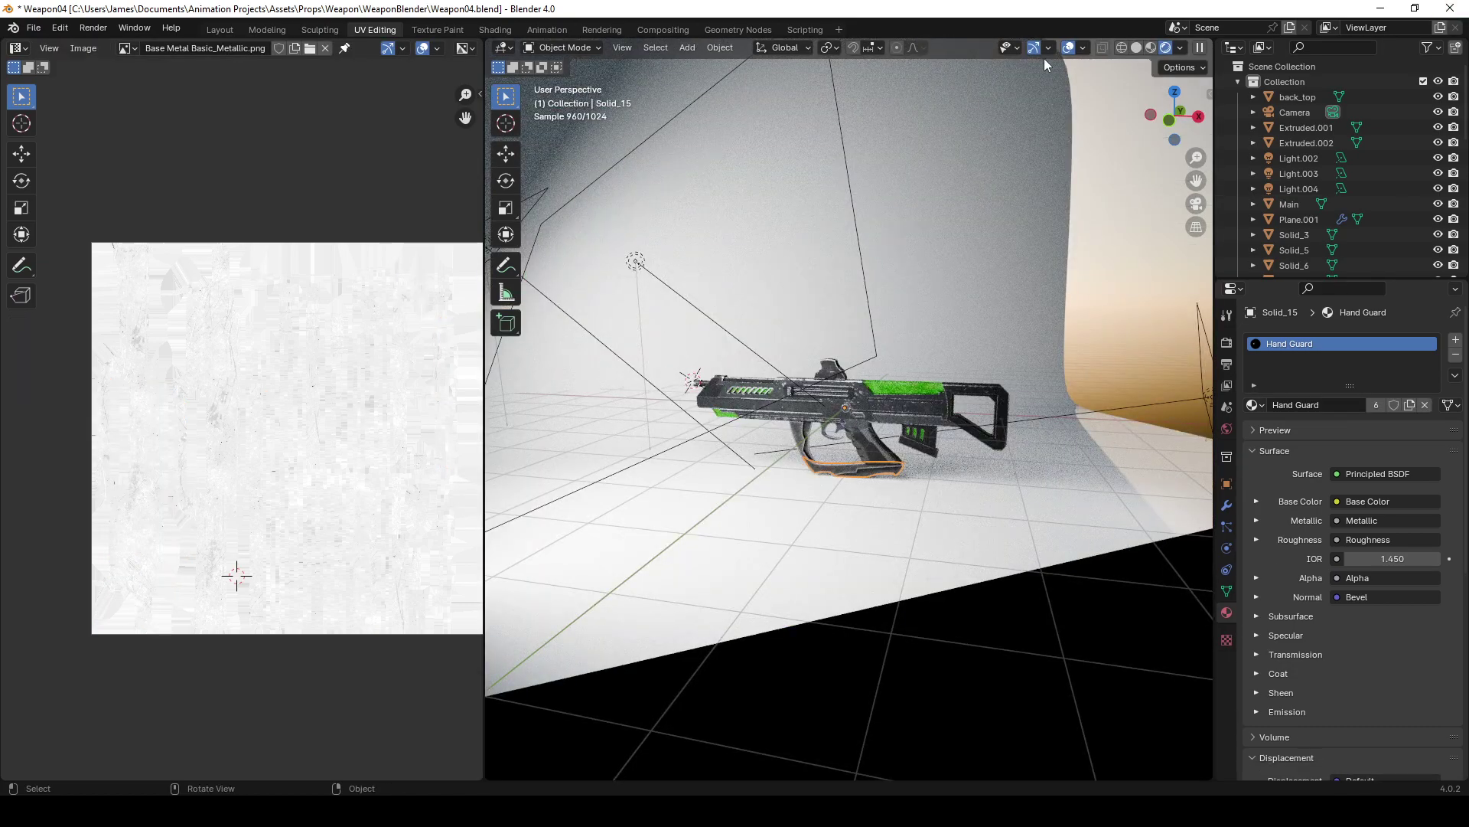
{"action": "middle_click_drag", "start_coordinate": [902, 416], "coordinate": [872, 419]}
Show the Main body's UVs in Edit Mode with solid shading and all geometry selected
{"action": "left_click", "coordinate": [873, 420]}
{"action": "scroll", "coordinate": [872, 419], "scroll_direction": "up", "scroll_amount": 5}
{"action": "key", "text": "Tab"}
{"action": "scroll", "coordinate": [793, 434], "scroll_direction": "down", "scroll_amount": 4}
{"action": "scroll", "coordinate": [792, 434], "scroll_direction": "up", "scroll_amount": 6}
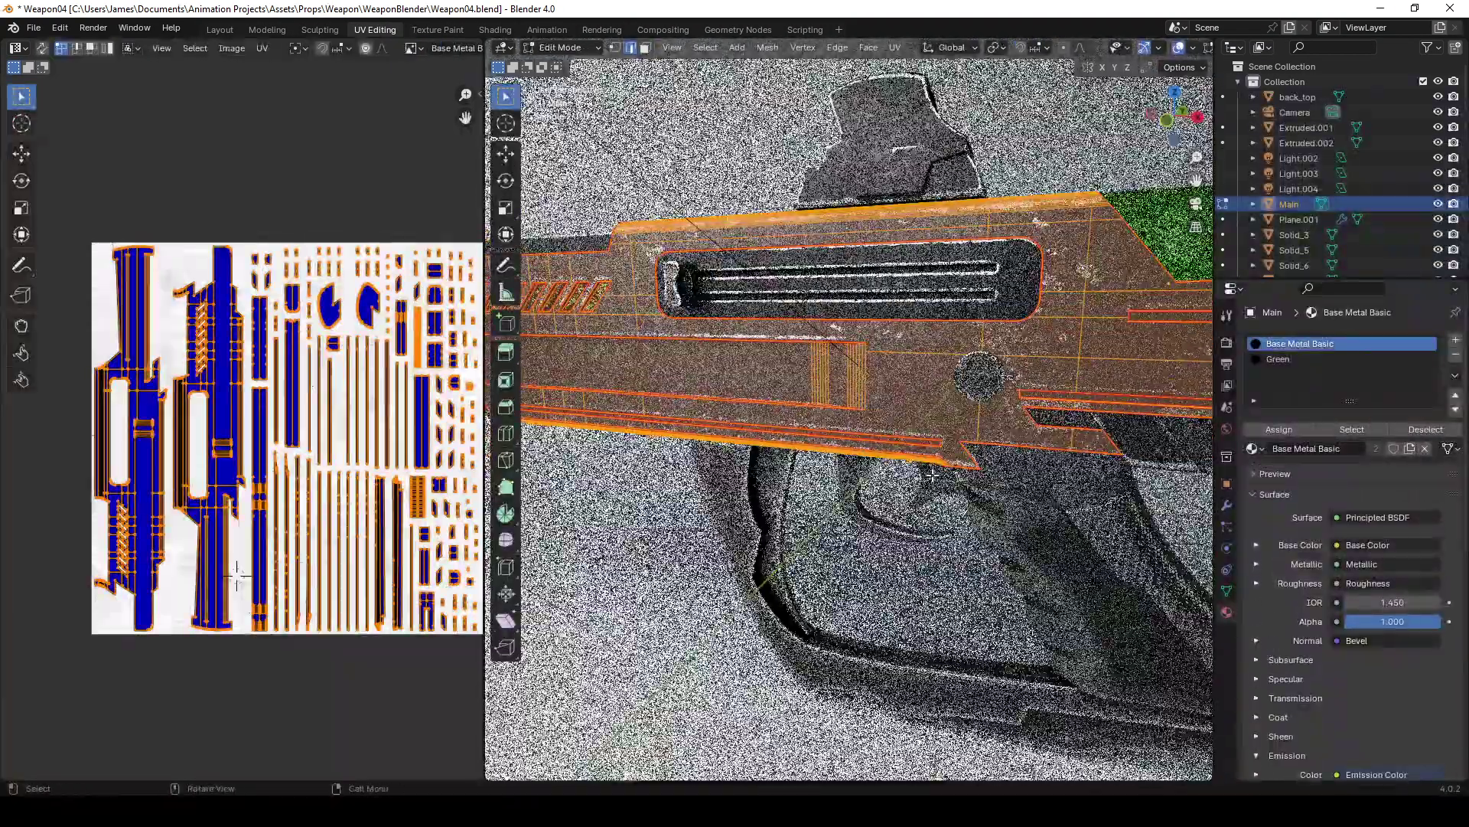
{"action": "scroll", "coordinate": [931, 476], "scroll_direction": "down", "scroll_amount": 5}
{"action": "scroll", "coordinate": [765, 47], "scroll_direction": "down", "scroll_amount": 3}
{"action": "left_click", "coordinate": [1156, 47]}
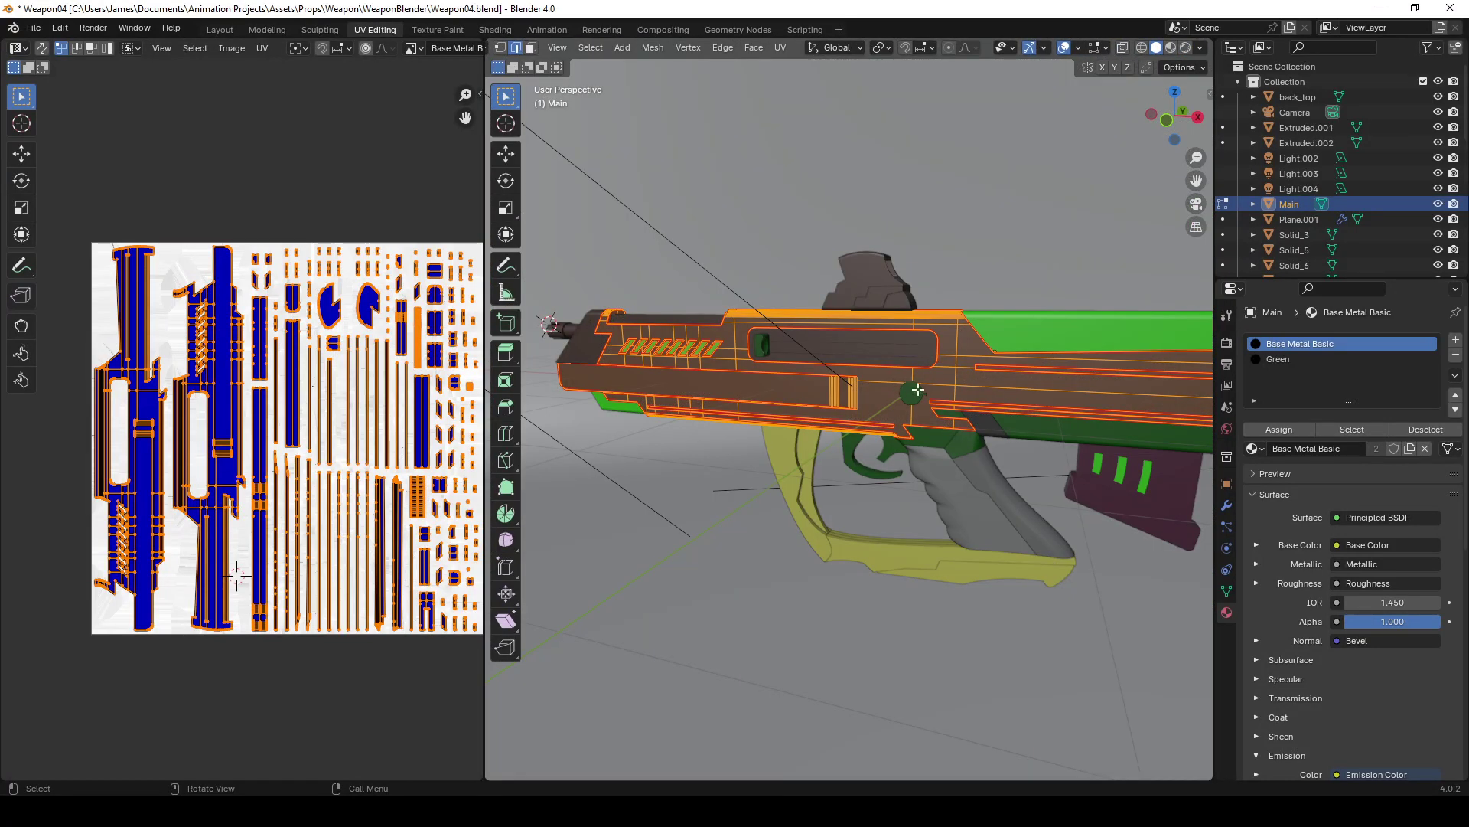
{"action": "key", "text": "alt+a"}
{"action": "key", "text": "a"}
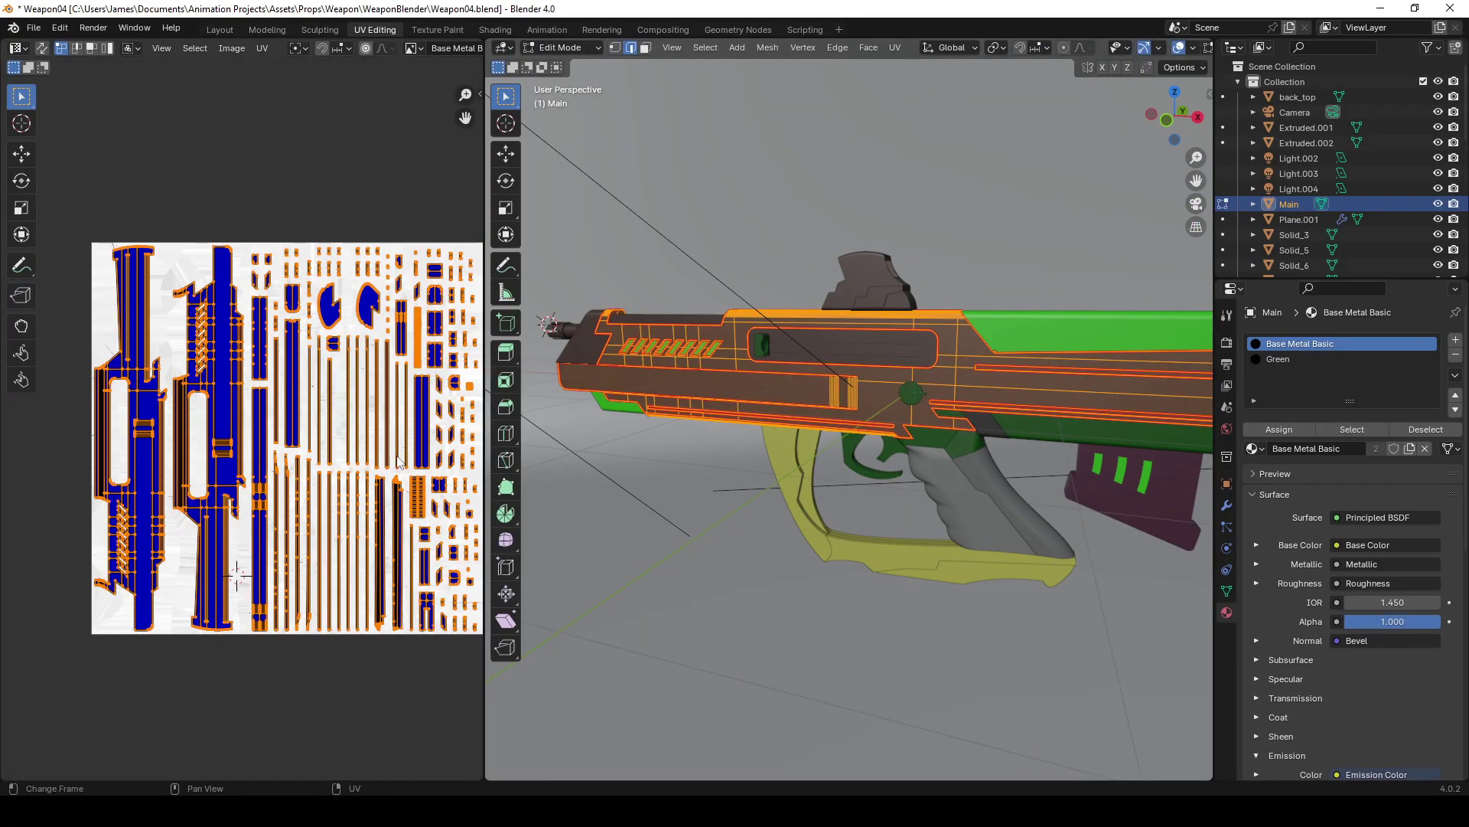
Back in Object Mode, check the grip, Main body and hand guard in turn
{"action": "middle_click_drag", "start_coordinate": [536, 480], "coordinate": [687, 480]}
{"action": "key", "text": "Tab"}
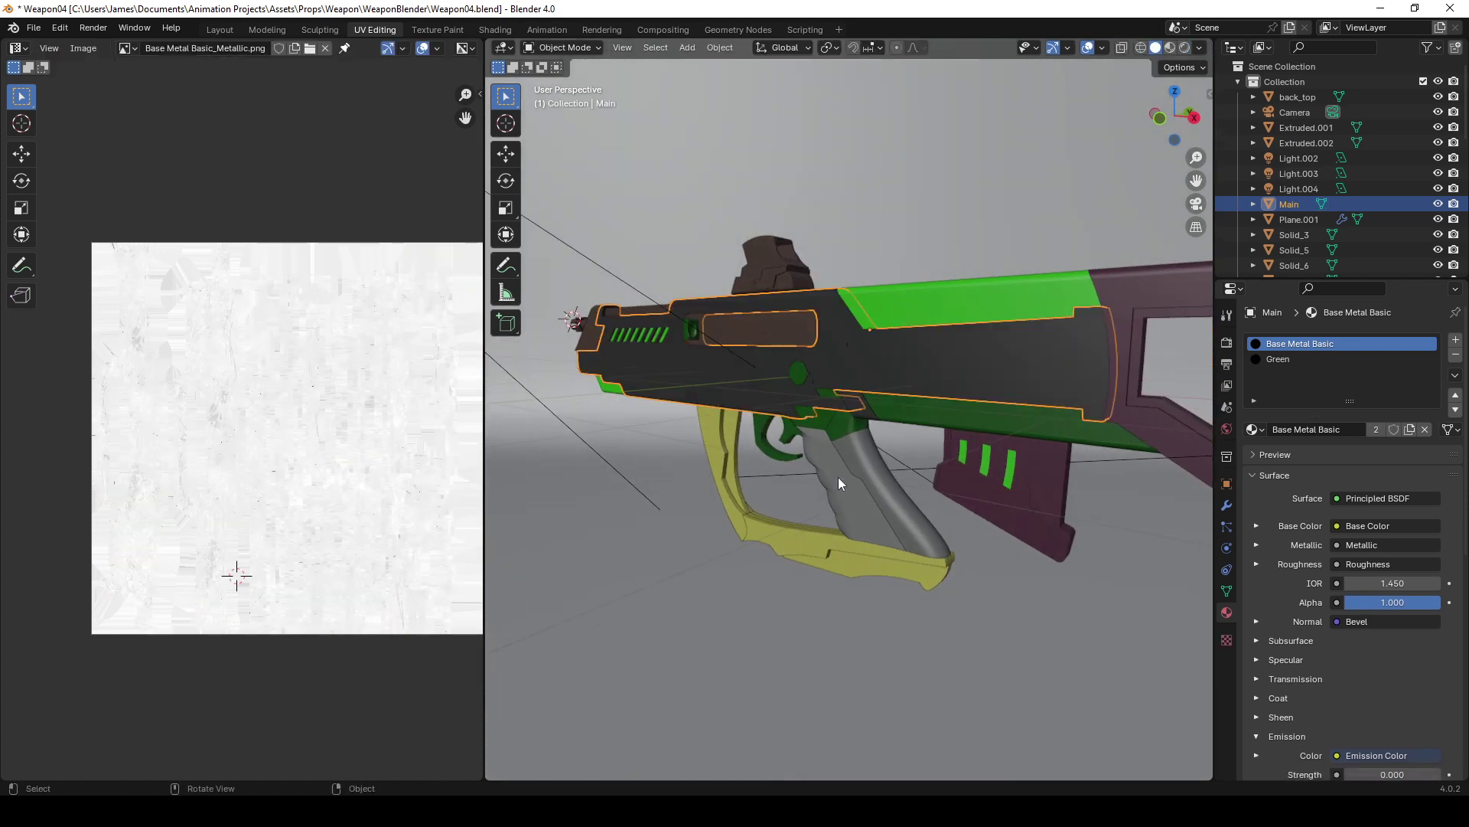
{"action": "left_click", "coordinate": [838, 478]}
{"action": "key", "text": "Tab"}
{"action": "key", "text": "Tab"}
{"action": "middle_click_drag", "start_coordinate": [770, 537], "coordinate": [867, 493]}
{"action": "left_click", "coordinate": [774, 388]}
{"action": "left_click", "coordinate": [762, 468]}
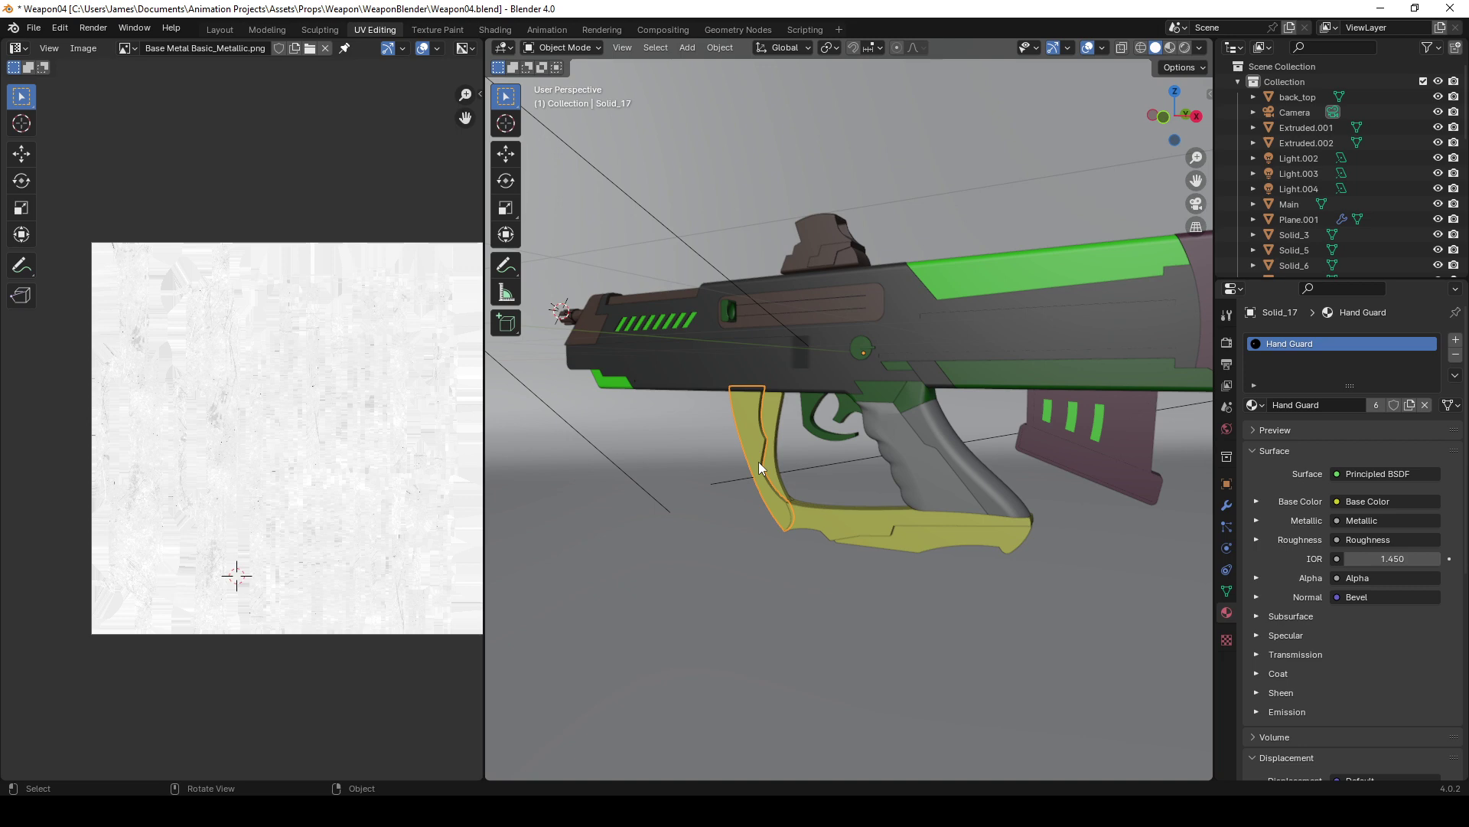
{"action": "middle_click_drag", "start_coordinate": [760, 466], "coordinate": [857, 476]}
Reselect the Main body and enter Edit Mode to show its UV layout
{"action": "left_click", "coordinate": [709, 349]}
{"action": "key", "text": "Tab"}
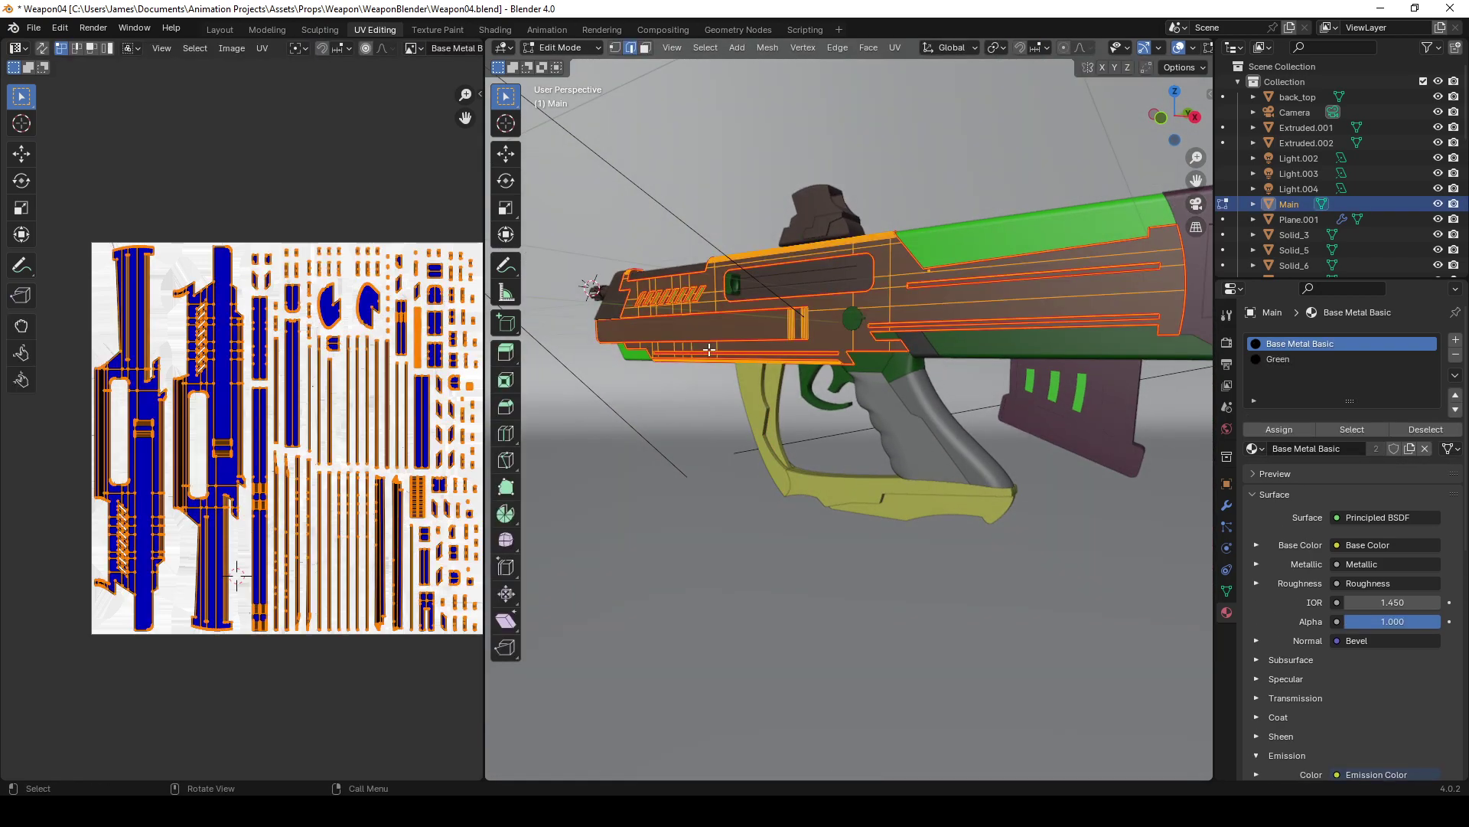
{"action": "middle_click_drag", "start_coordinate": [710, 349], "coordinate": [763, 475]}
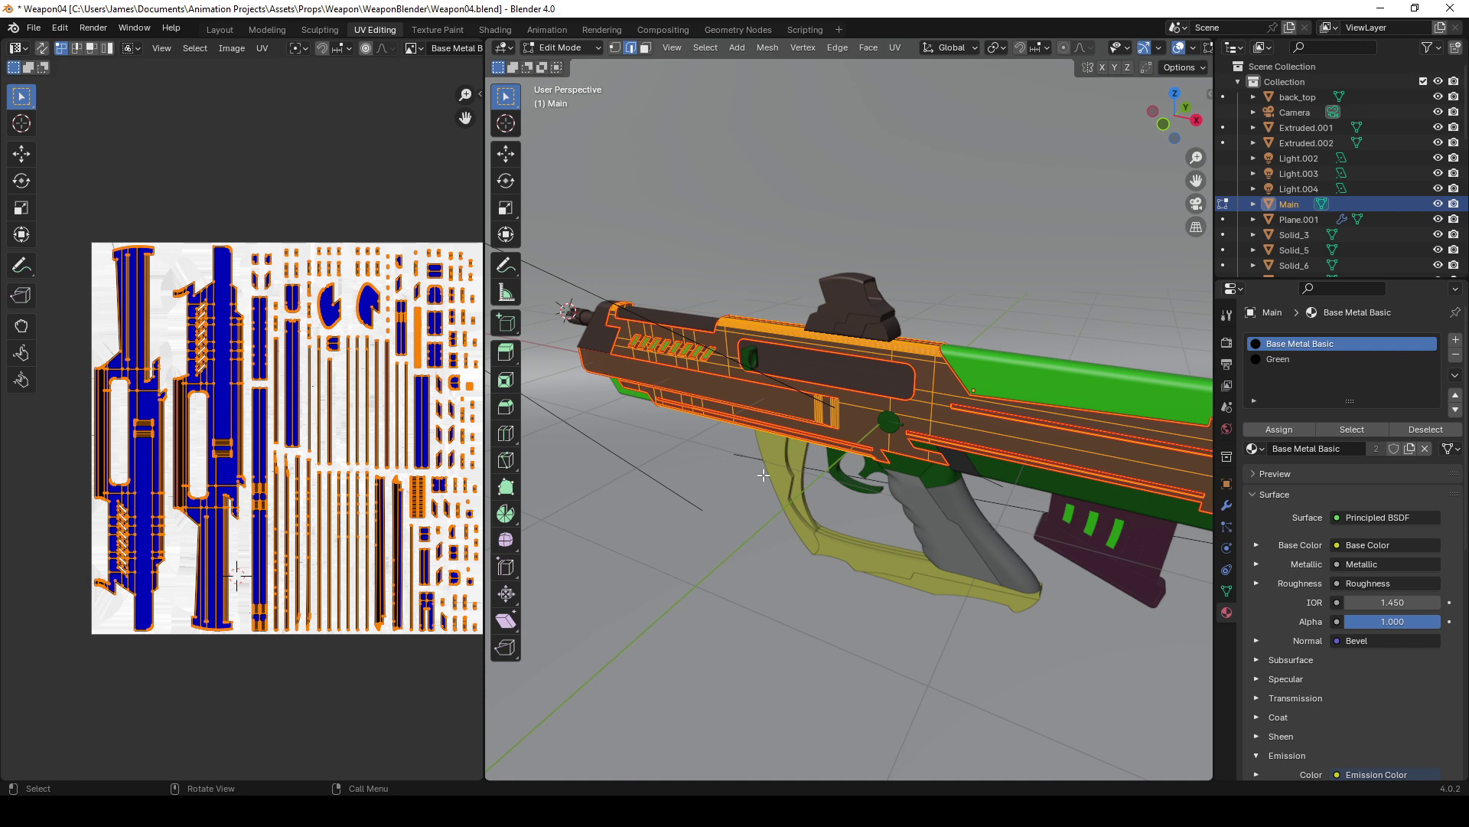
{"action": "middle_click_drag", "start_coordinate": [842, 517], "coordinate": [696, 118]}
Isolate the Main body and select its sharp edges in edge select mode
{"action": "key", "text": "KP_Divide"}
{"action": "scroll", "coordinate": [758, 530], "scroll_direction": "up", "scroll_amount": 3}
{"action": "key", "text": "alt+a"}
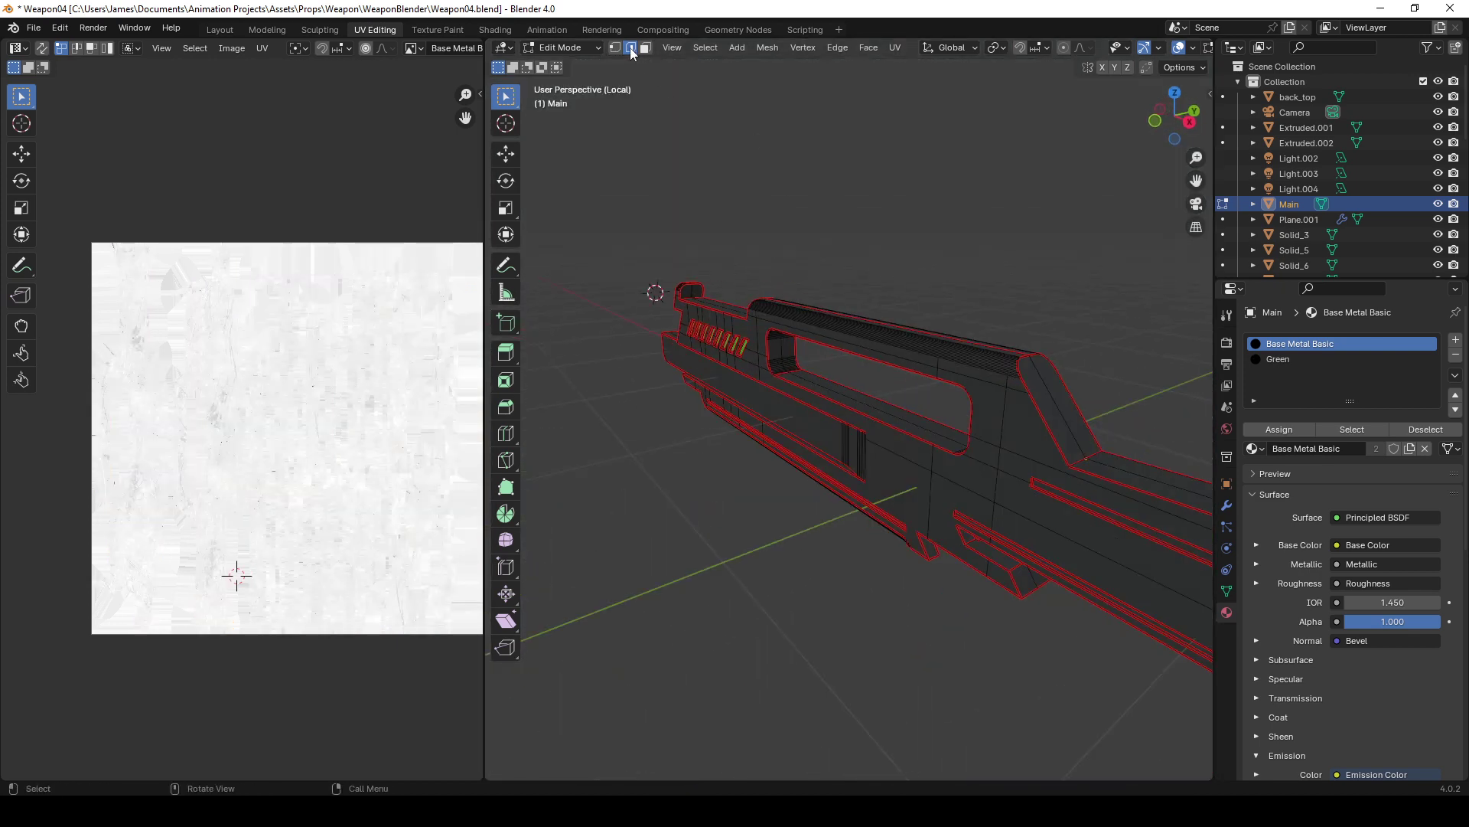
{"action": "left_click", "coordinate": [614, 47]}
{"action": "left_click", "coordinate": [630, 47]}
{"action": "left_click", "coordinate": [704, 47]}
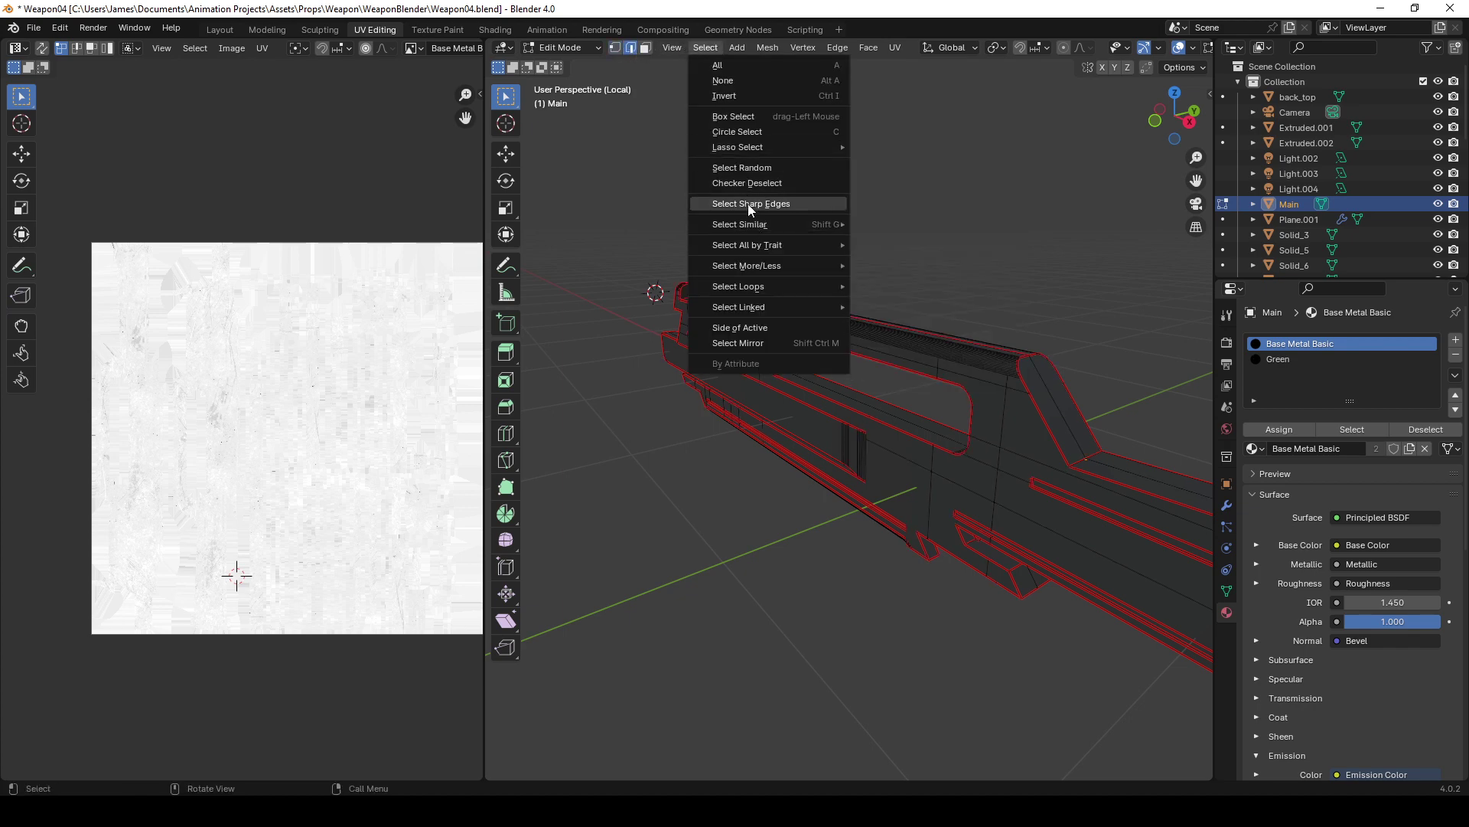
{"action": "left_click", "coordinate": [747, 204]}
Mark the selected edges as sharp, then check a single edge on the barrel
{"action": "middle_click_drag", "start_coordinate": [712, 437], "coordinate": [727, 456]}
{"action": "key", "text": "ctrl+e"}
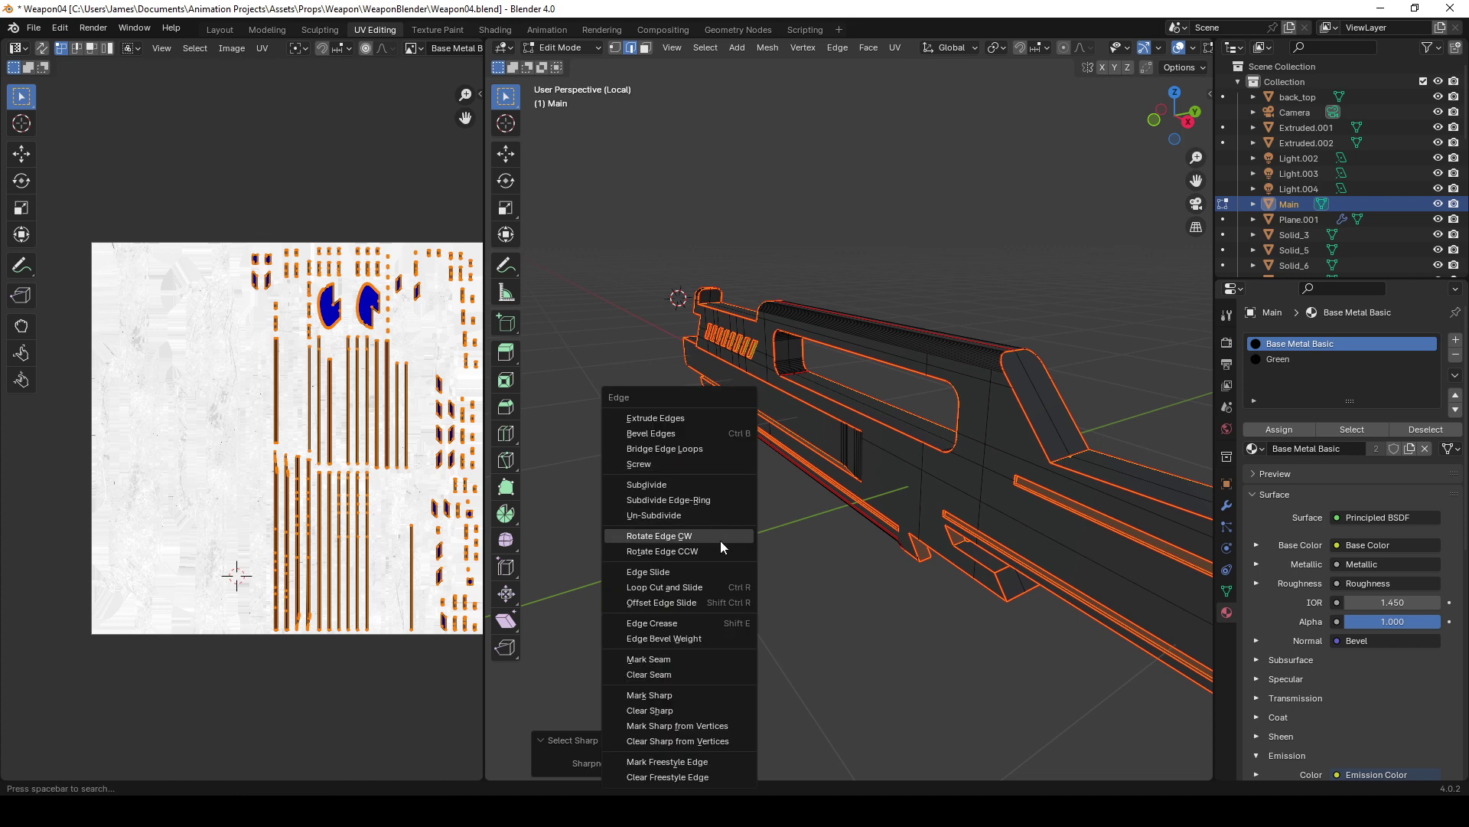
{"action": "left_click", "coordinate": [695, 697]}
{"action": "middle_click_drag", "start_coordinate": [876, 396], "coordinate": [904, 394]}
{"action": "left_click", "coordinate": [908, 446]}
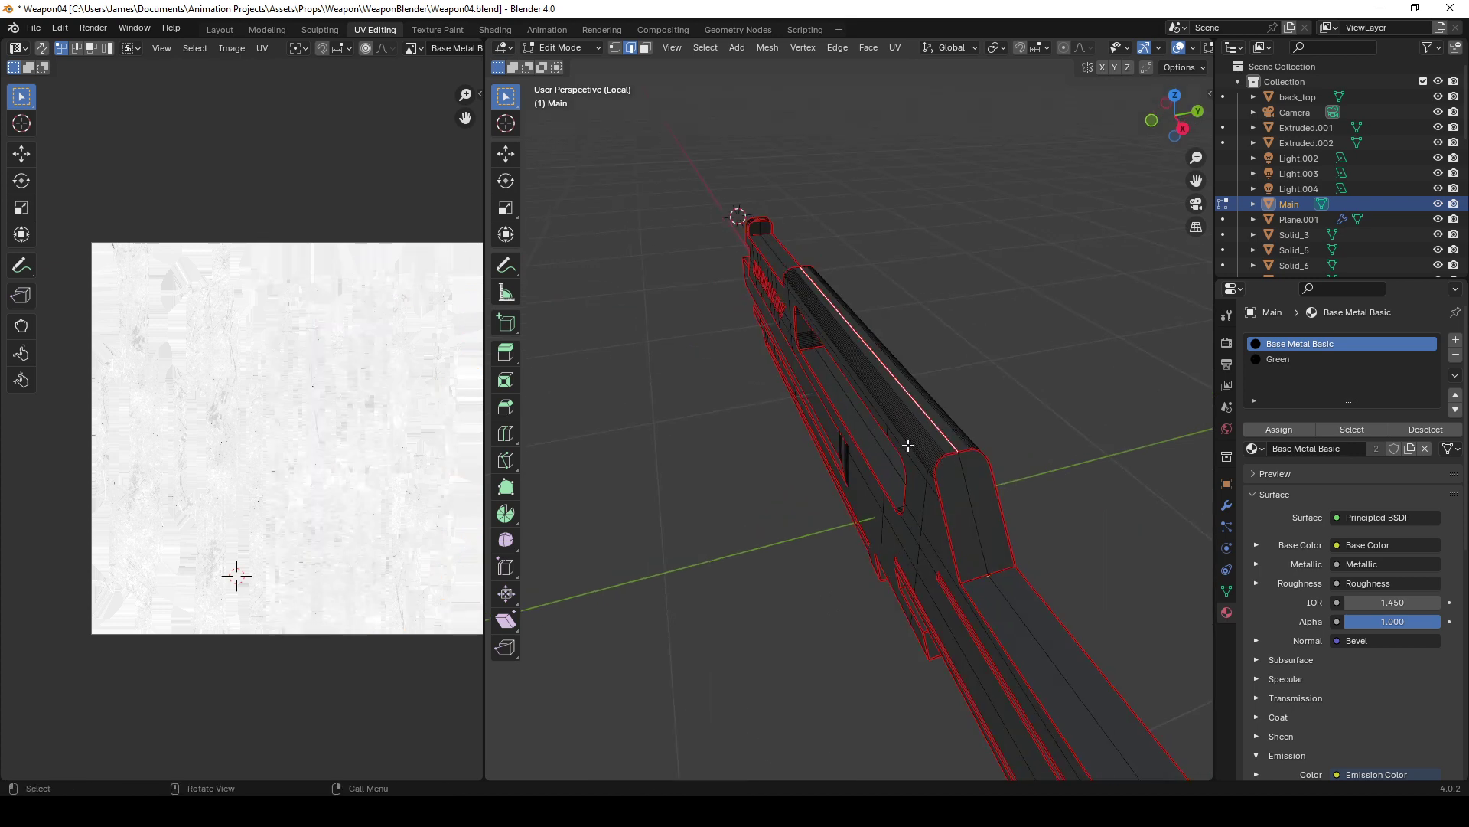
{"action": "middle_click_drag", "start_coordinate": [909, 445], "coordinate": [928, 328]}
{"action": "scroll", "coordinate": [874, 363], "scroll_direction": "up", "scroll_amount": 4}
{"action": "key", "text": "ctrl+e"}
Orbit around the body to review it, then leave Local View and return to Object Mode
{"action": "middle_click_drag", "start_coordinate": [1015, 585], "coordinate": [913, 512]}
{"action": "scroll", "coordinate": [912, 512], "scroll_direction": "up", "scroll_amount": 3}
{"action": "middle_click_drag", "start_coordinate": [1013, 518], "coordinate": [1254, 487]}
{"action": "middle_click_drag", "start_coordinate": [956, 498], "coordinate": [827, 478]}
{"action": "middle_click_drag", "start_coordinate": [751, 594], "coordinate": [673, 378]}
{"action": "key", "text": "KP_Divide"}
{"action": "key", "text": "Tab"}
Isolate the small muzzle part in Edit Mode to show its UVs
{"action": "left_click", "coordinate": [686, 345]}
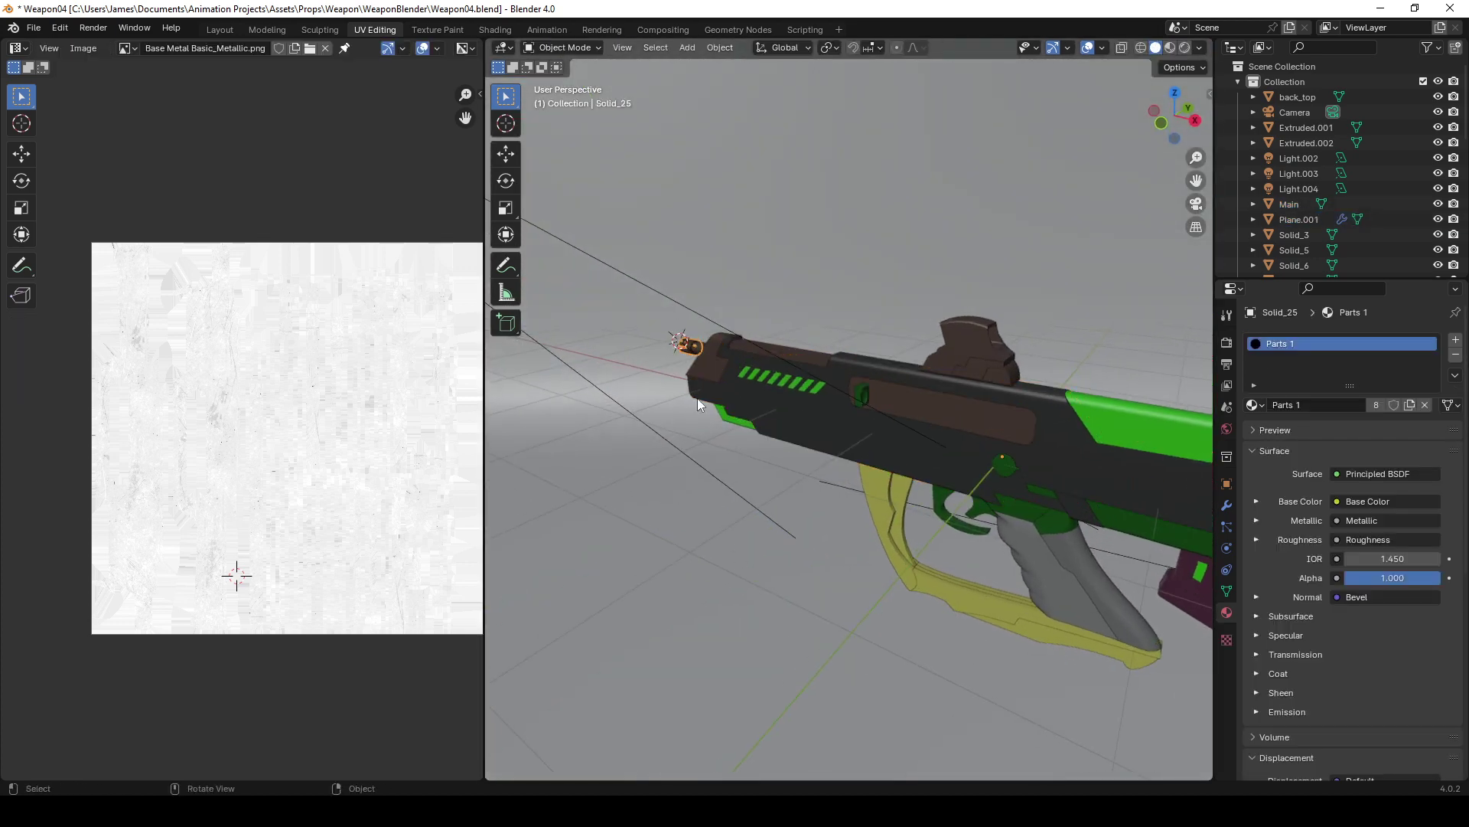
{"action": "scroll", "coordinate": [707, 409], "scroll_direction": "down", "scroll_amount": 5}
{"action": "middle_click_drag", "start_coordinate": [852, 457], "coordinate": [661, 528]}
{"action": "key", "text": "Tab"}
{"action": "key", "text": "KP_Divide"}
{"action": "scroll", "coordinate": [659, 524], "scroll_direction": "up", "scroll_amount": 5}
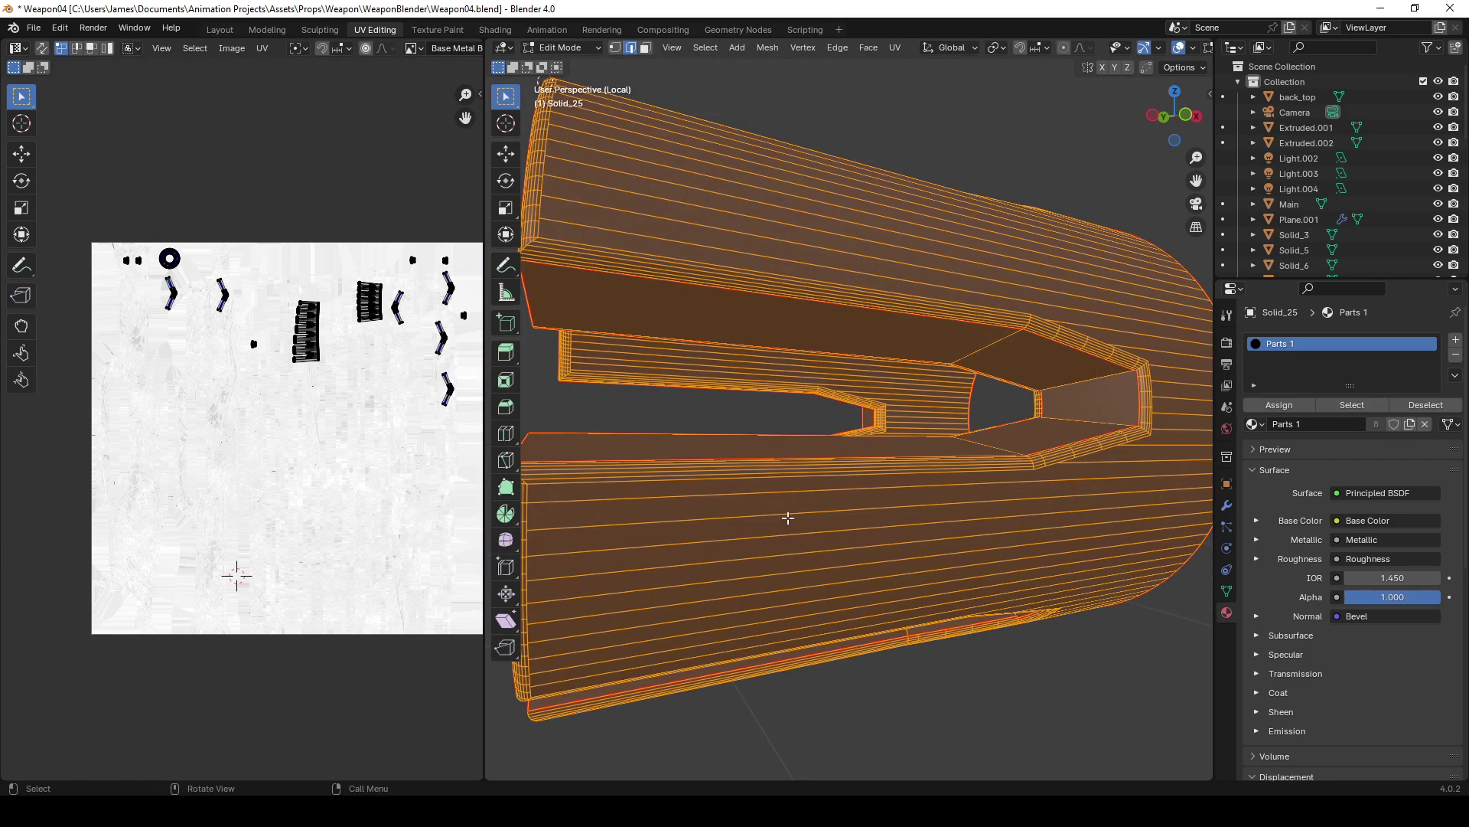
{"action": "middle_click_drag", "start_coordinate": [795, 519], "coordinate": [888, 565]}
Inspect the muzzle's cone and spoked hub, then return to Object Mode and the full gun
{"action": "key", "text": "alt+a"}
{"action": "scroll", "coordinate": [887, 565], "scroll_direction": "down", "scroll_amount": 5}
{"action": "scroll", "coordinate": [887, 564], "scroll_direction": "up", "scroll_amount": 5}
{"action": "middle_click_drag", "start_coordinate": [929, 537], "coordinate": [846, 482]}
{"action": "middle_click_drag", "start_coordinate": [800, 433], "coordinate": [774, 485]}
{"action": "key", "text": "Tab"}
{"action": "scroll", "coordinate": [790, 494], "scroll_direction": "down", "scroll_amount": 8}
{"action": "key", "text": "KP_Divide"}
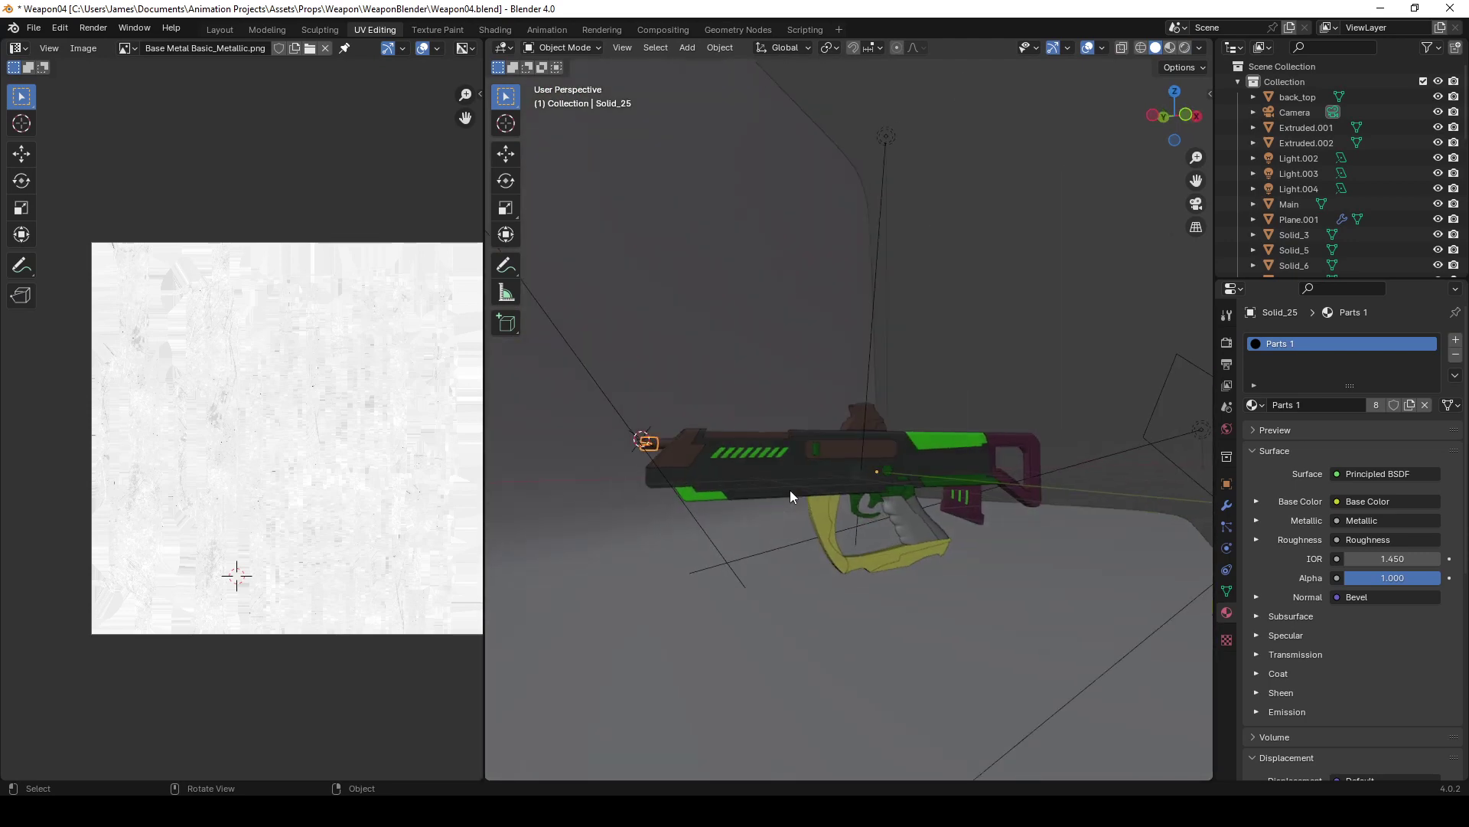
Show the Main body's full UV layout and widen the UV image area
{"action": "middle_click_drag", "start_coordinate": [791, 490], "coordinate": [728, 524]}
{"action": "left_click", "coordinate": [789, 502]}
{"action": "key", "text": "Tab"}
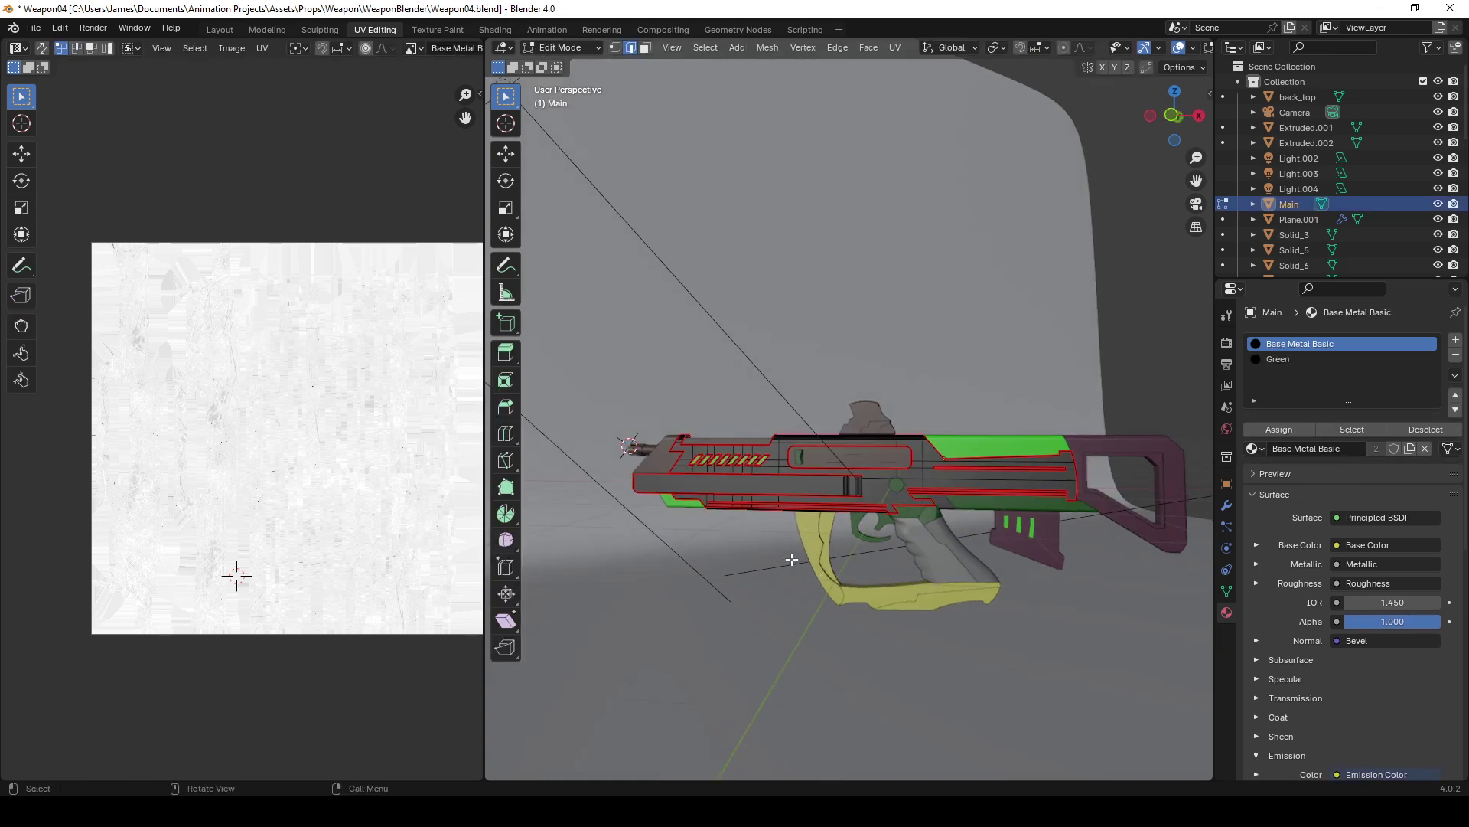
{"action": "key", "text": "a"}
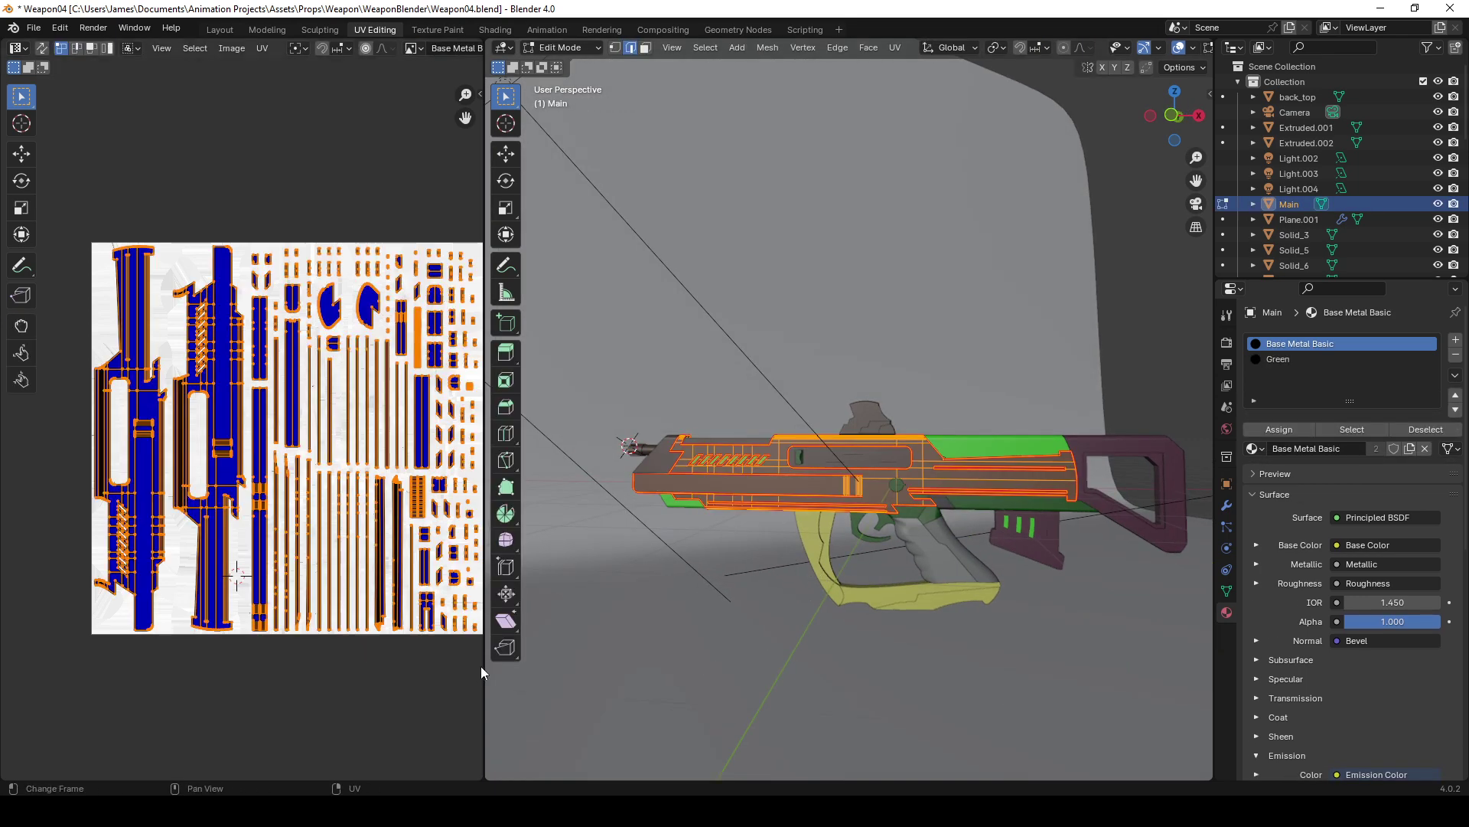
{"action": "left_click_drag", "start_coordinate": [487, 664], "coordinate": [588, 660]}
{"action": "key", "text": "Tab"}
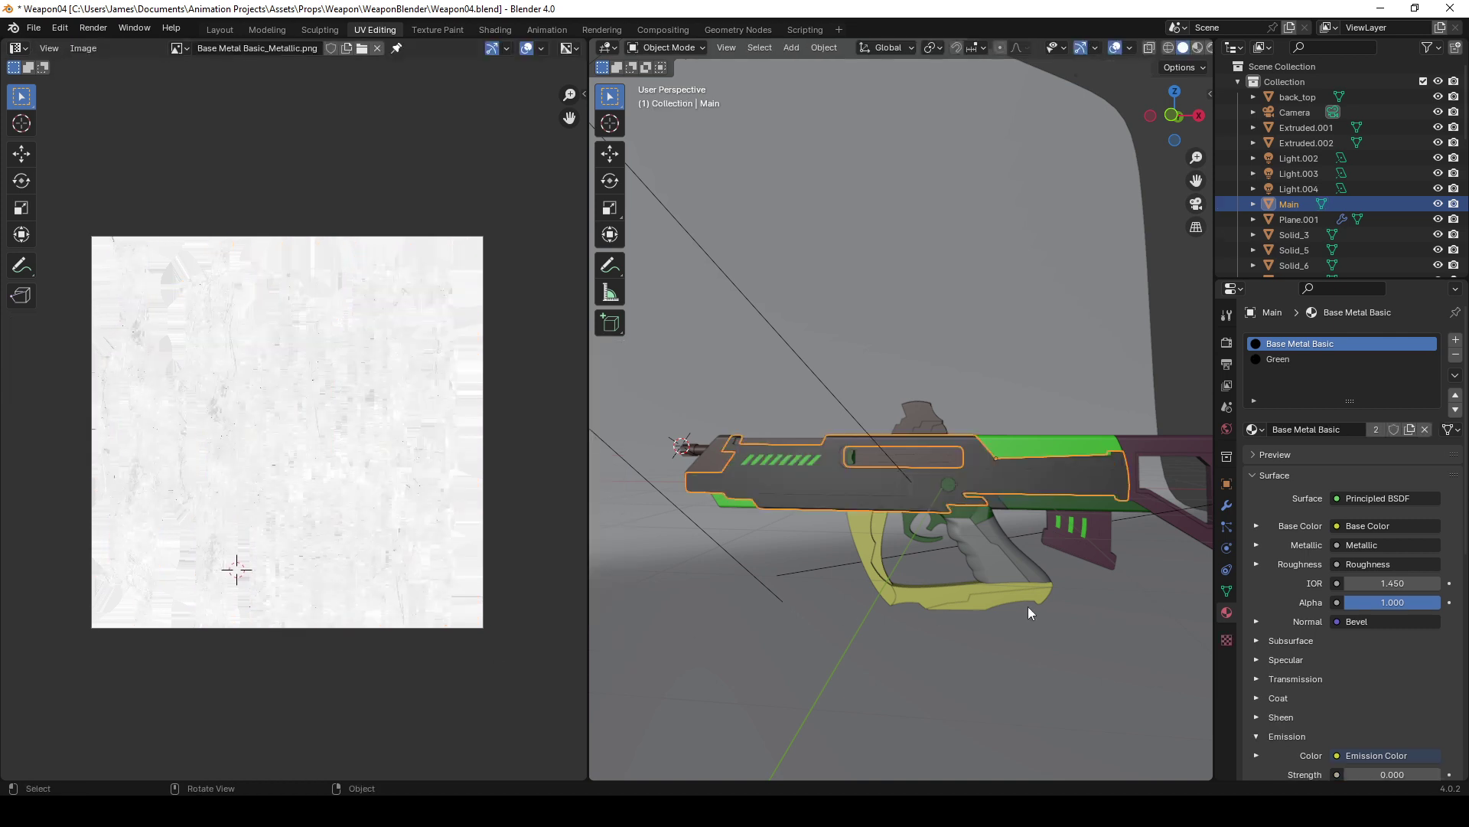
Check the stock's UVs in Edit Mode, then back in Object Mode select every object
{"action": "left_click", "coordinate": [1112, 535]}
{"action": "key", "text": "Tab"}
{"action": "middle_click_drag", "start_coordinate": [1113, 536], "coordinate": [1043, 494]}
{"action": "key", "text": "alt+a"}
{"action": "key", "text": "a"}
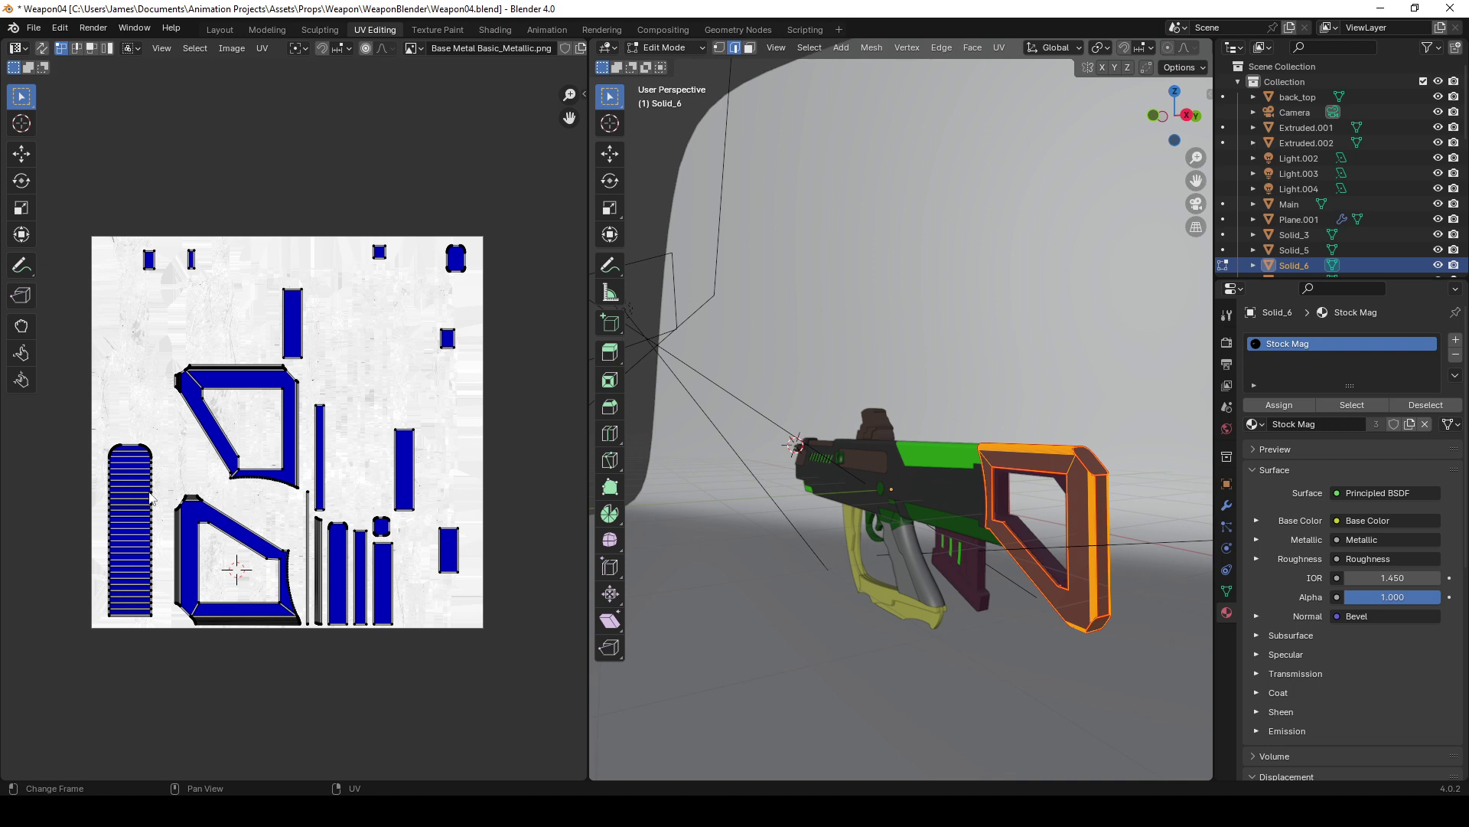
{"action": "key", "text": "alt+a"}
{"action": "key", "text": "a"}
{"action": "key", "text": "Tab"}
{"action": "middle_click_drag", "start_coordinate": [889, 620], "coordinate": [818, 585]}
{"action": "key", "text": "a"}
{"action": "left_click", "coordinate": [824, 571]}
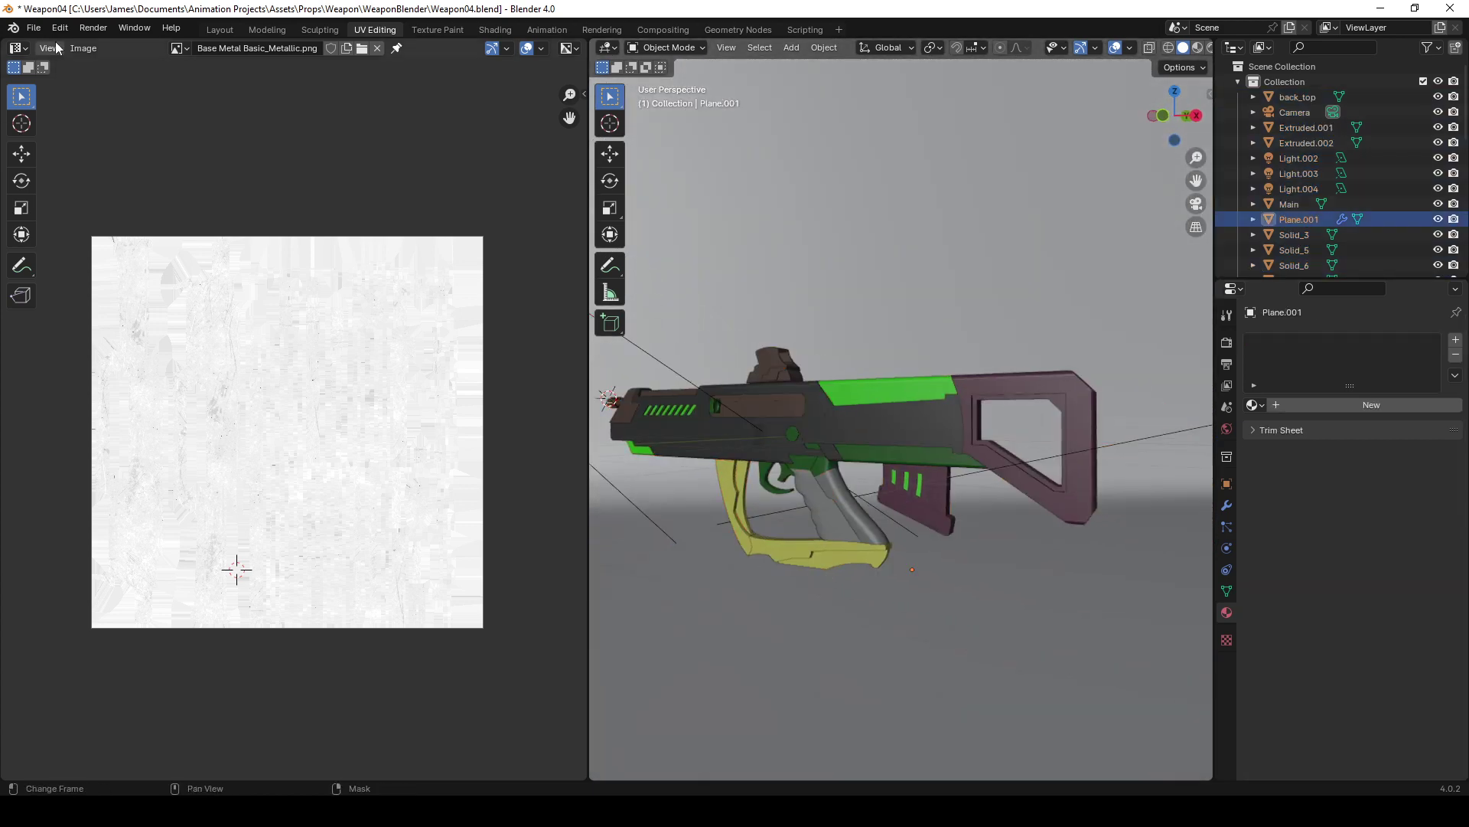
{"action": "left_click", "coordinate": [34, 27]}
{"action": "mouse_move", "coordinate": [81, 259]}
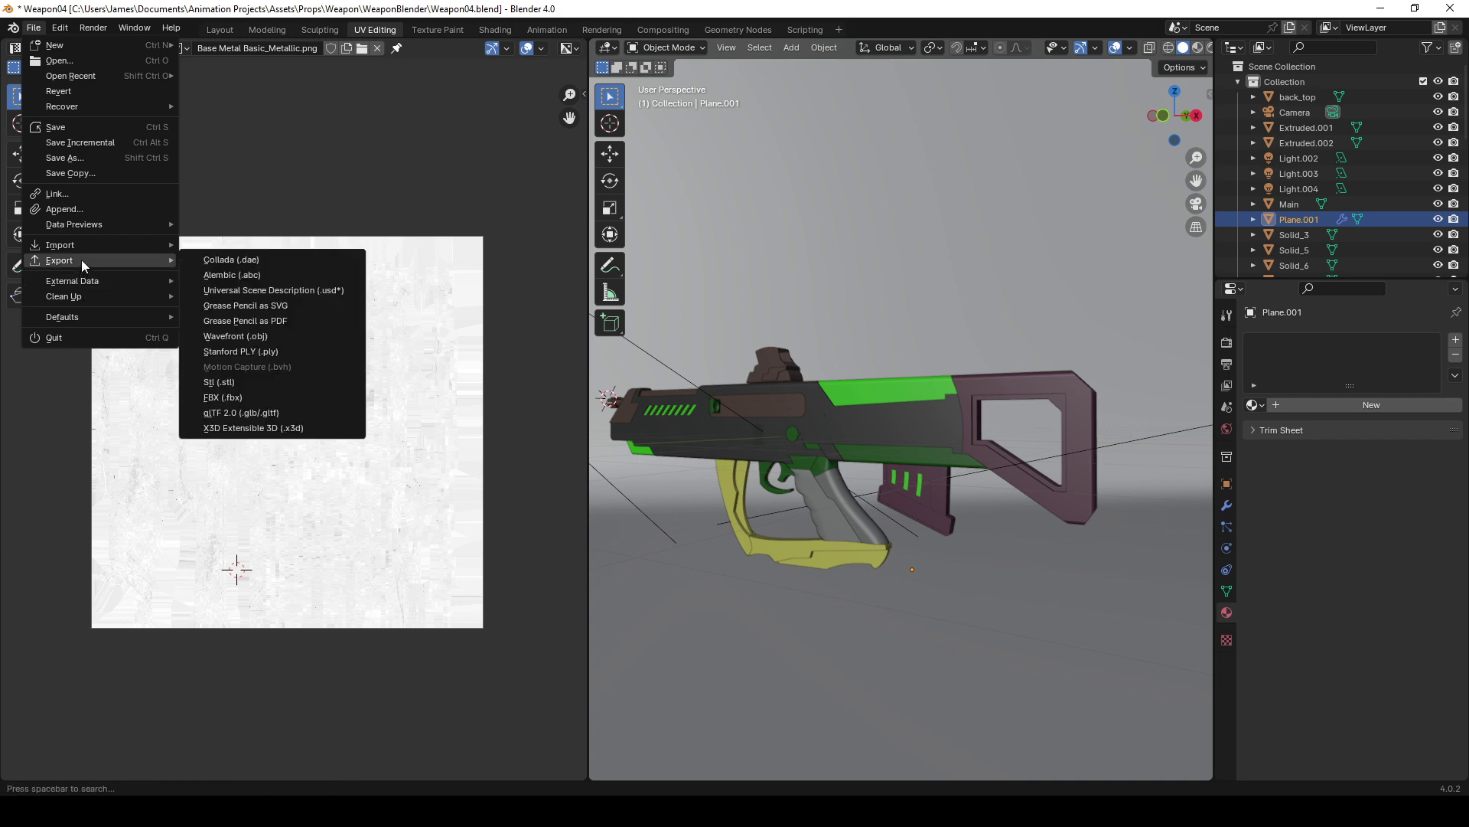
{"action": "left_click", "coordinate": [241, 396]}
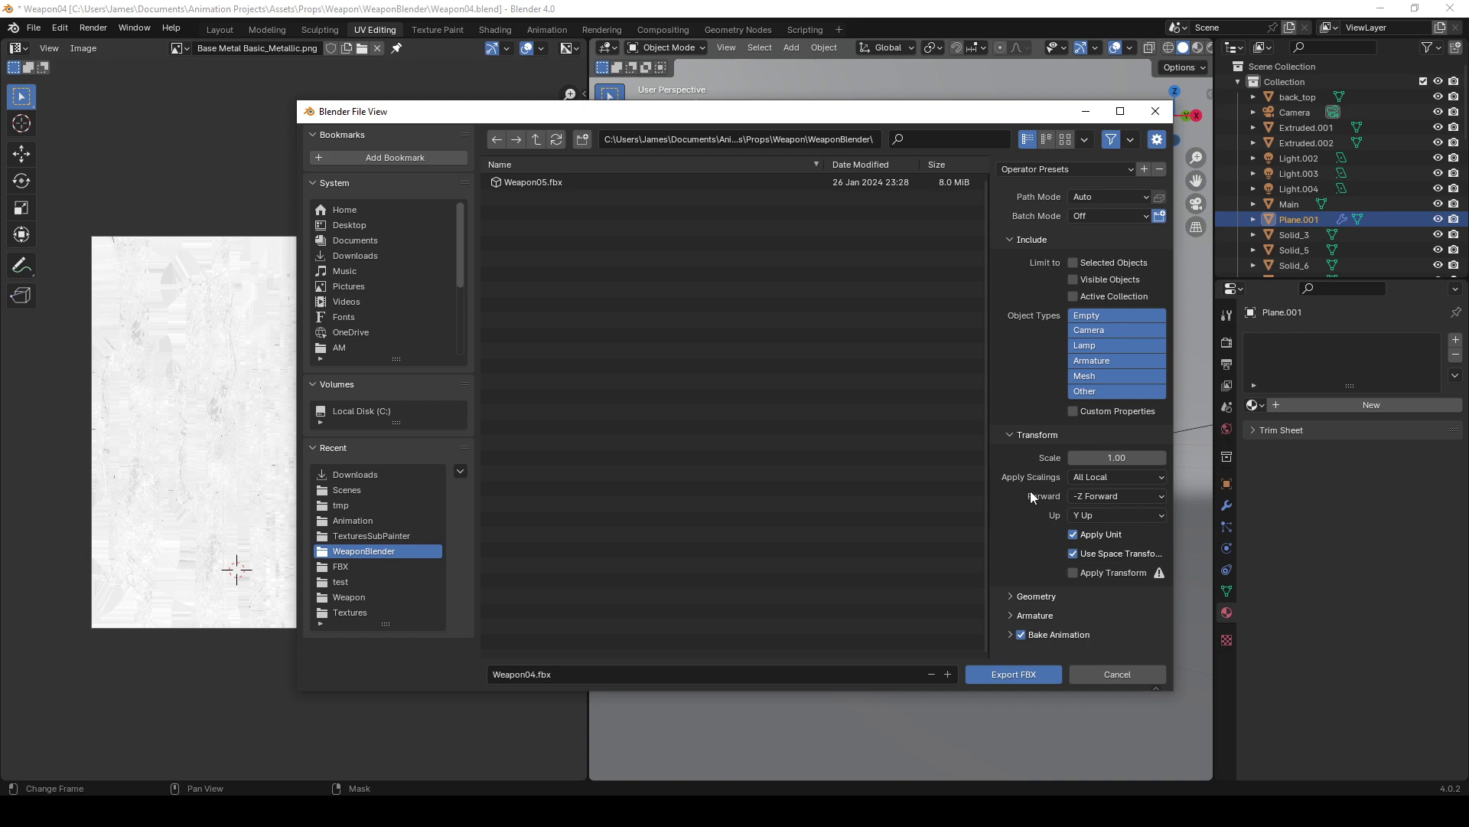
{"action": "left_click", "coordinate": [1004, 603]}
{"action": "scroll", "coordinate": [1025, 603], "scroll_direction": "down", "scroll_amount": 4}
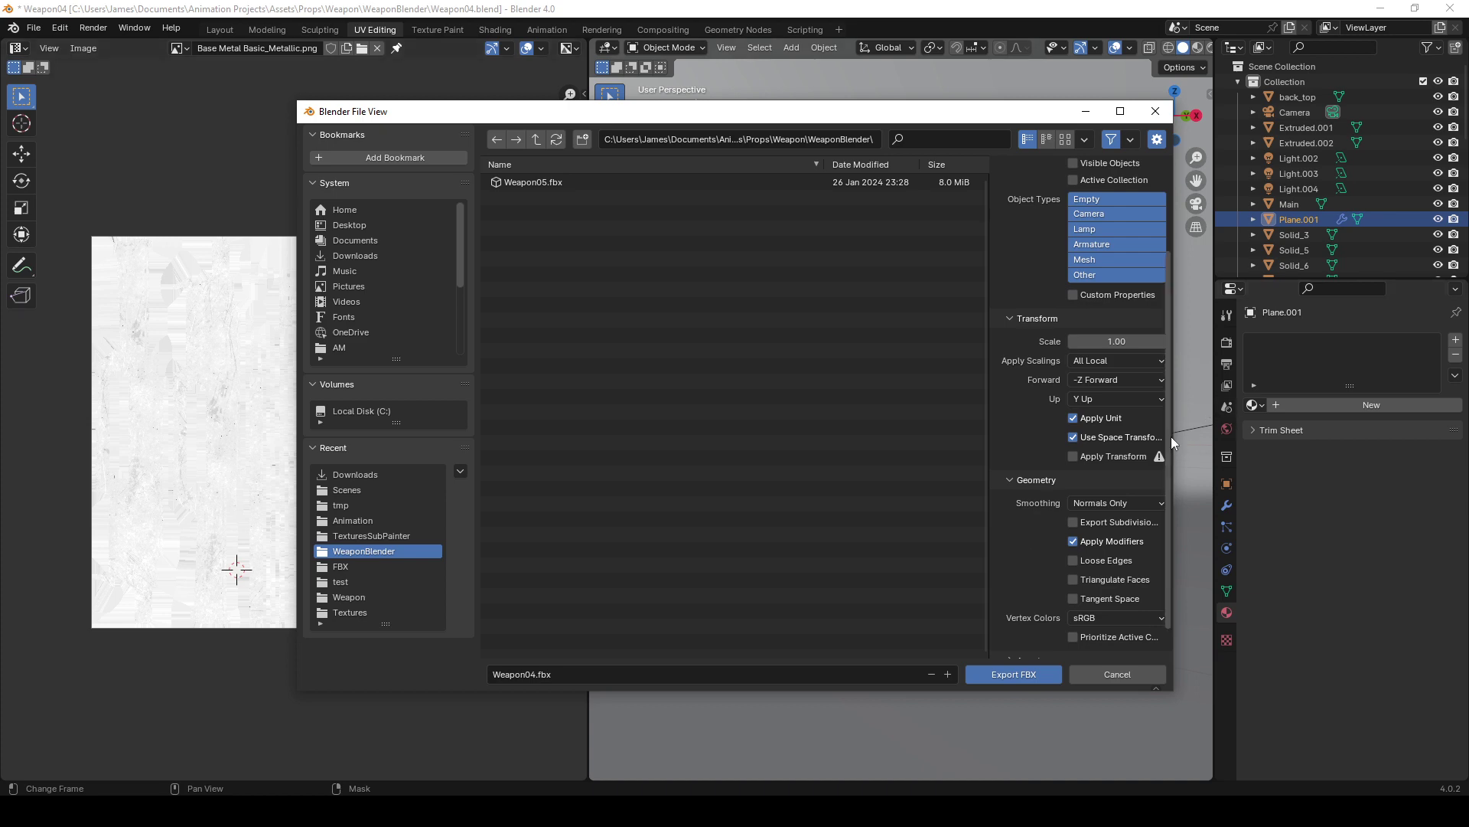
{"action": "left_click_drag", "start_coordinate": [1171, 436], "coordinate": [1169, 378]}
{"action": "left_click_drag", "start_coordinate": [902, 113], "coordinate": [811, 494]}
{"action": "left_click_drag", "start_coordinate": [641, 528], "coordinate": [730, 160]}
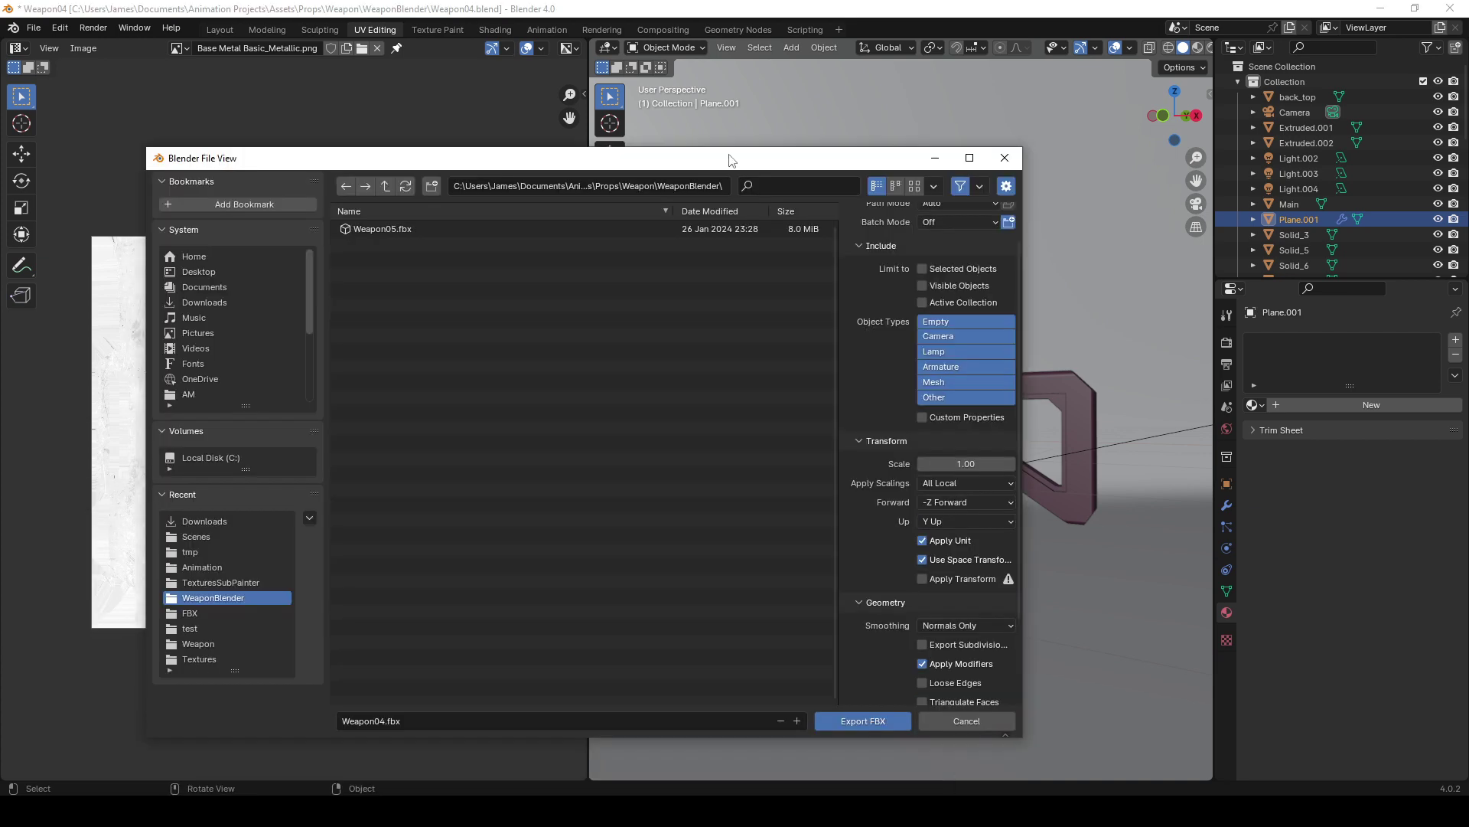
{"action": "scroll", "coordinate": [910, 590], "scroll_direction": "down", "scroll_amount": 2}
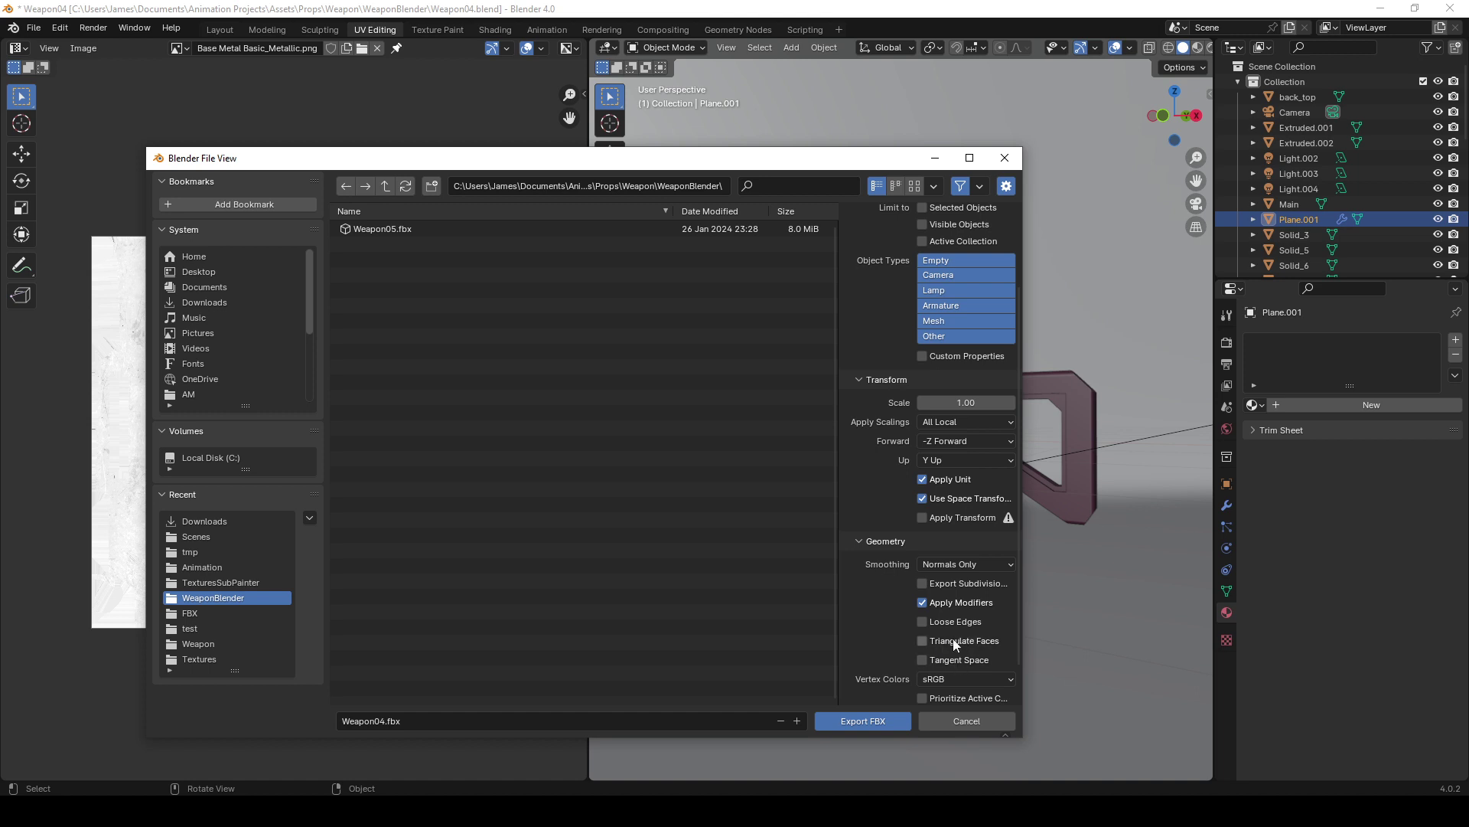
{"action": "scroll", "coordinate": [889, 617], "scroll_direction": "down", "scroll_amount": 2}
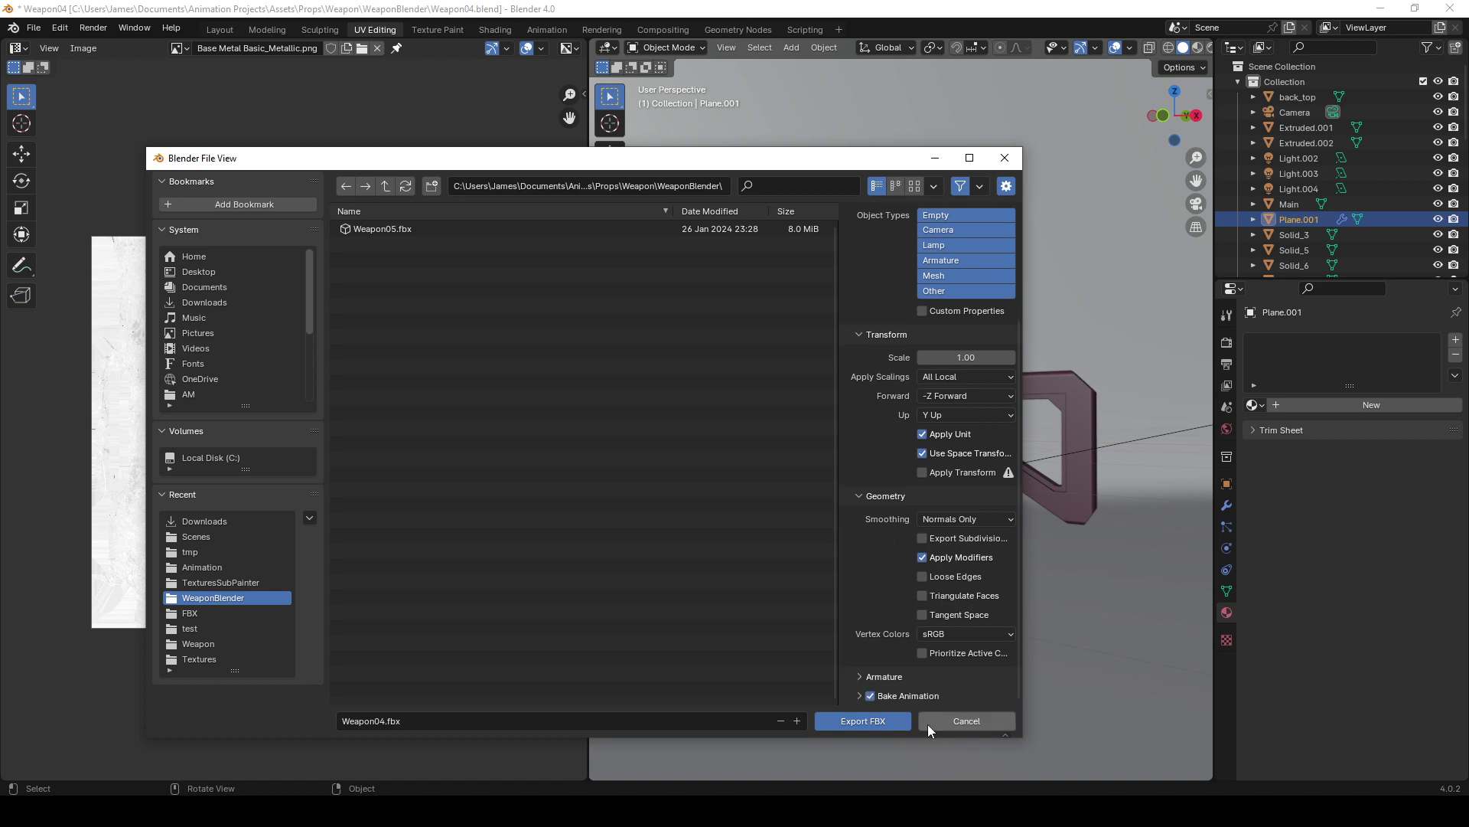
Cancel the export and switch over to Substance 3D Painter
{"action": "left_click", "coordinate": [955, 726]}
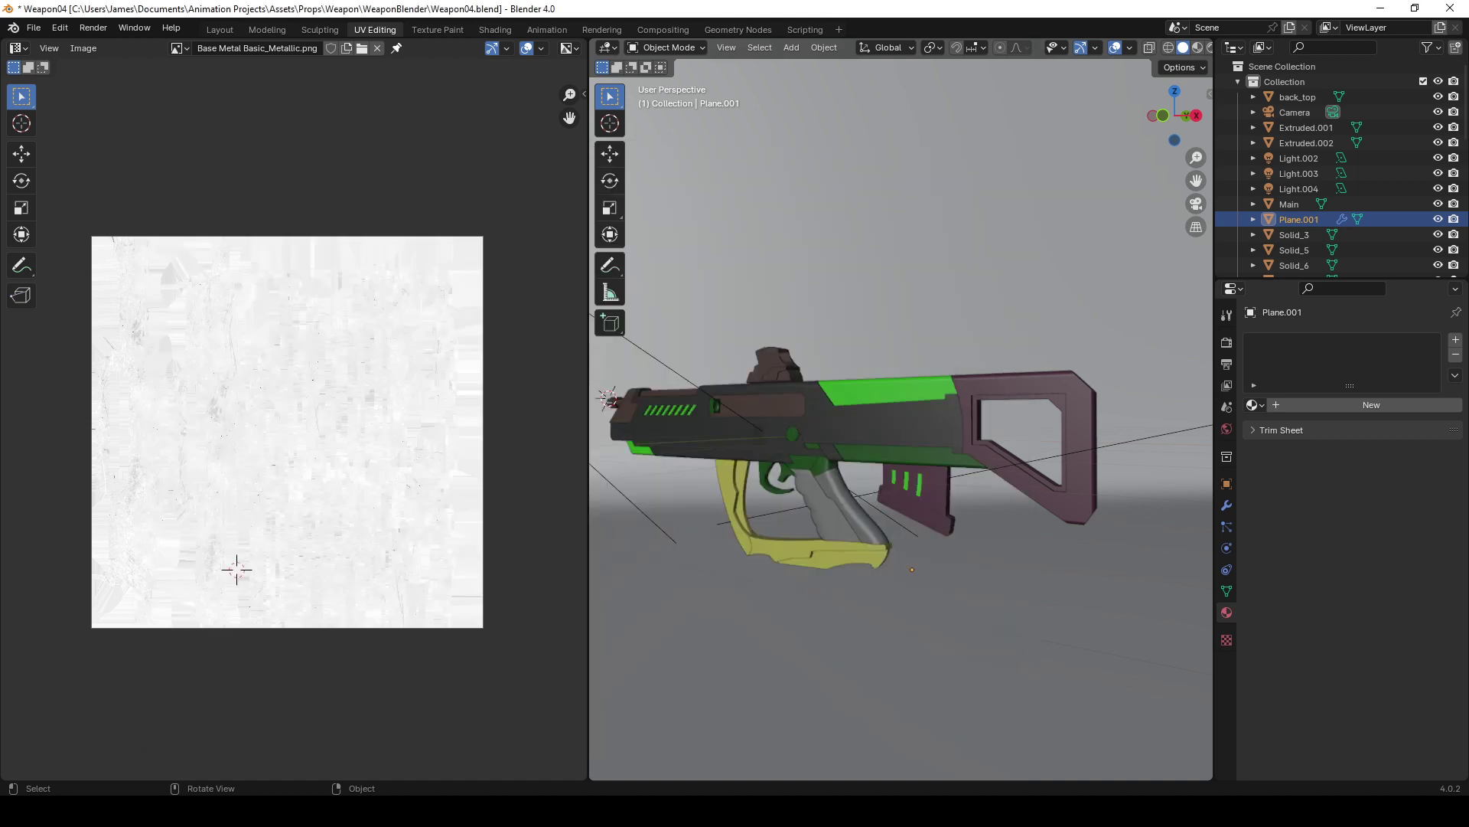
{"action": "key", "text": "alt+Tab"}
{"action": "left_click", "coordinate": [14, 26]}
{"action": "left_click", "coordinate": [548, 267]}
Start a new project at 1024 resolution with OpenGL normal maps and browse for a mesh
{"action": "key", "text": "ctrl+n"}
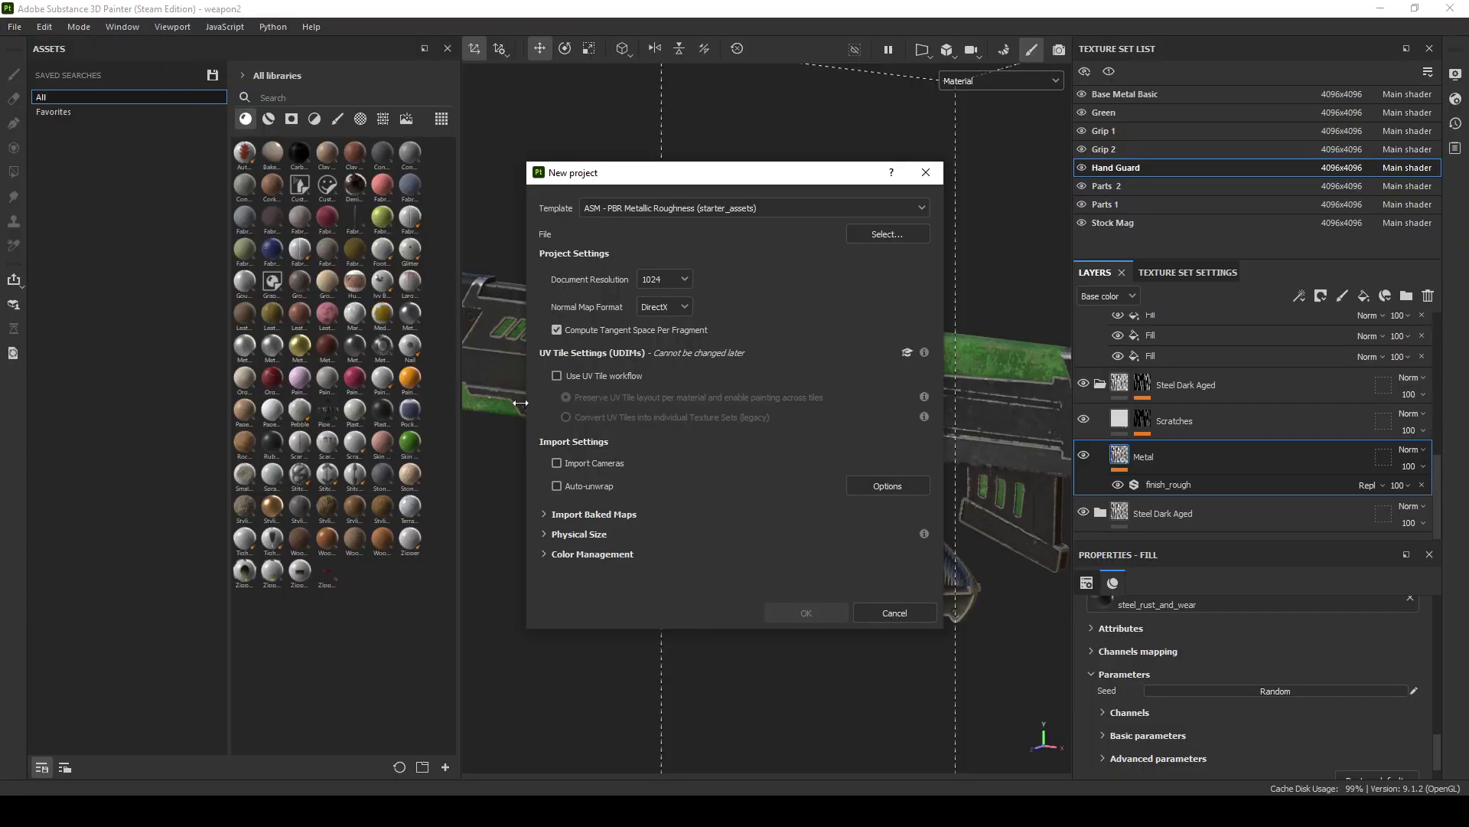
{"action": "left_click", "coordinate": [687, 216]}
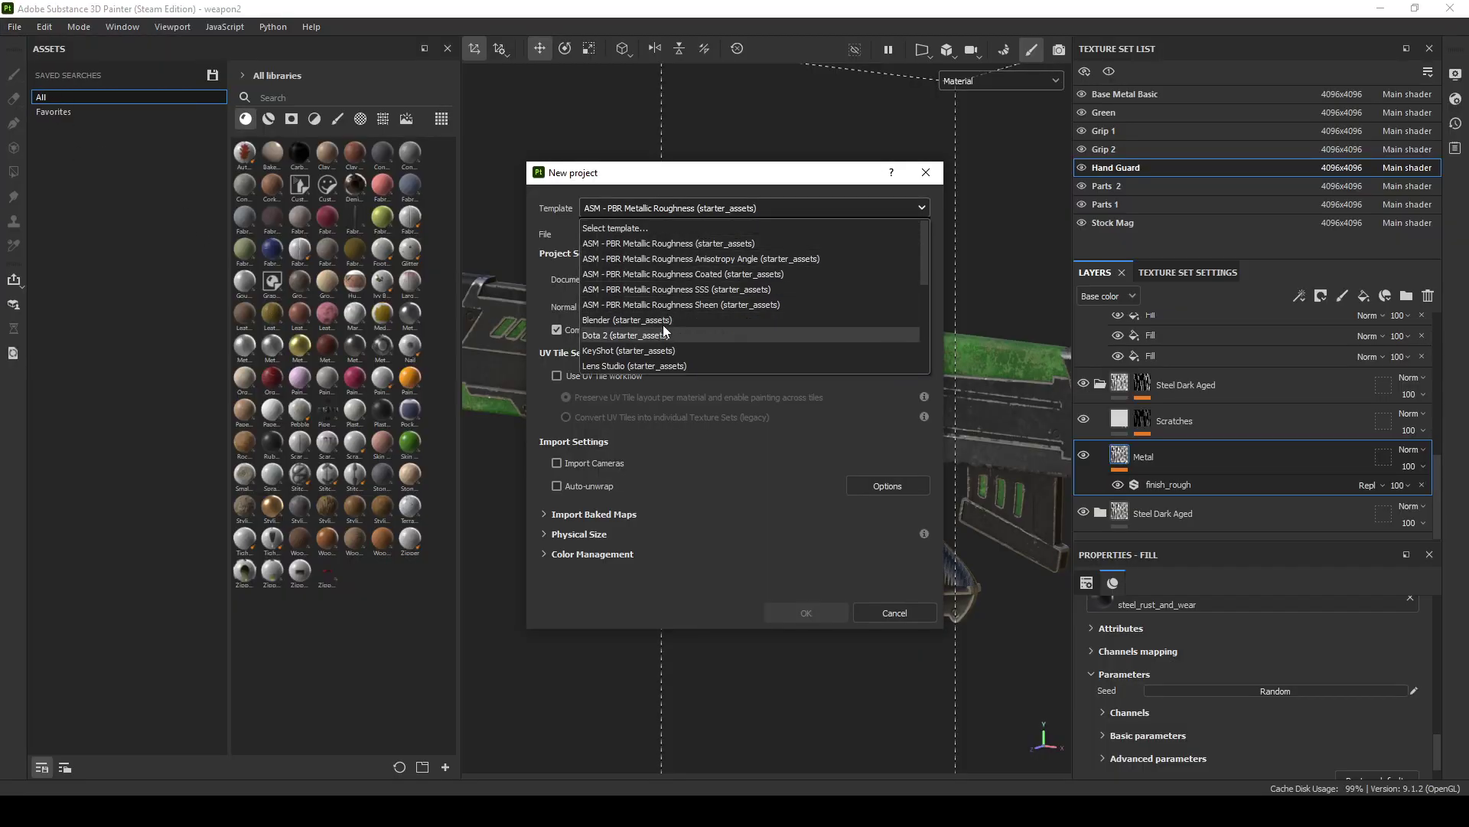
{"action": "left_click", "coordinate": [538, 280]}
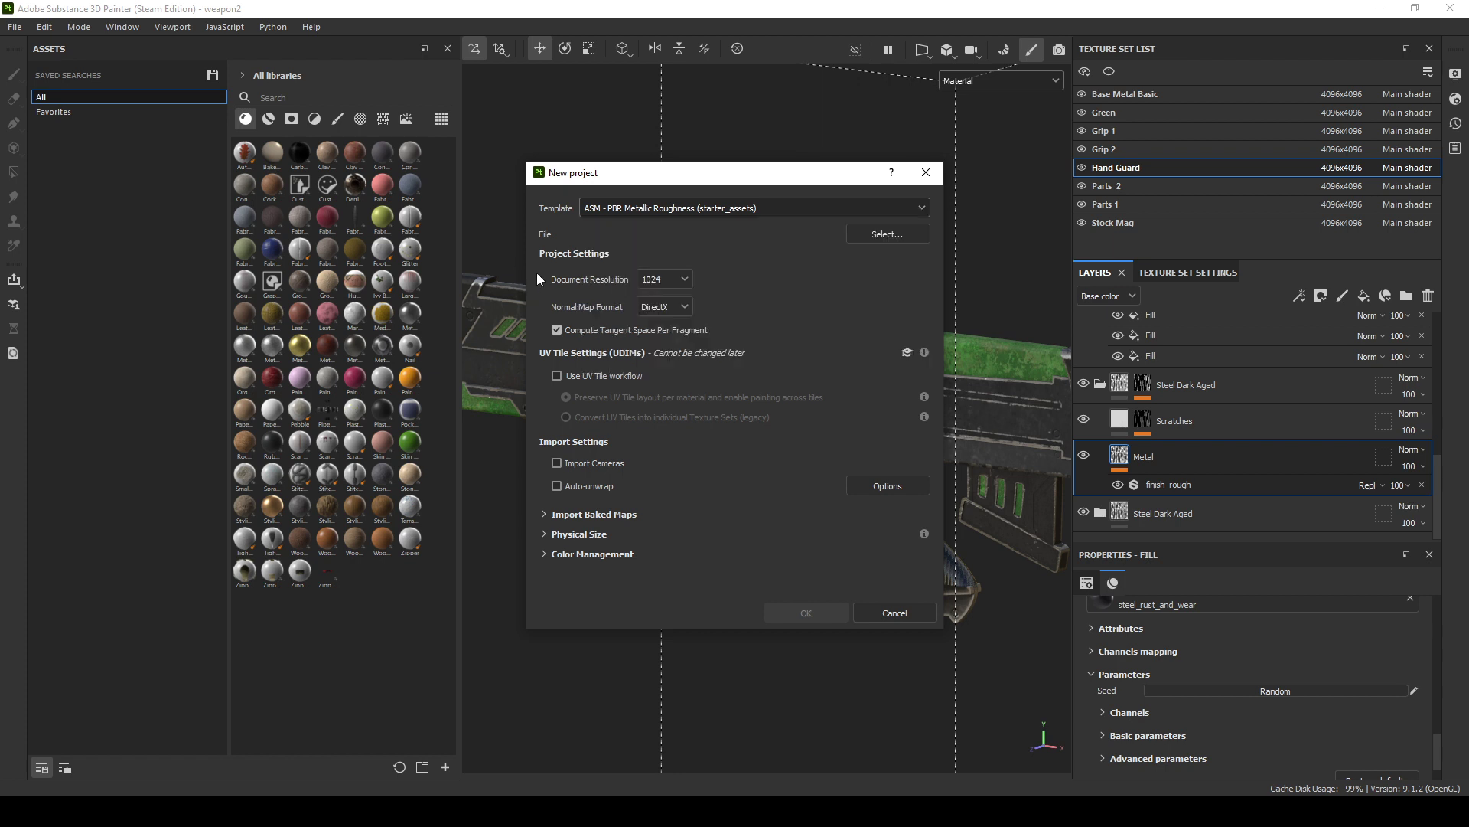
{"action": "left_click", "coordinate": [660, 280]}
{"action": "left_click", "coordinate": [725, 282]}
{"action": "left_click", "coordinate": [672, 307]}
{"action": "left_click", "coordinate": [671, 344]}
{"action": "left_click", "coordinate": [869, 240]}
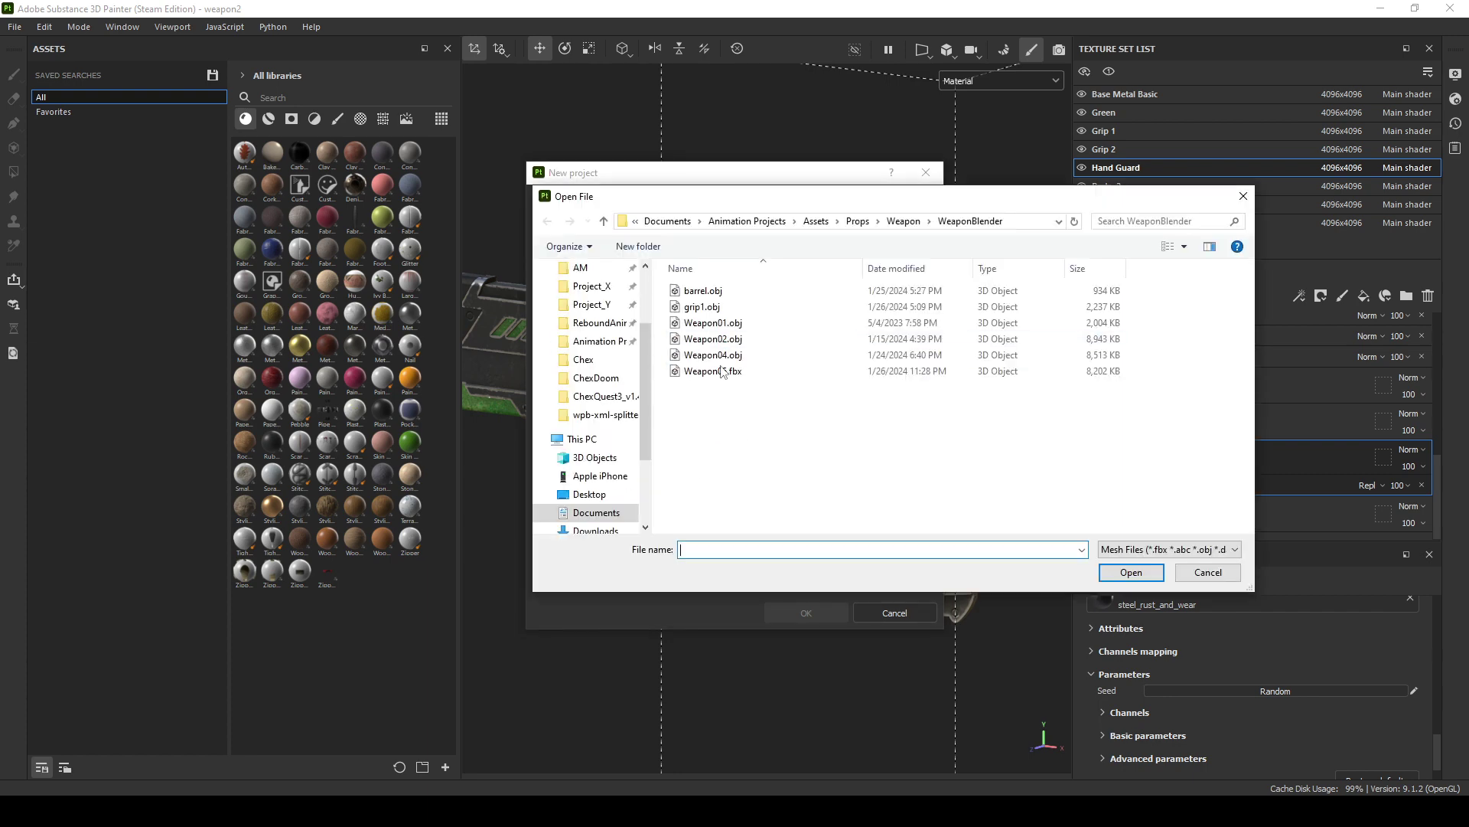
Dismiss the new-project dialogs and show the Hand Guard texture set's mesh maps
{"action": "left_click", "coordinate": [1201, 574]}
{"action": "left_click", "coordinate": [891, 611]}
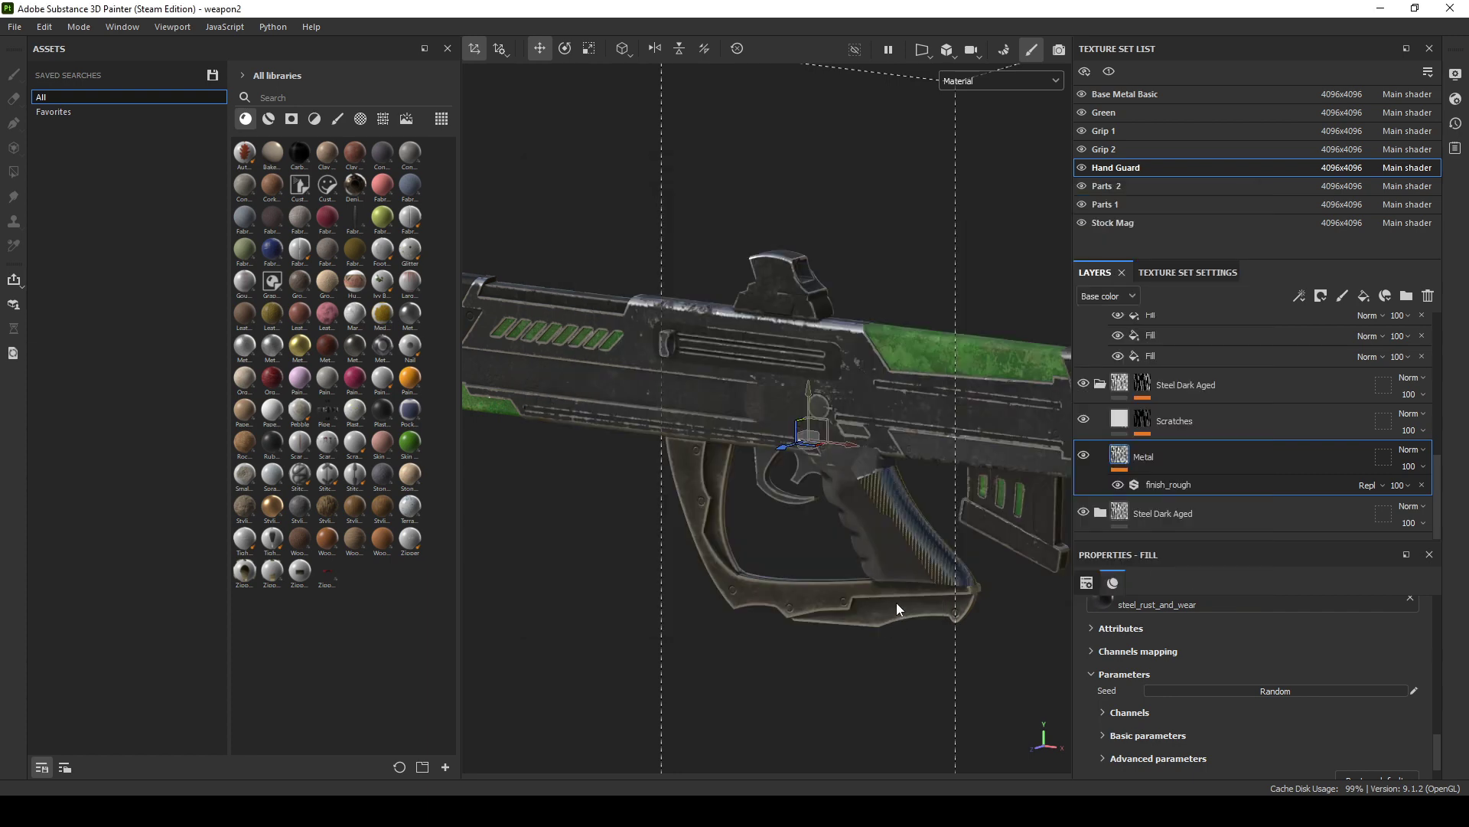
{"action": "left_click_drag", "start_coordinate": [729, 452], "coordinate": [739, 508], "text": "alt"}
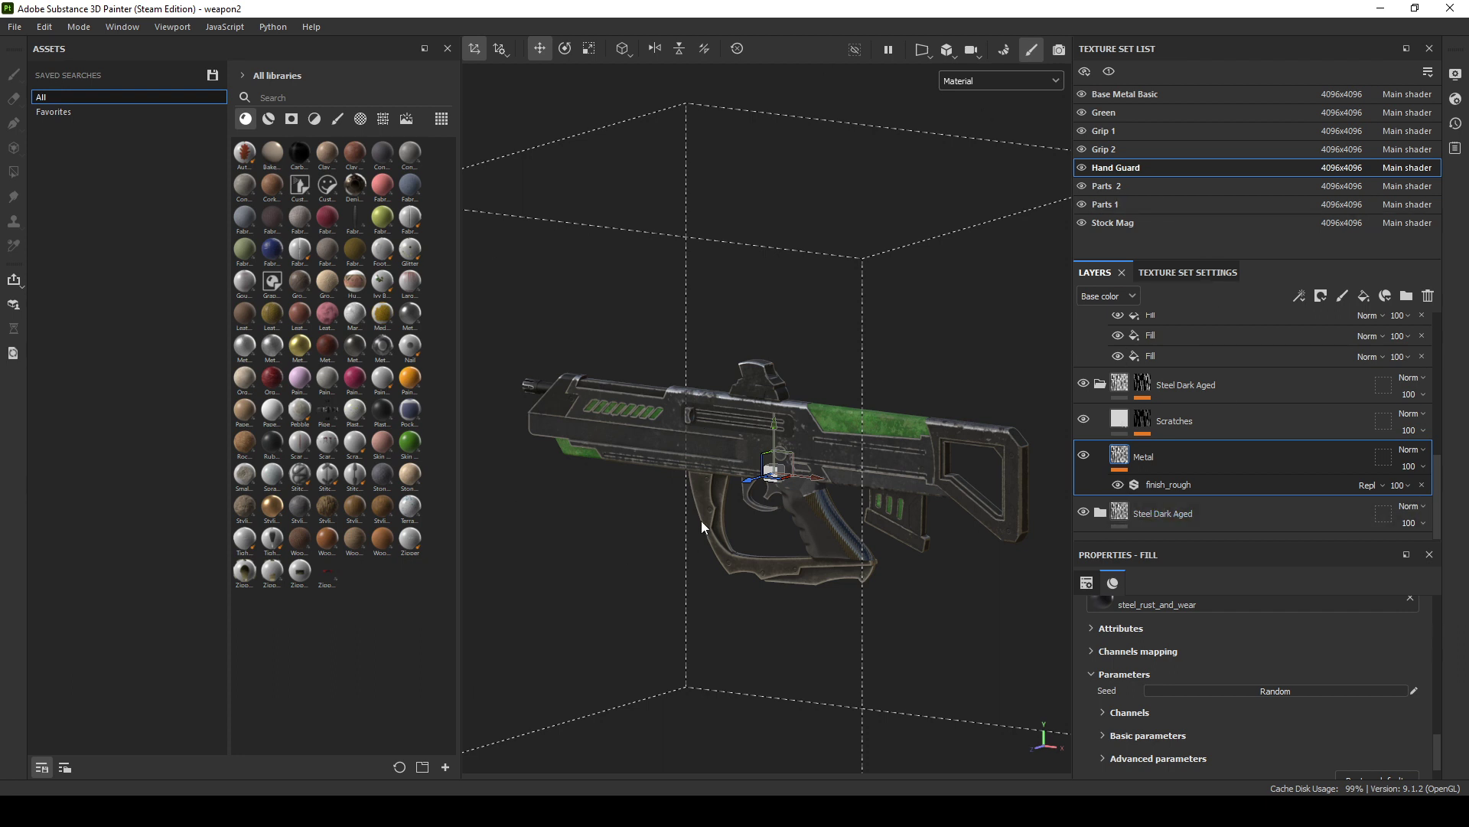
{"action": "left_click", "coordinate": [1187, 272]}
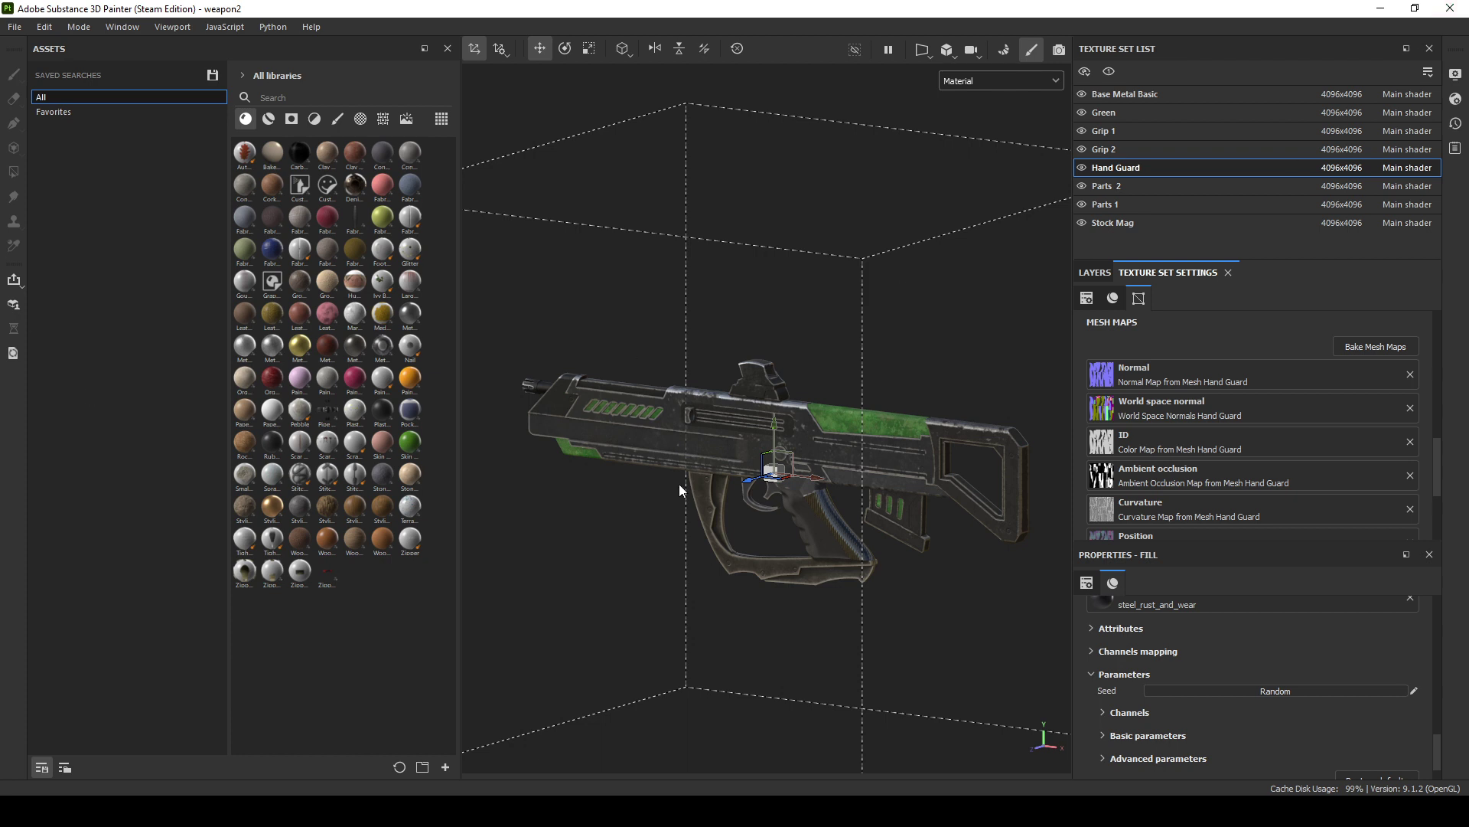
{"action": "scroll", "coordinate": [746, 531], "scroll_direction": "up", "scroll_amount": 3}
{"action": "scroll", "coordinate": [747, 533], "scroll_direction": "down", "scroll_amount": 3}
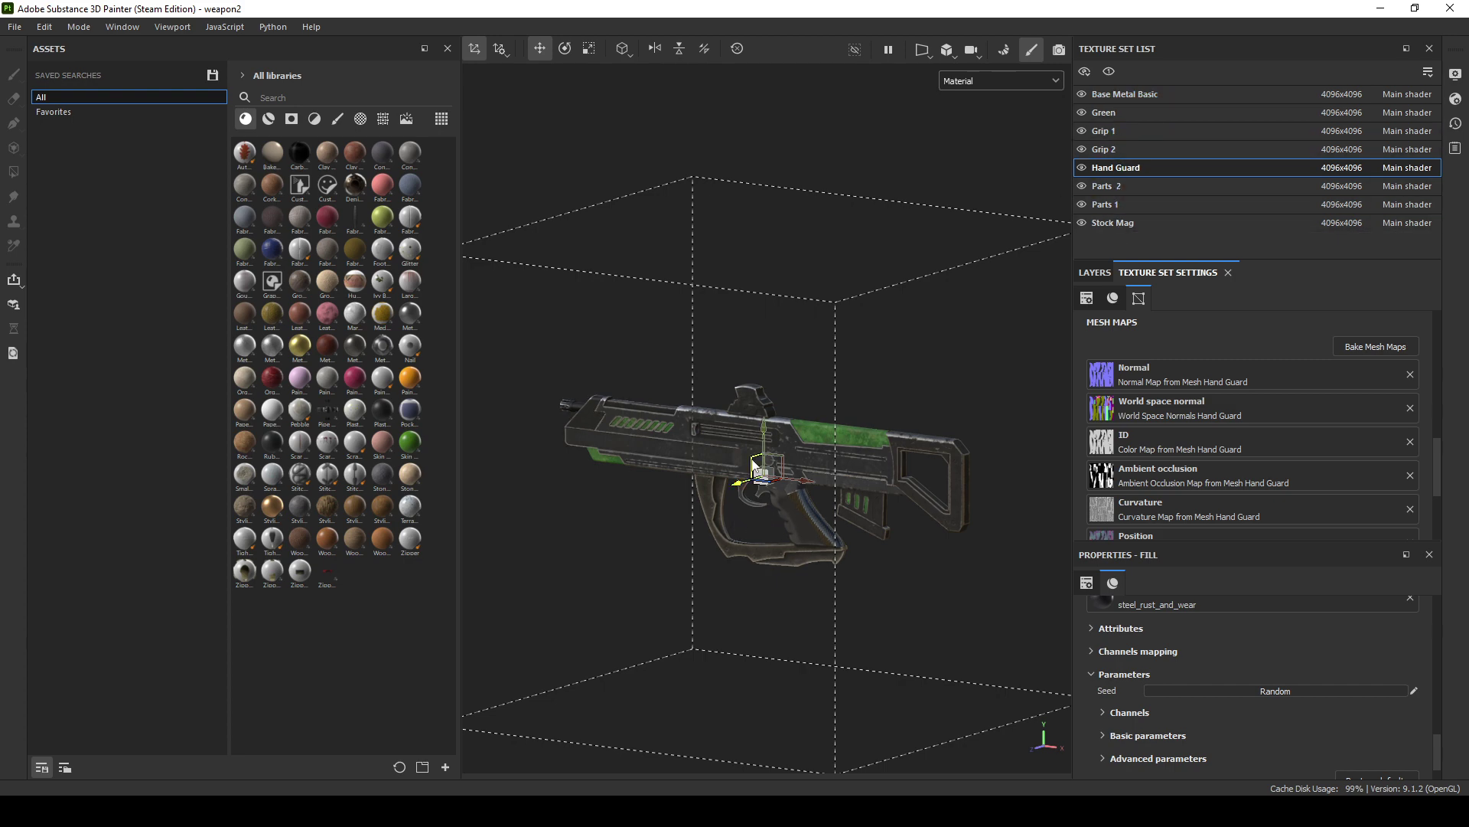
{"action": "scroll", "coordinate": [761, 525], "scroll_direction": "up", "scroll_amount": 3}
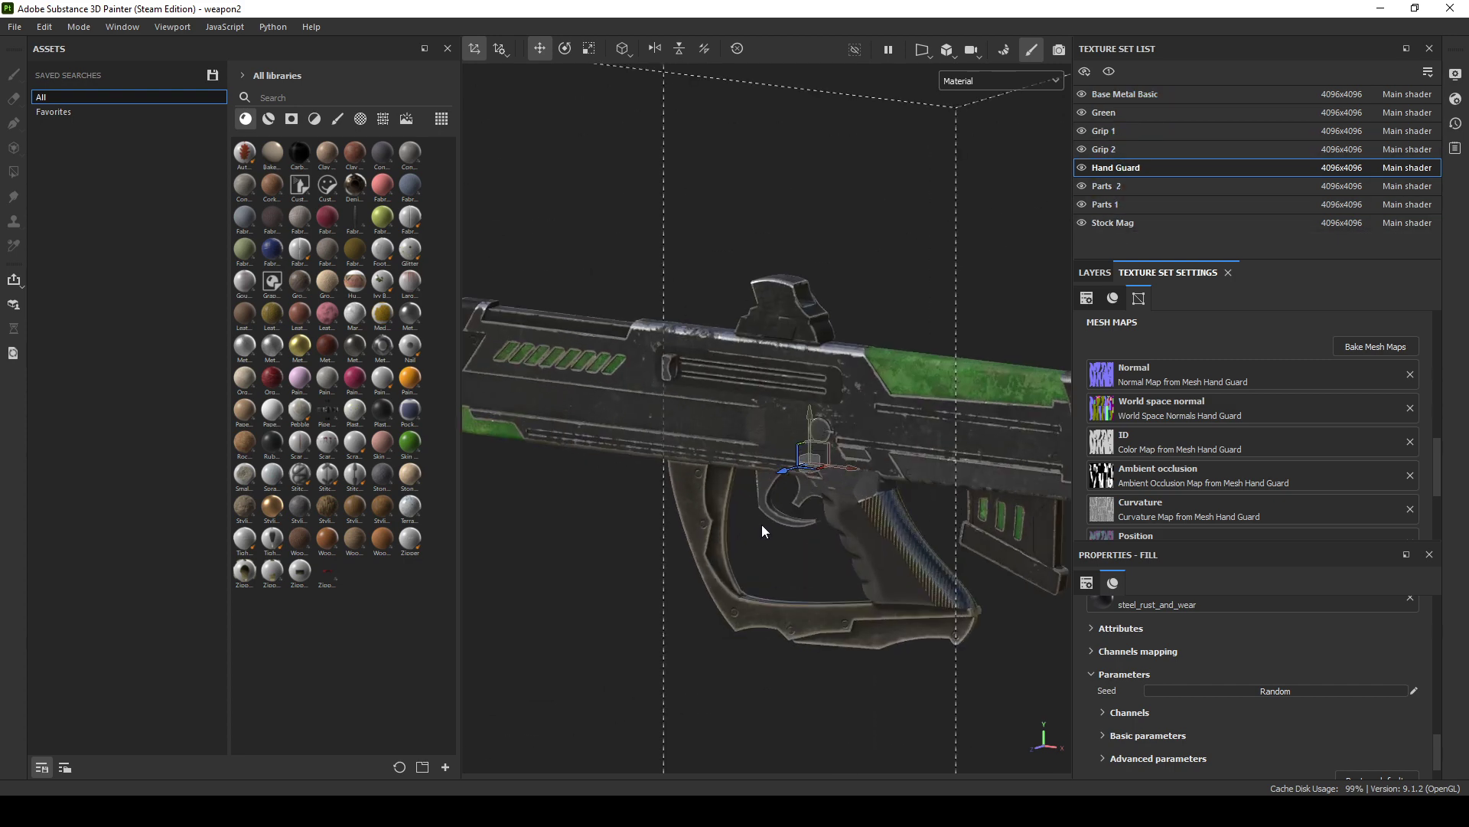
Enter Bake Mesh Maps mode and check Stock Mag's resolution choices without changing them
{"action": "left_click", "coordinate": [1365, 347]}
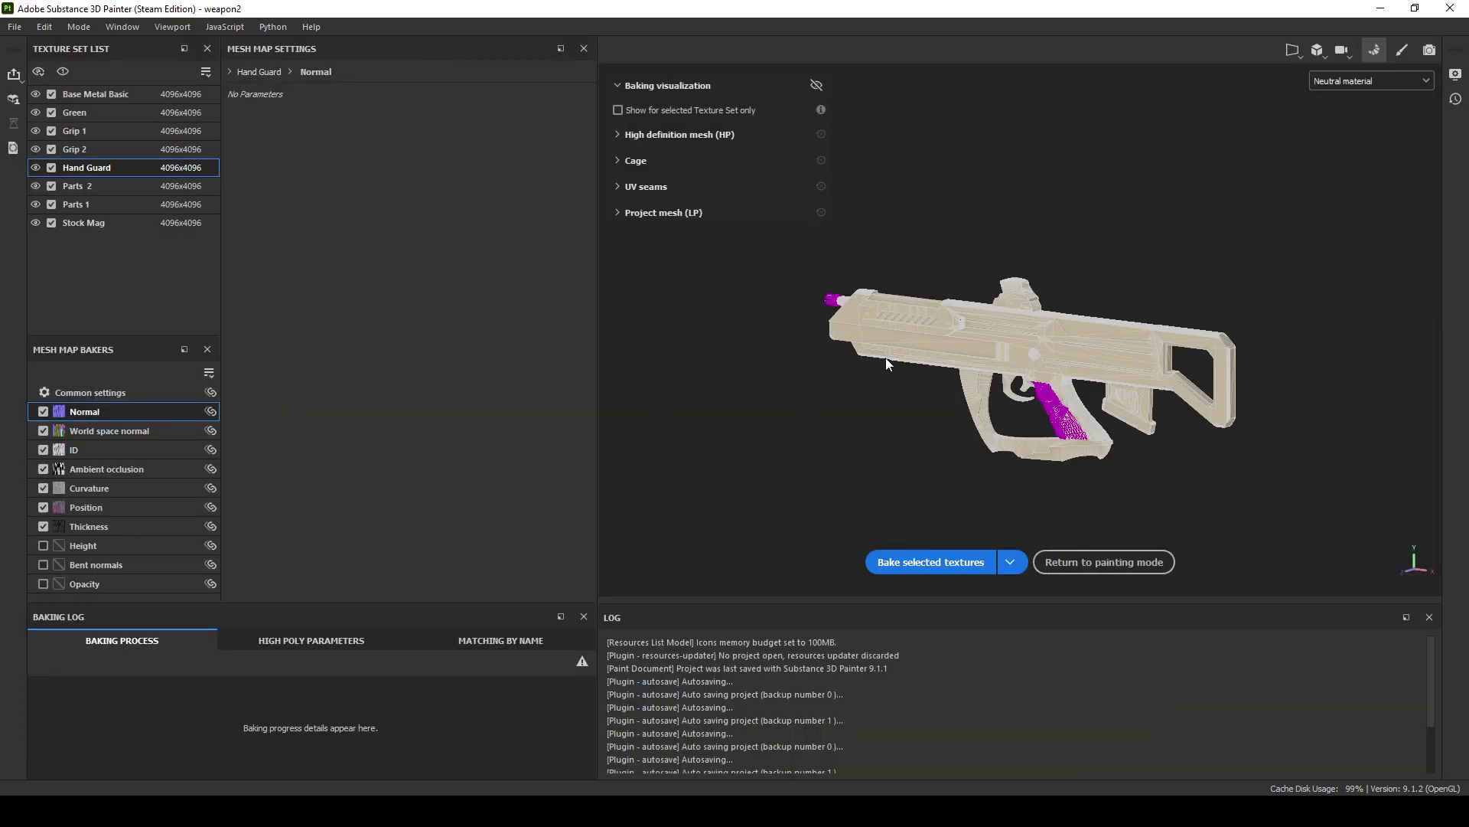
{"action": "left_click", "coordinate": [133, 222]}
{"action": "left_click", "coordinate": [172, 94]}
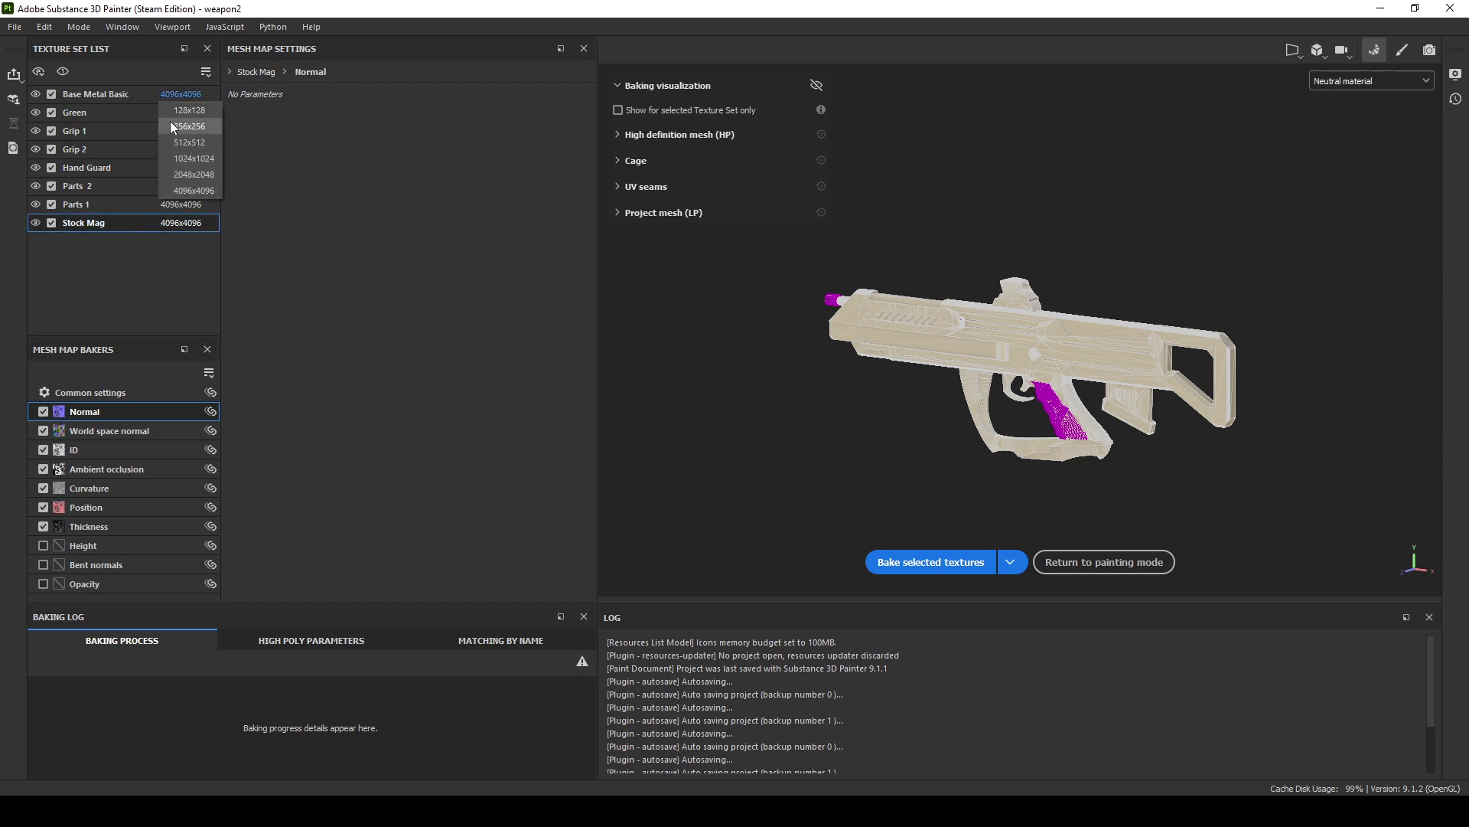
{"action": "left_click", "coordinate": [130, 268]}
Review the Parts 1, Green, Grip 1 and Grip 2 bakers, ending on Hand Guard's 64-ray ambient occlusion
{"action": "left_click", "coordinate": [130, 205]}
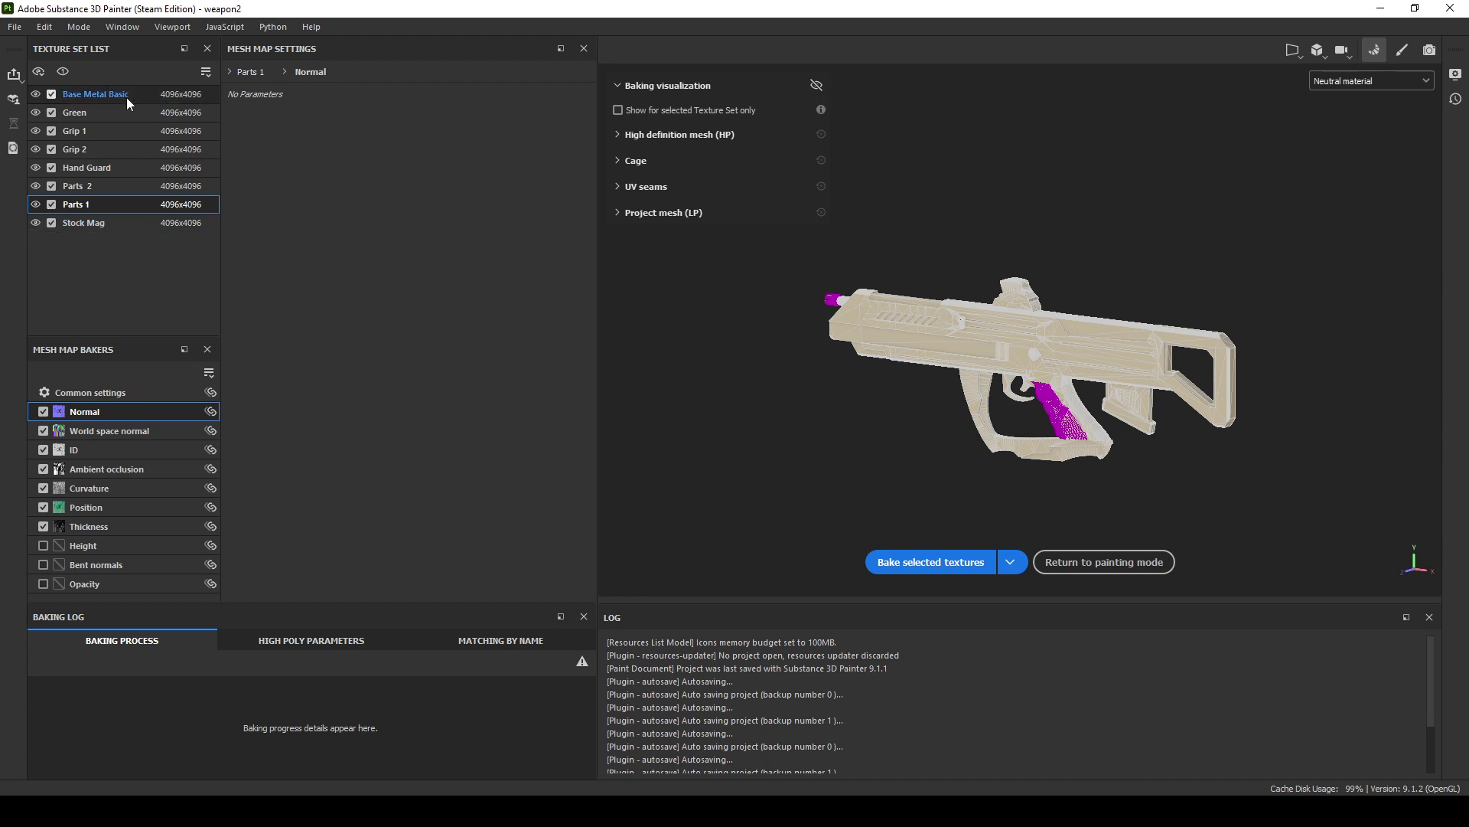
{"action": "left_click", "coordinate": [114, 430]}
{"action": "left_click", "coordinate": [112, 468]}
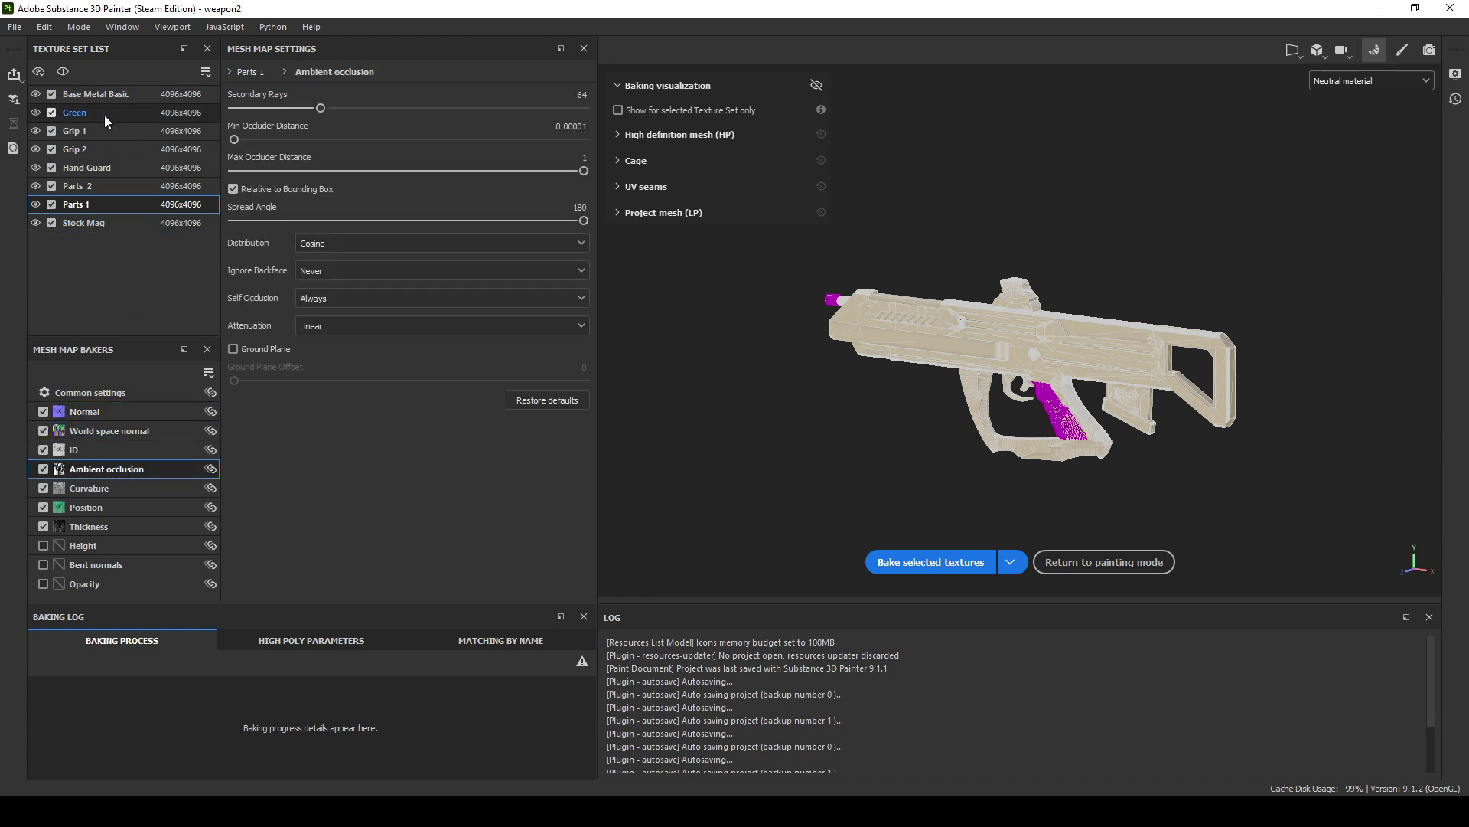
{"action": "left_click", "coordinate": [105, 111]}
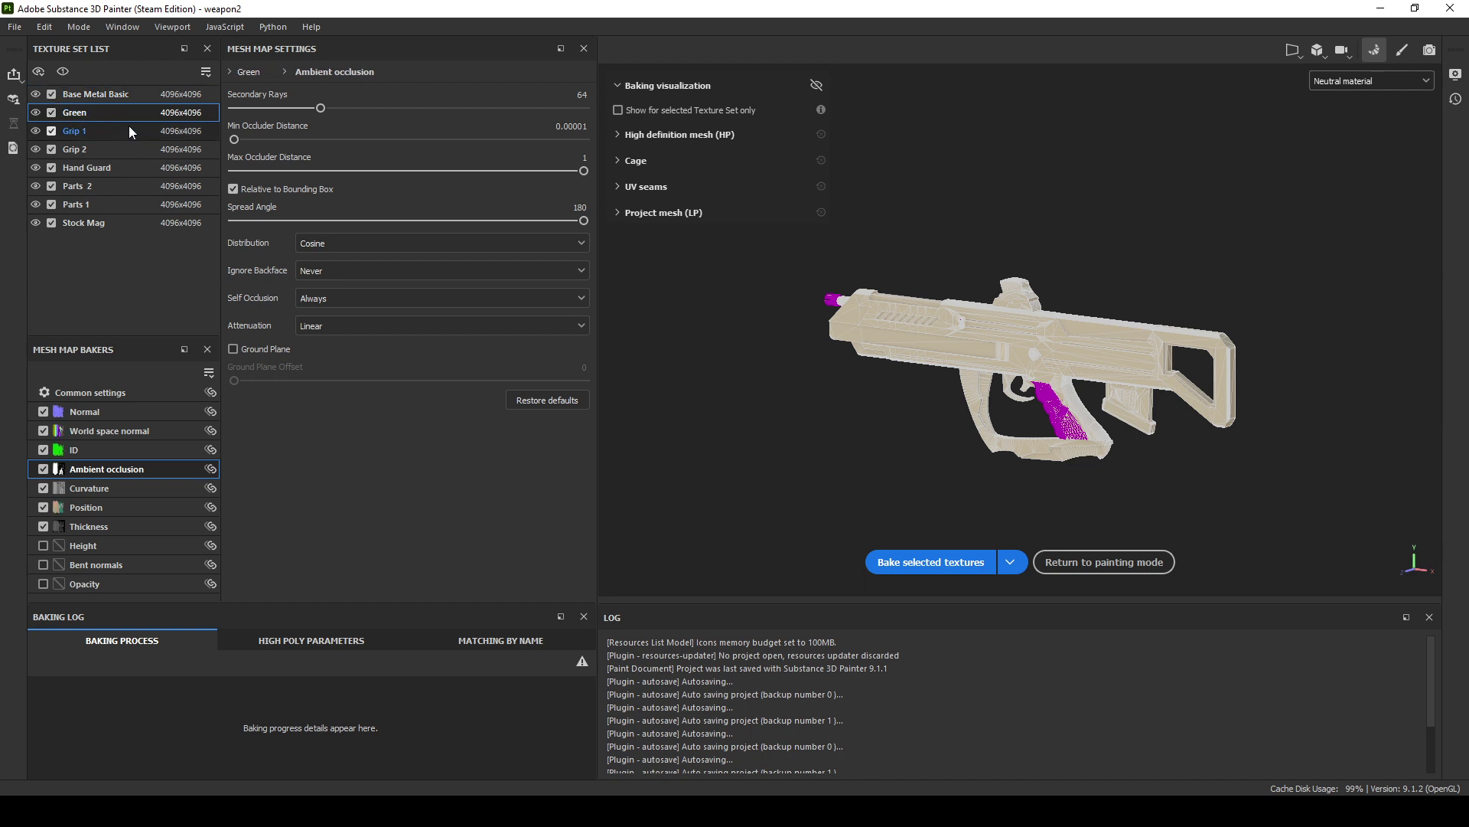
{"action": "left_click", "coordinate": [130, 129]}
{"action": "left_click", "coordinate": [104, 147]}
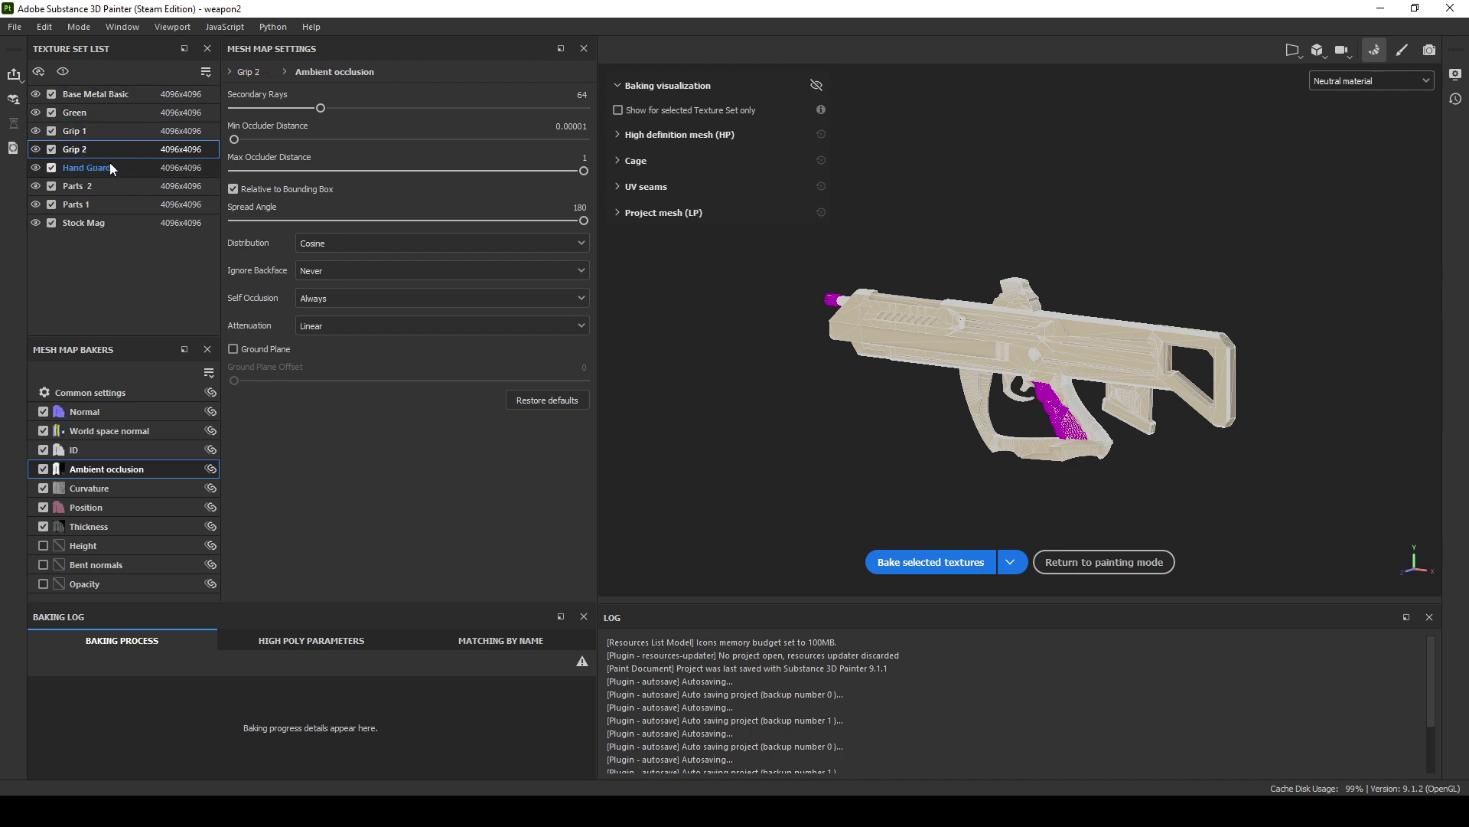
{"action": "left_click", "coordinate": [108, 162]}
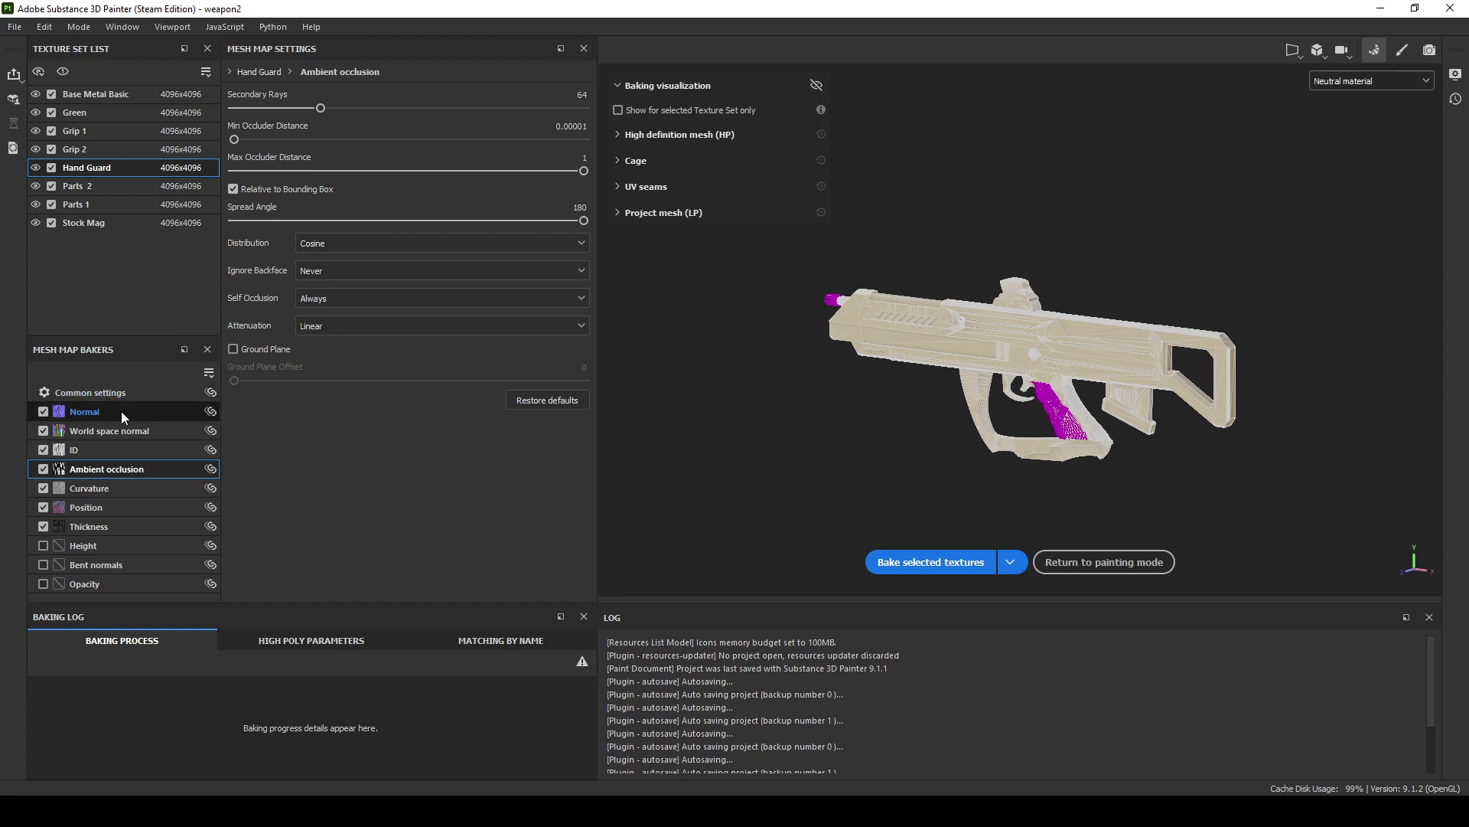
Check the common bake settings, keeping the output size at 2048
{"action": "left_click", "coordinate": [91, 391]}
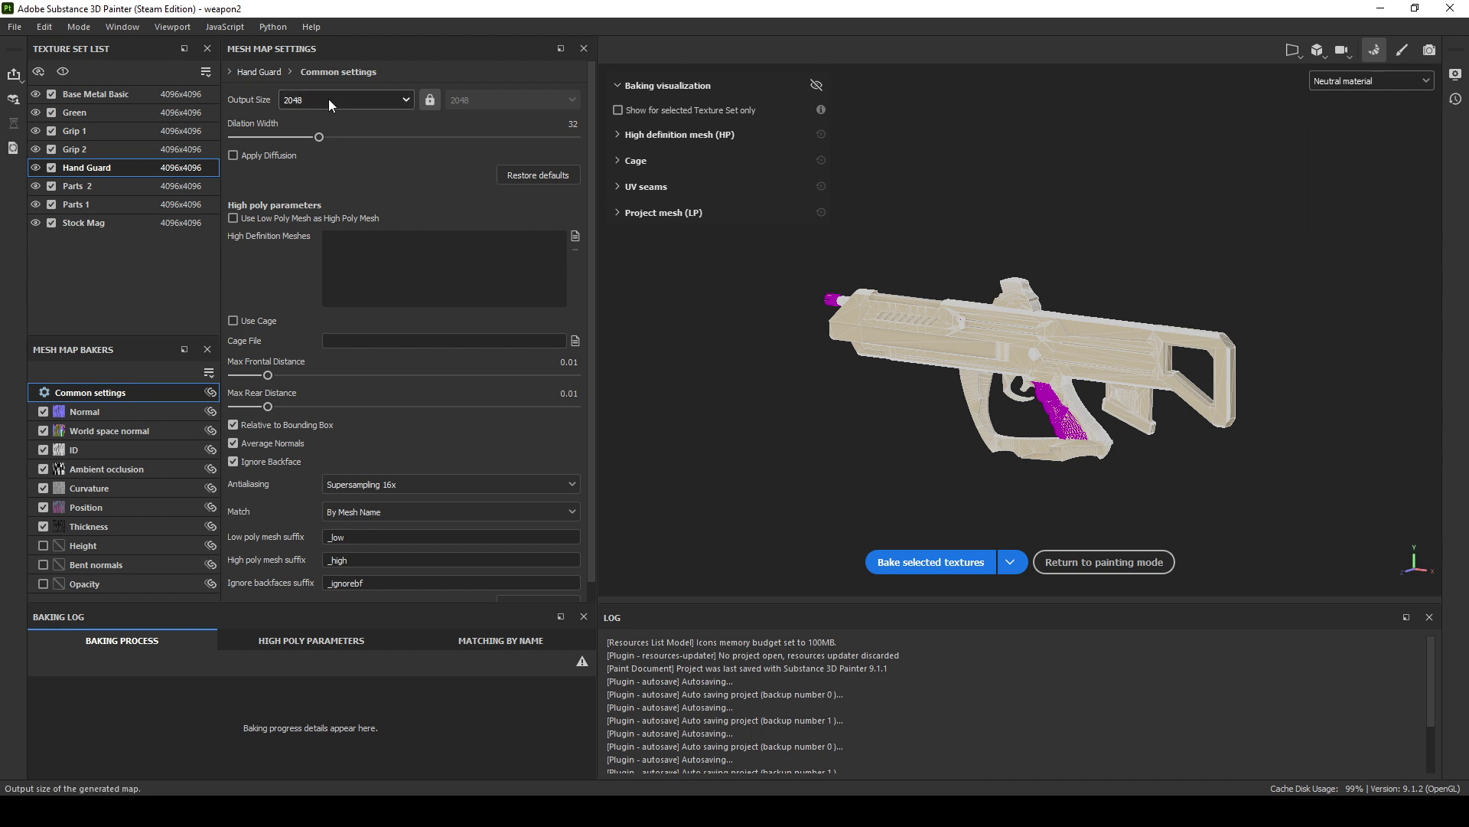
{"action": "left_click", "coordinate": [337, 102]}
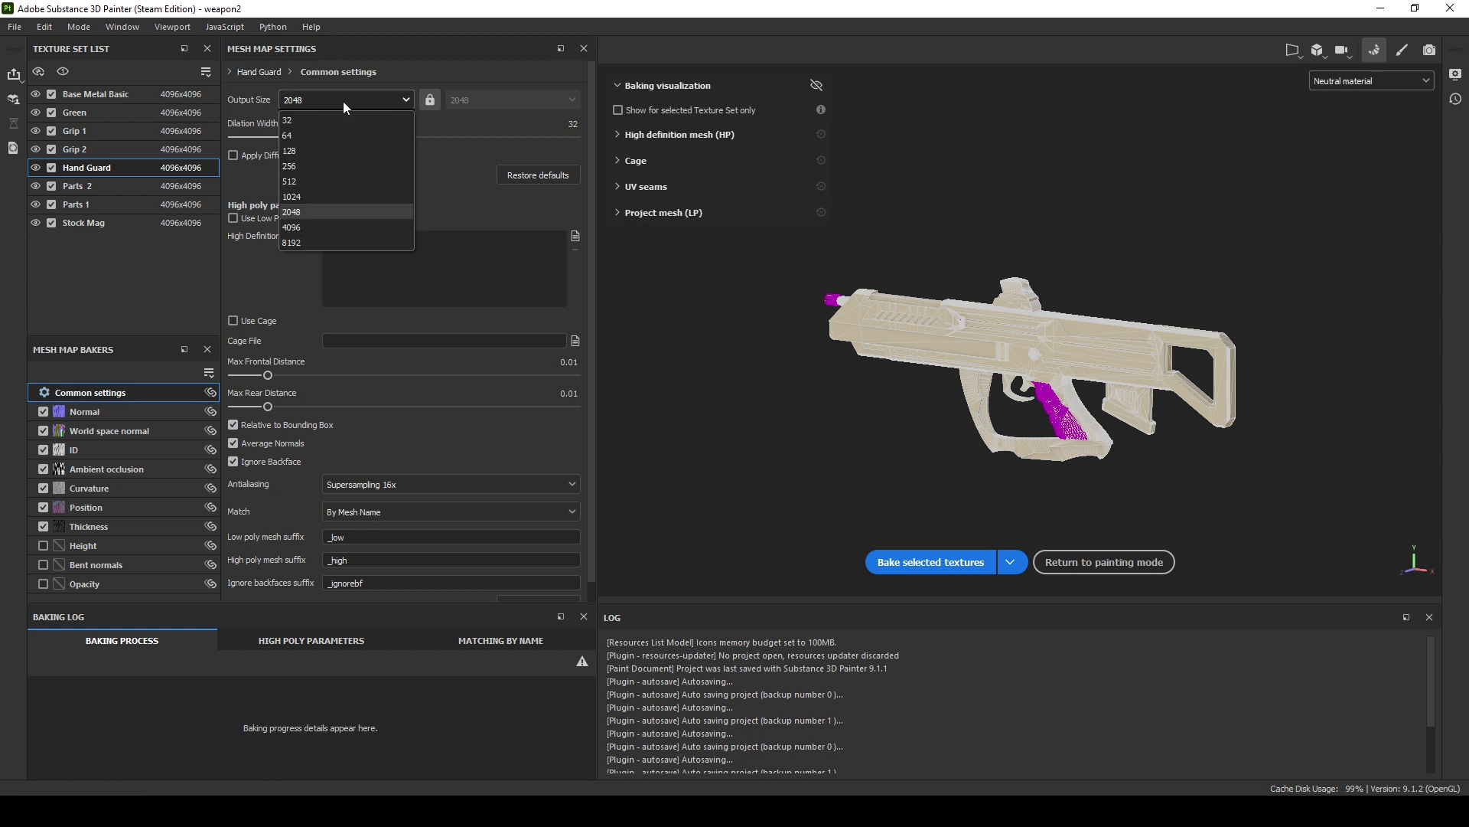
{"action": "left_click", "coordinate": [149, 167]}
{"action": "left_click", "coordinate": [131, 113]}
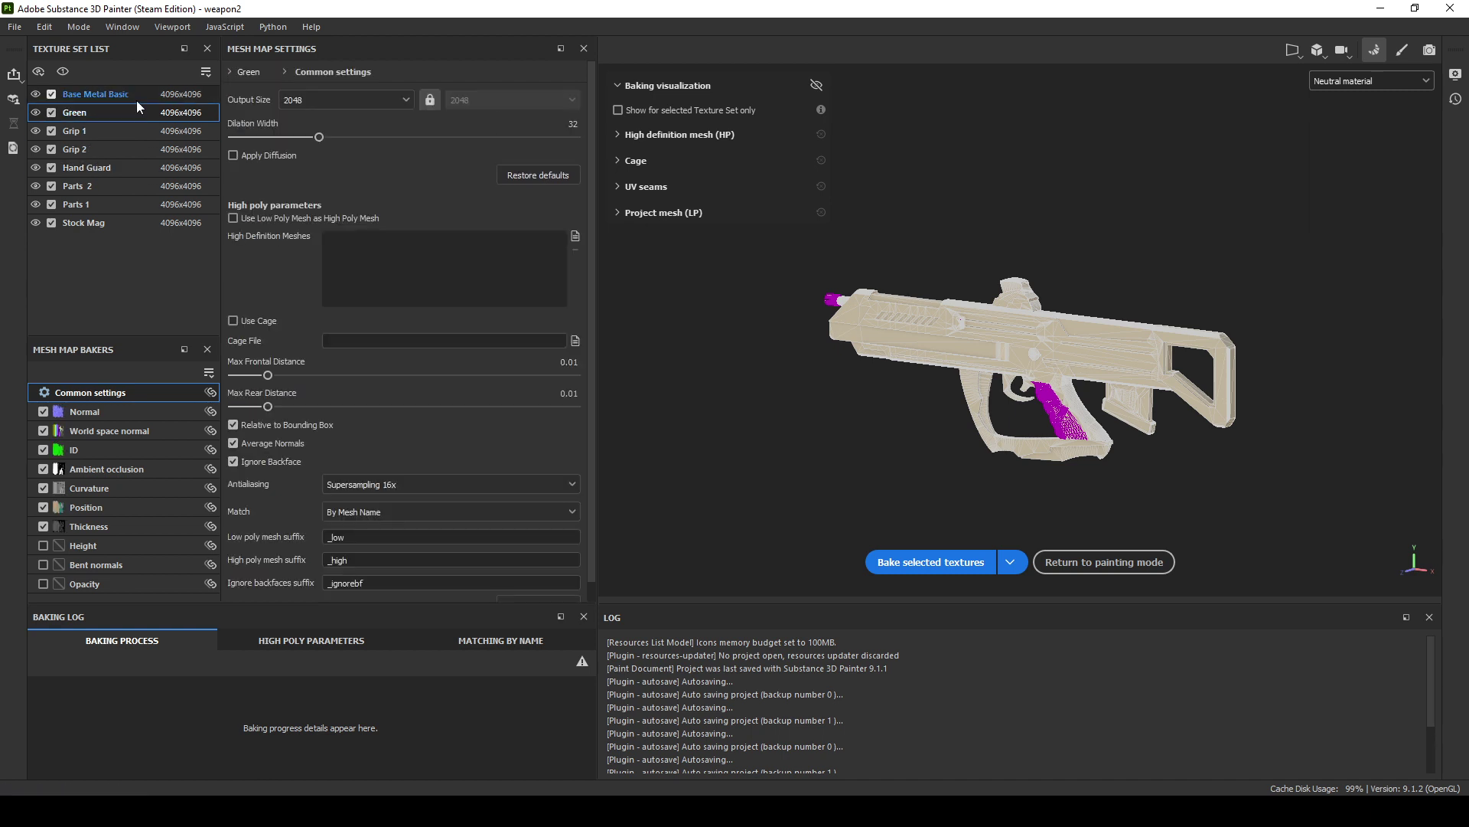
Review Stock Mag's Curvature (256 rays, 0.003 radius) and Thickness bakers
{"action": "left_click", "coordinate": [121, 228]}
{"action": "left_click", "coordinate": [117, 494]}
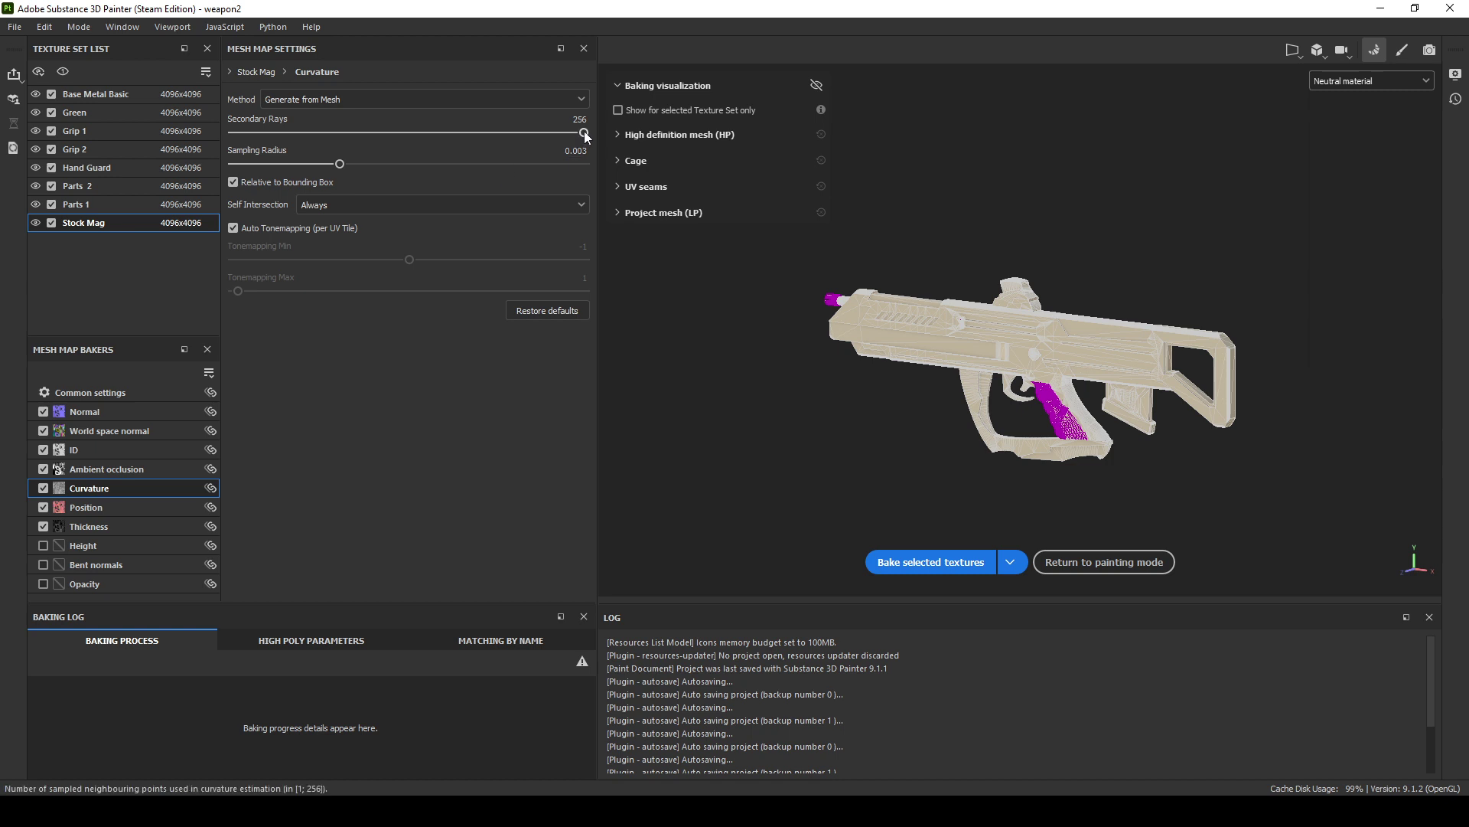
{"action": "left_click", "coordinate": [110, 528]}
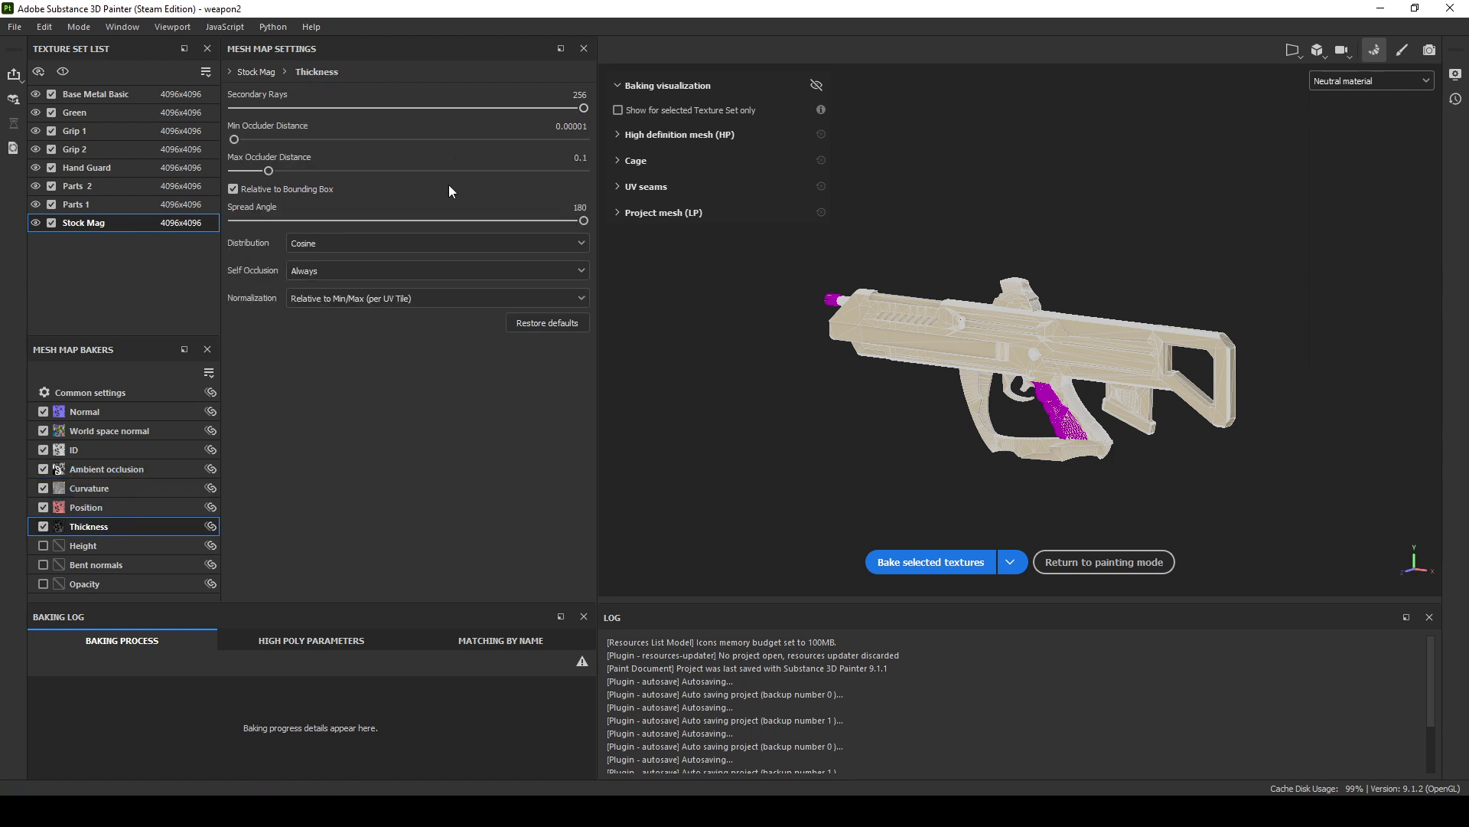
{"action": "left_click", "coordinate": [107, 488]}
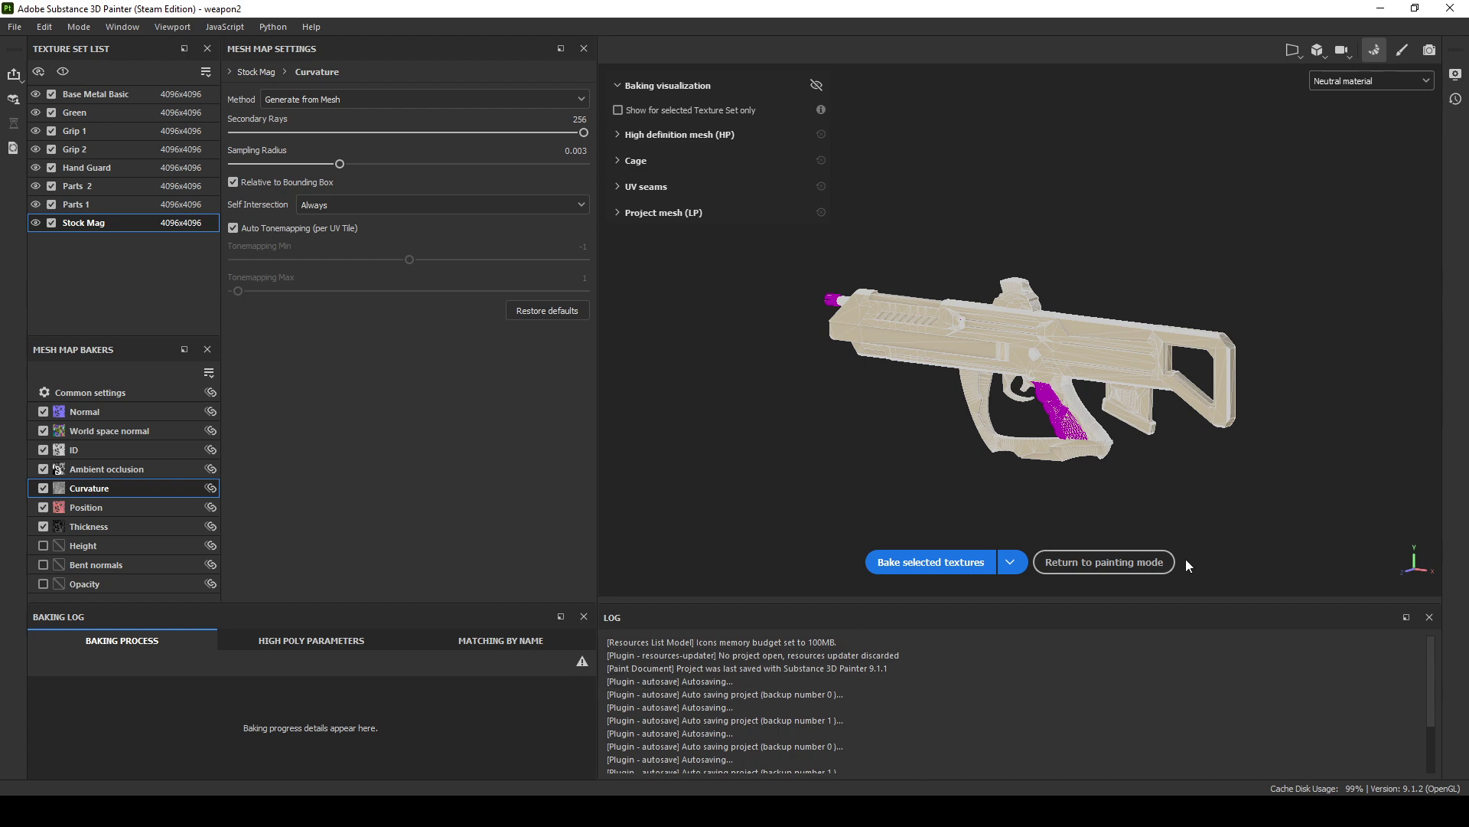
Return to painting mode and show the Stock Mag layer stack
{"action": "left_click", "coordinate": [1148, 565]}
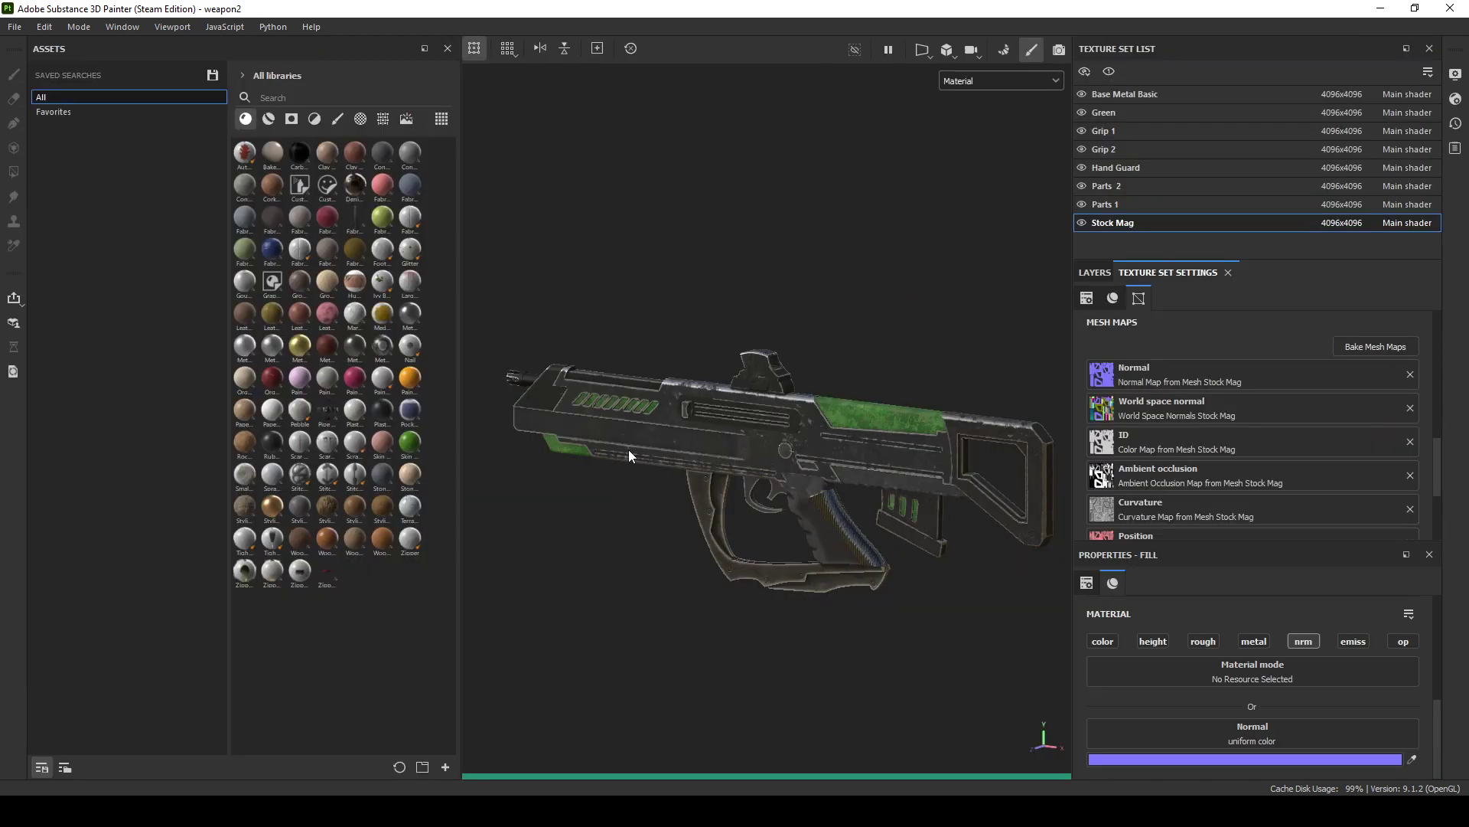
{"action": "scroll", "coordinate": [693, 467], "scroll_direction": "up", "scroll_amount": 2}
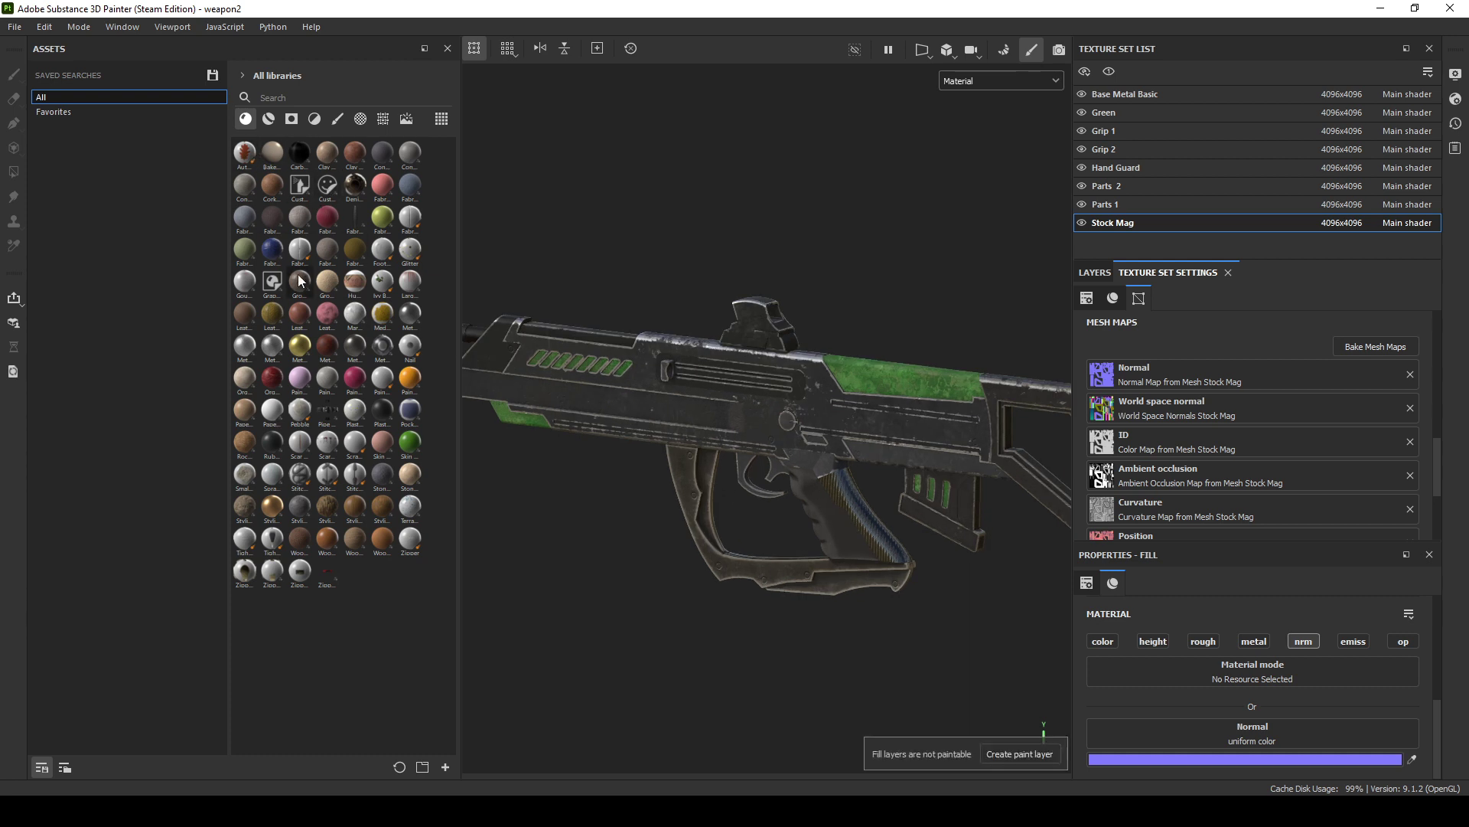
{"action": "scroll", "coordinate": [1146, 456], "scroll_direction": "up", "scroll_amount": 3}
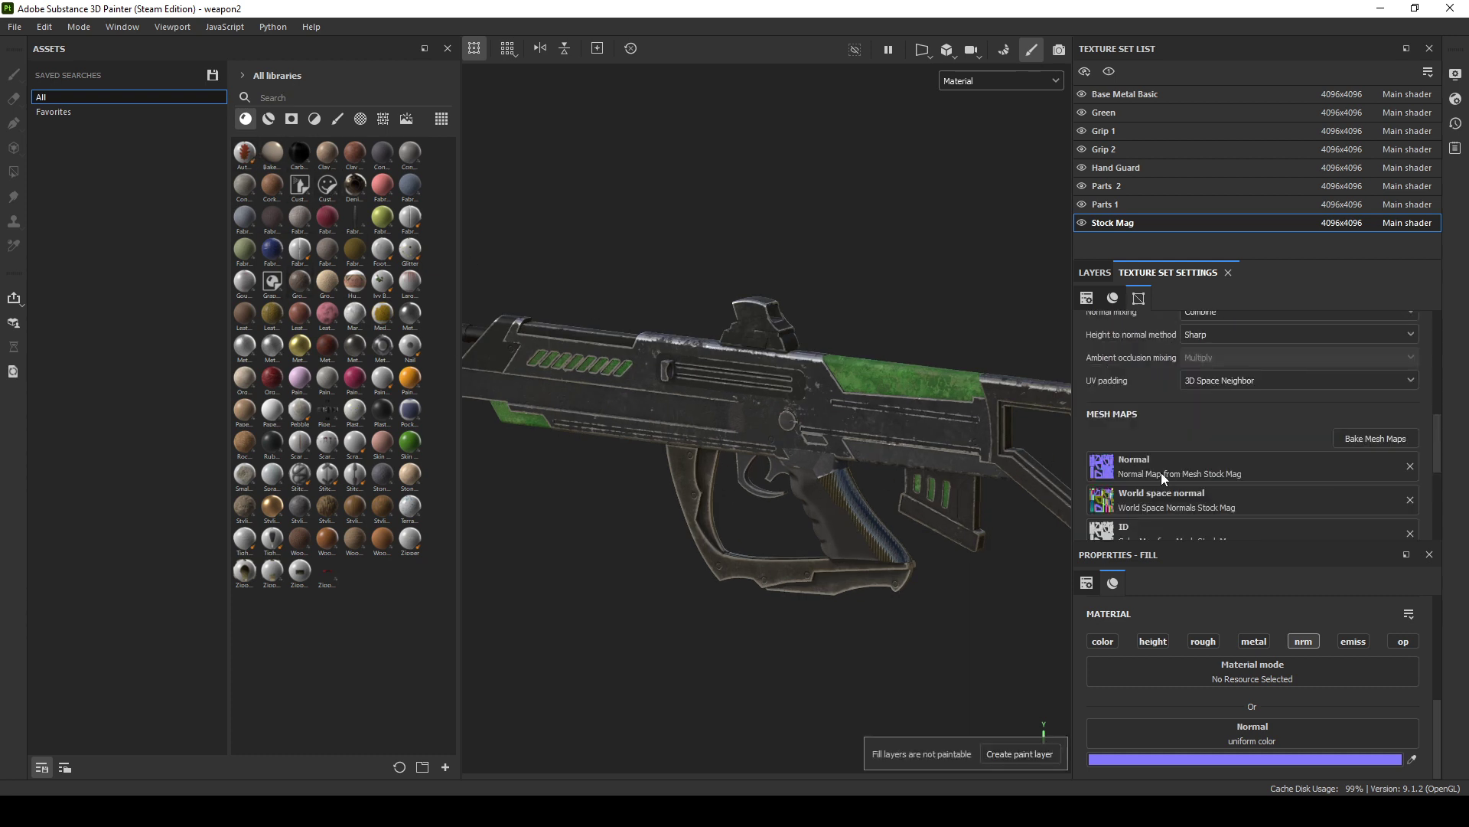
{"action": "left_click", "coordinate": [1094, 272]}
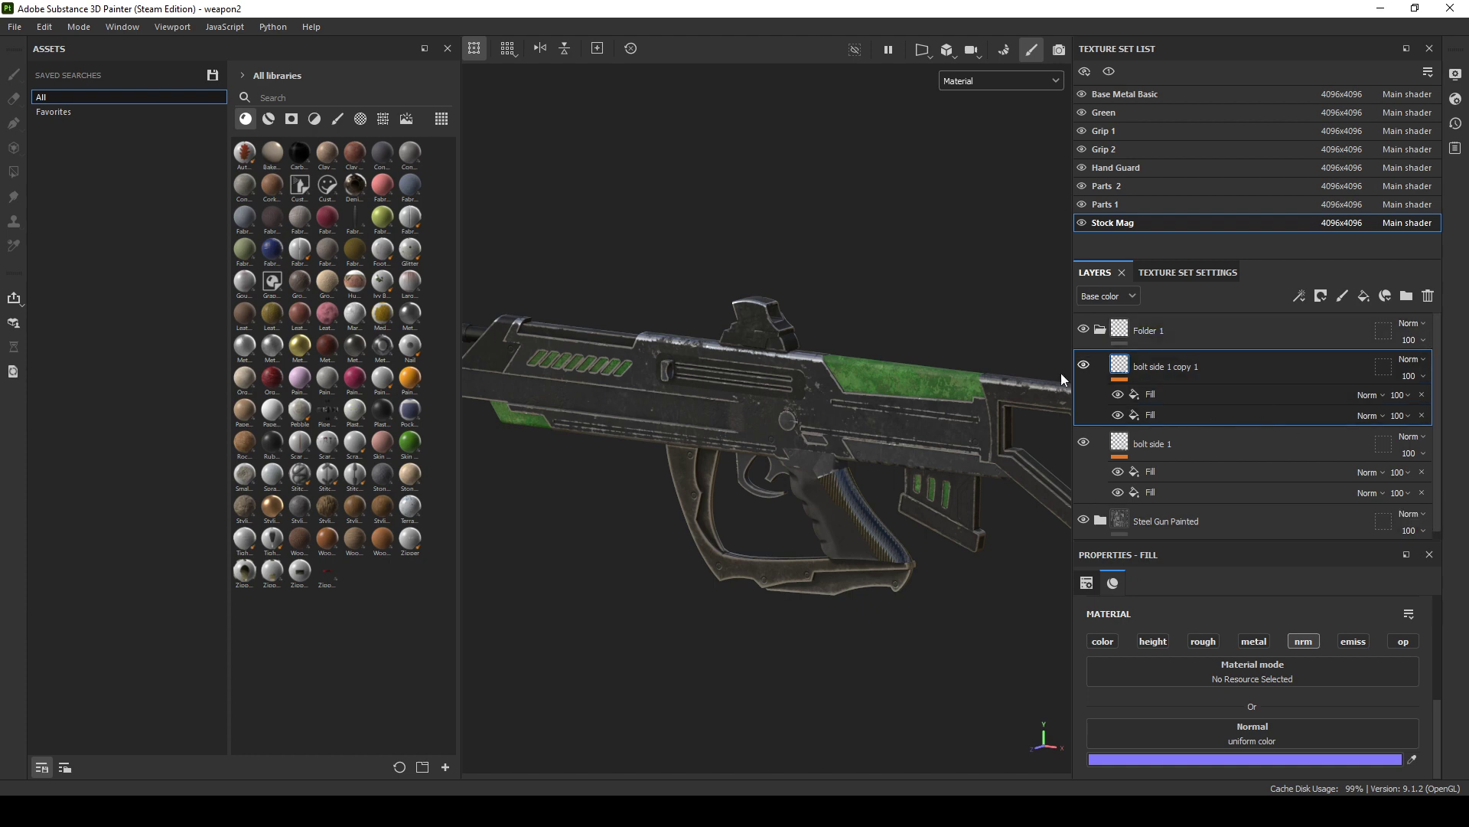
Orbit the viewport to frame the whole receiver and grip
{"action": "scroll", "coordinate": [759, 595], "scroll_direction": "up", "scroll_amount": 5}
{"action": "scroll", "coordinate": [774, 591], "scroll_direction": "down", "scroll_amount": 5}
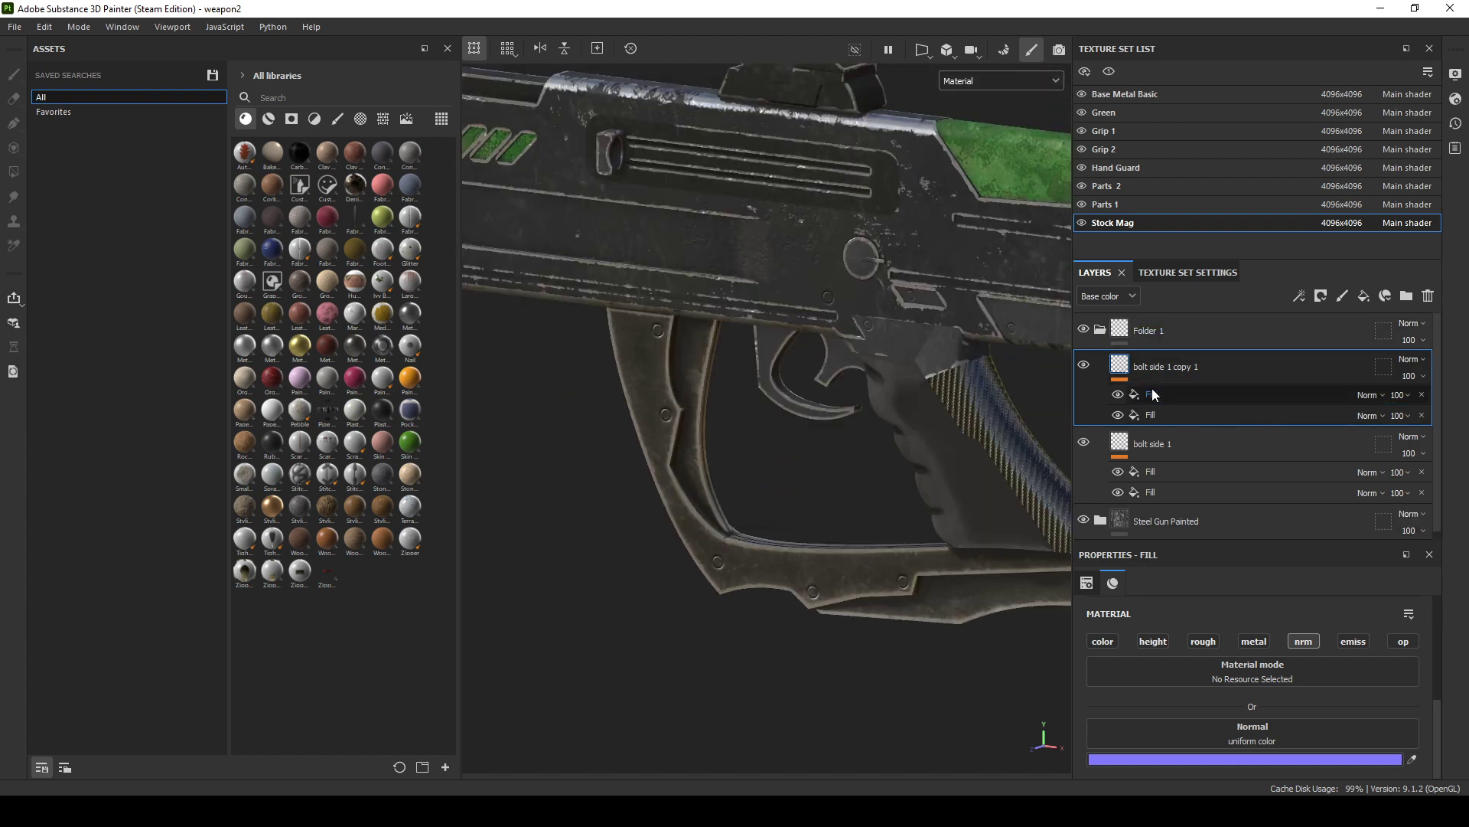
{"action": "right_click_drag", "start_coordinate": [757, 549], "coordinate": [780, 547], "text": "shift"}
{"action": "left_click_drag", "start_coordinate": [780, 548], "coordinate": [614, 588], "text": "alt"}
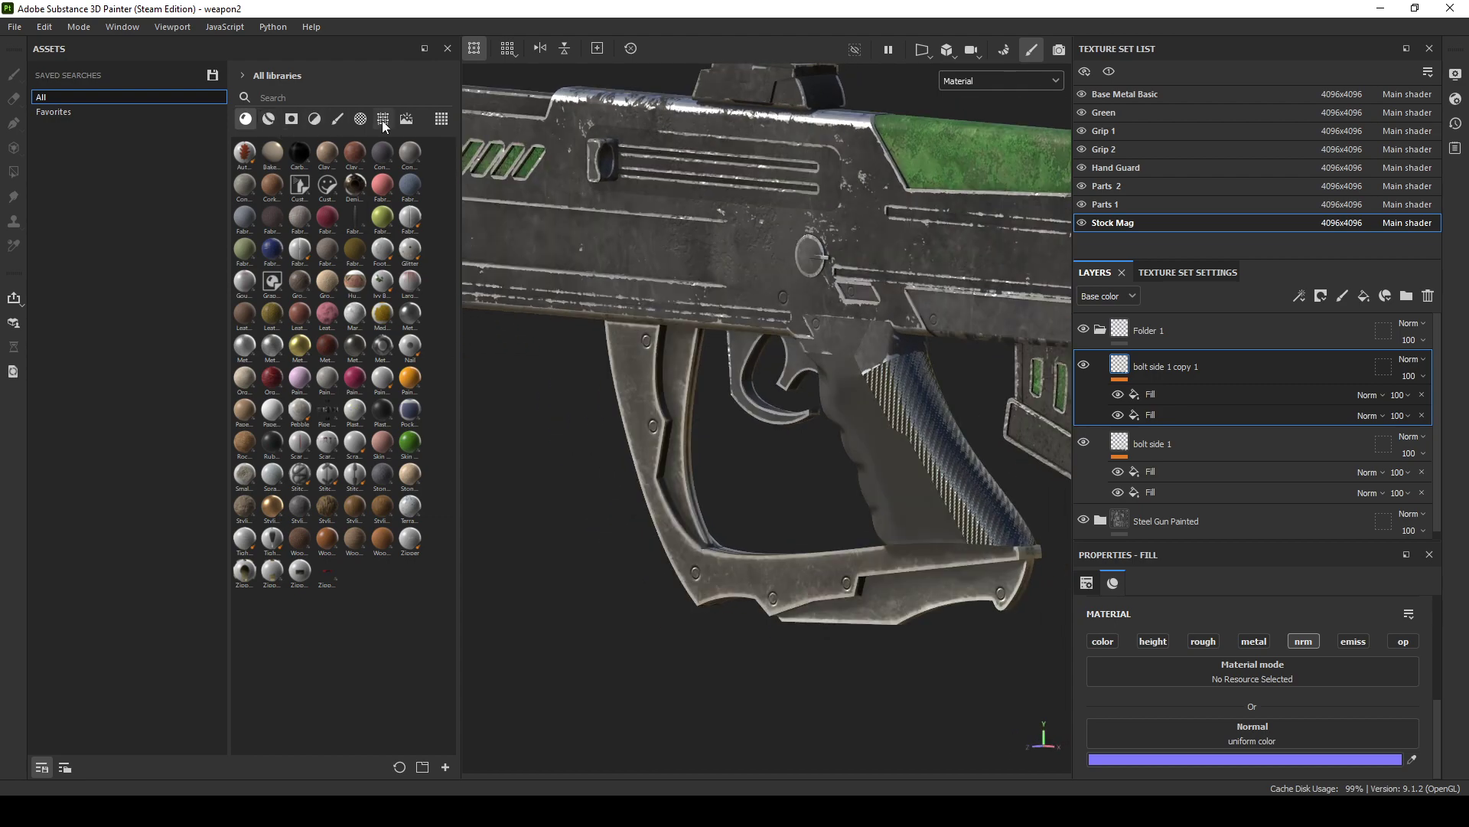
{"action": "left_click_drag", "start_coordinate": [736, 571], "coordinate": [754, 595], "text": "alt"}
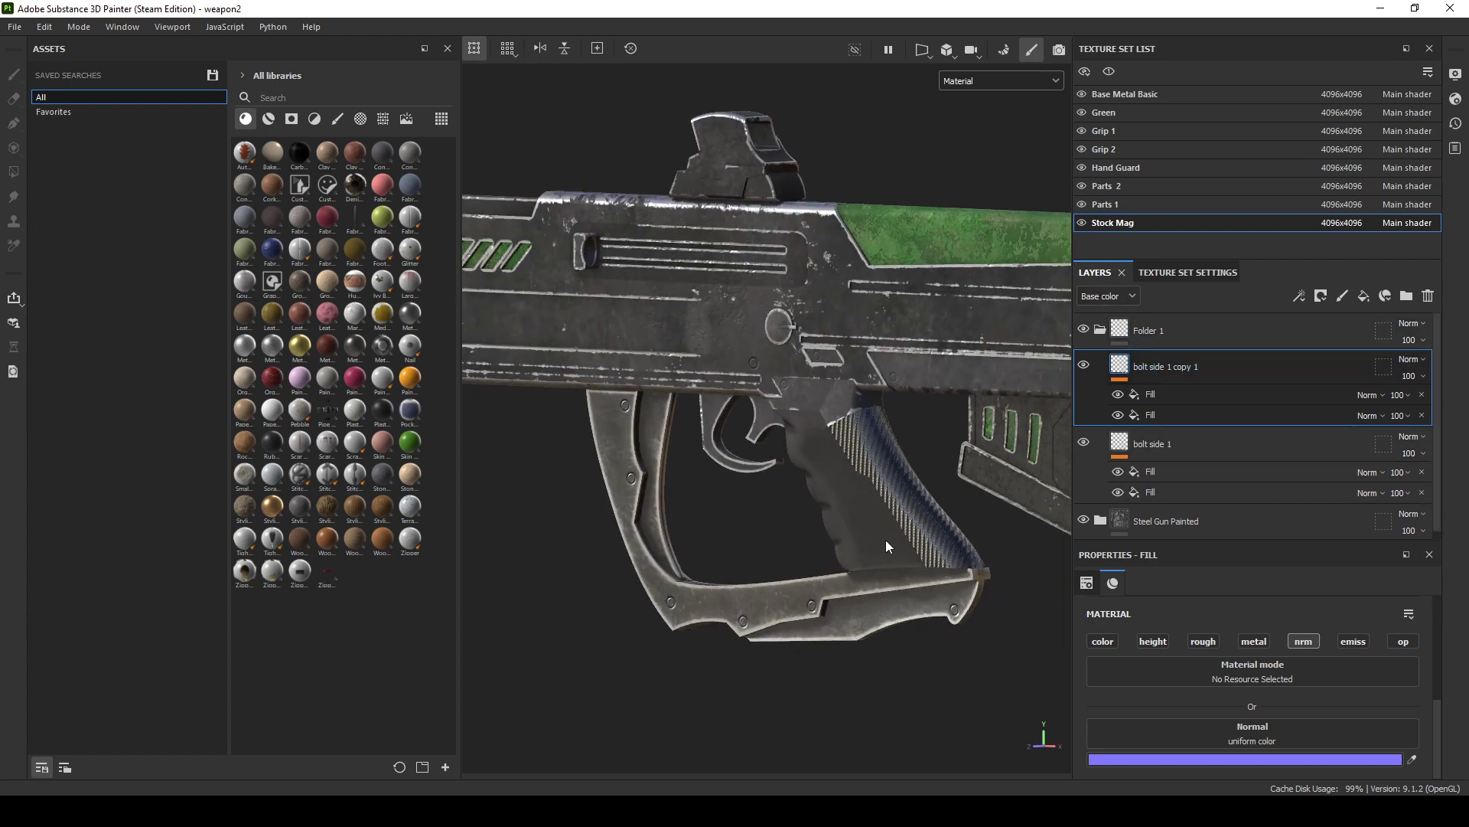
{"action": "scroll", "coordinate": [1186, 520], "scroll_direction": "down", "scroll_amount": 1}
Expand Steel Gun Painted and display the Scratches layer's Tri-planar fill settings
{"action": "left_click", "coordinate": [1188, 525]}
{"action": "left_click", "coordinate": [1100, 512]}
{"action": "scroll", "coordinate": [1188, 534], "scroll_direction": "down", "scroll_amount": 3}
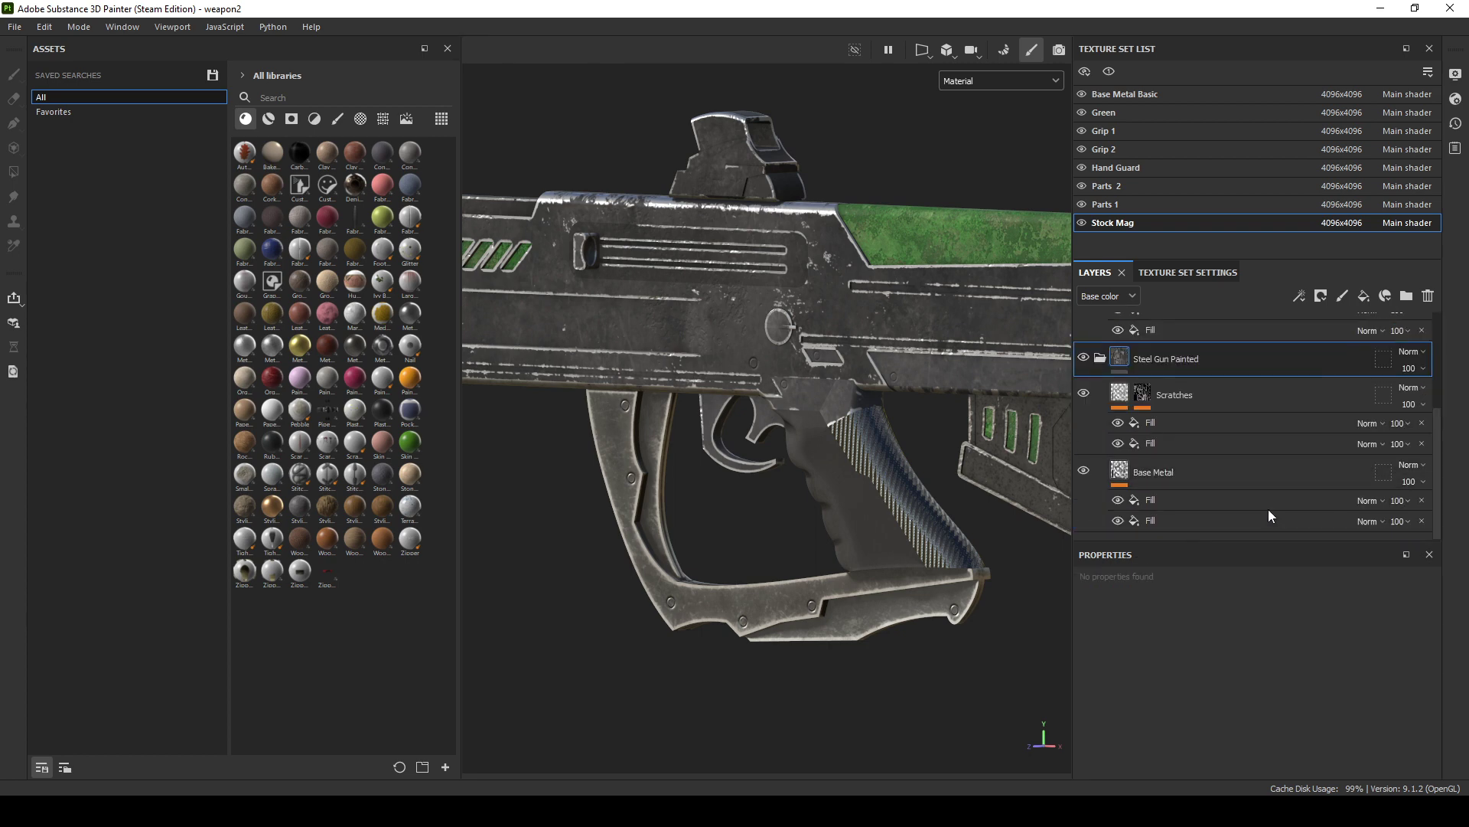
{"action": "left_click", "coordinate": [1166, 395]}
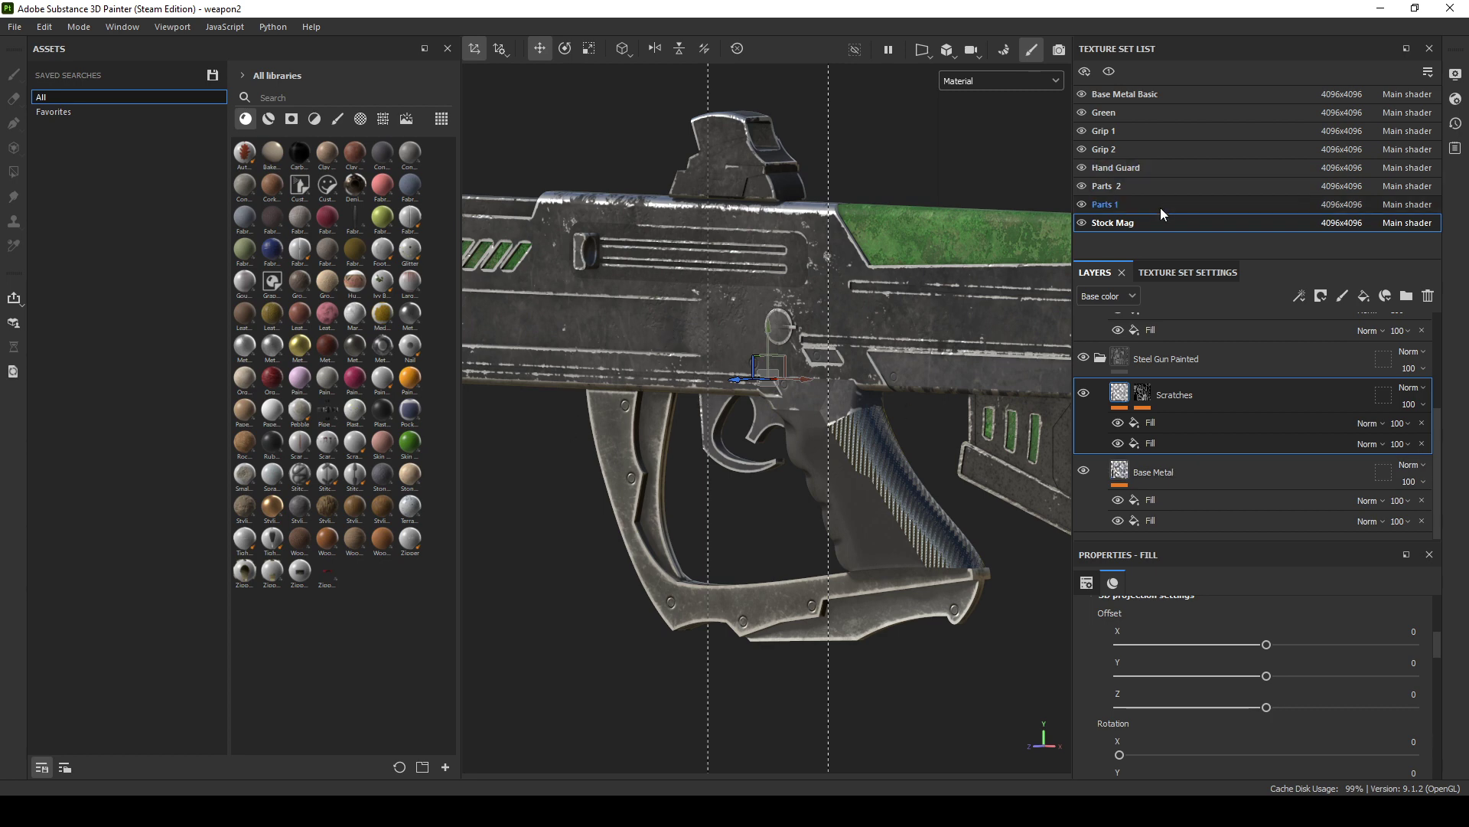
Zoom and orbit the gun to a three-quarter view of the whole body
{"action": "scroll", "coordinate": [879, 505], "scroll_direction": "up", "scroll_amount": 3}
{"action": "scroll", "coordinate": [906, 505], "scroll_direction": "down", "scroll_amount": 4}
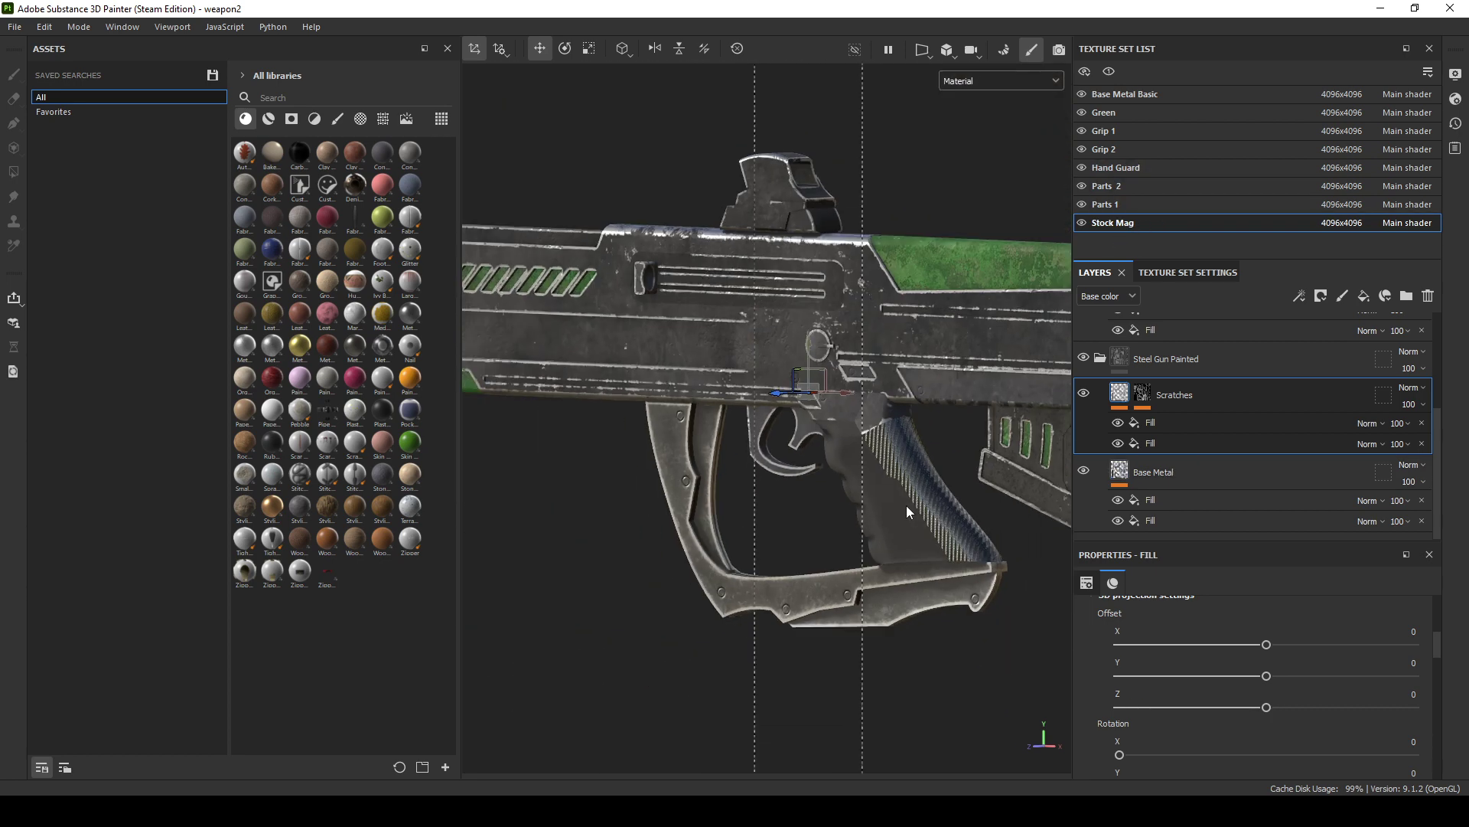
{"action": "scroll", "coordinate": [906, 505], "scroll_direction": "down", "scroll_amount": 4}
{"action": "middle_click_drag", "start_coordinate": [957, 499], "coordinate": [844, 496]}
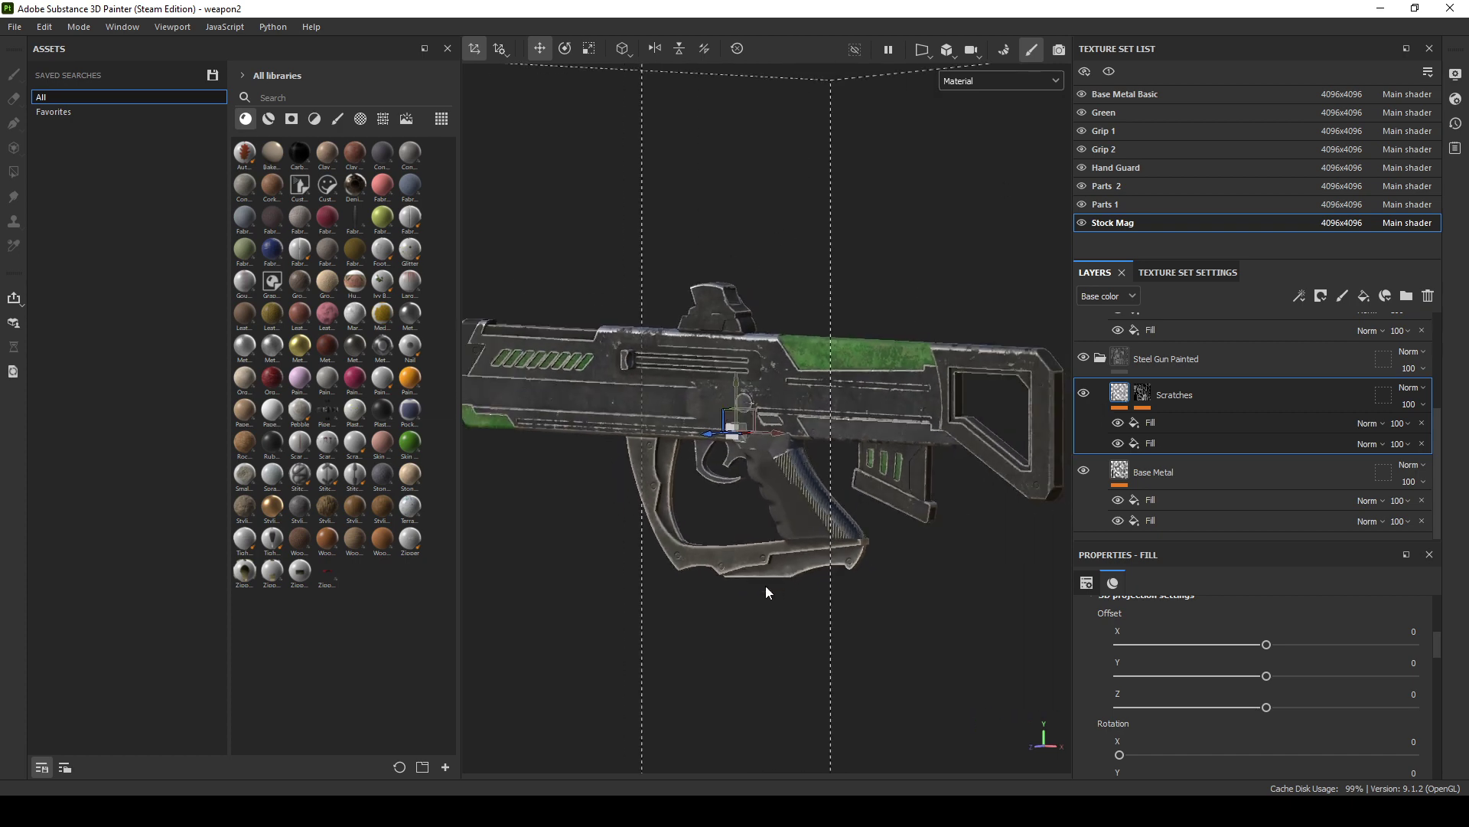
{"action": "left_click_drag", "start_coordinate": [768, 577], "coordinate": [746, 611], "text": "alt"}
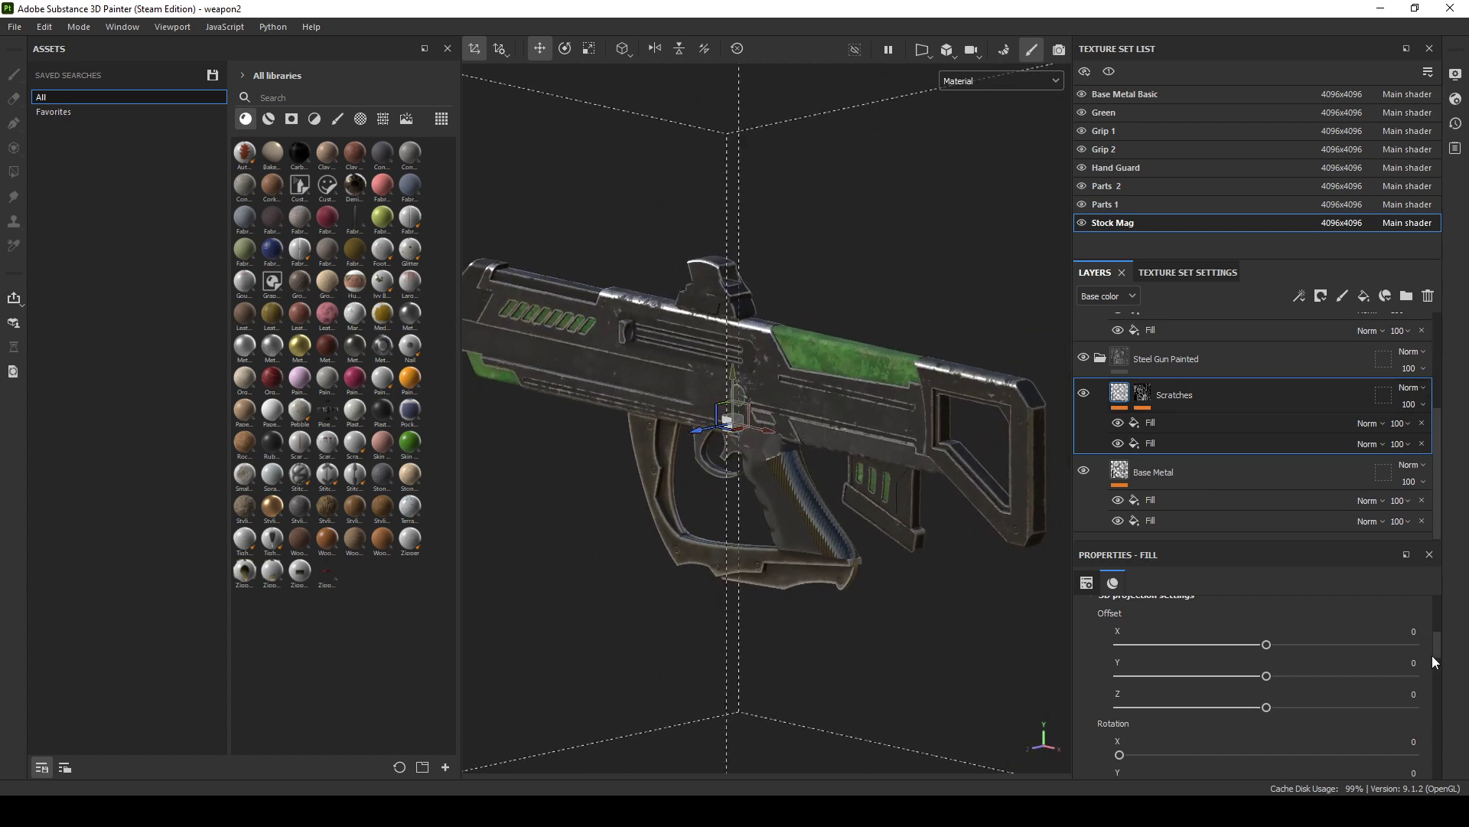
{"action": "left_click_drag", "start_coordinate": [1434, 656], "coordinate": [1440, 600]}
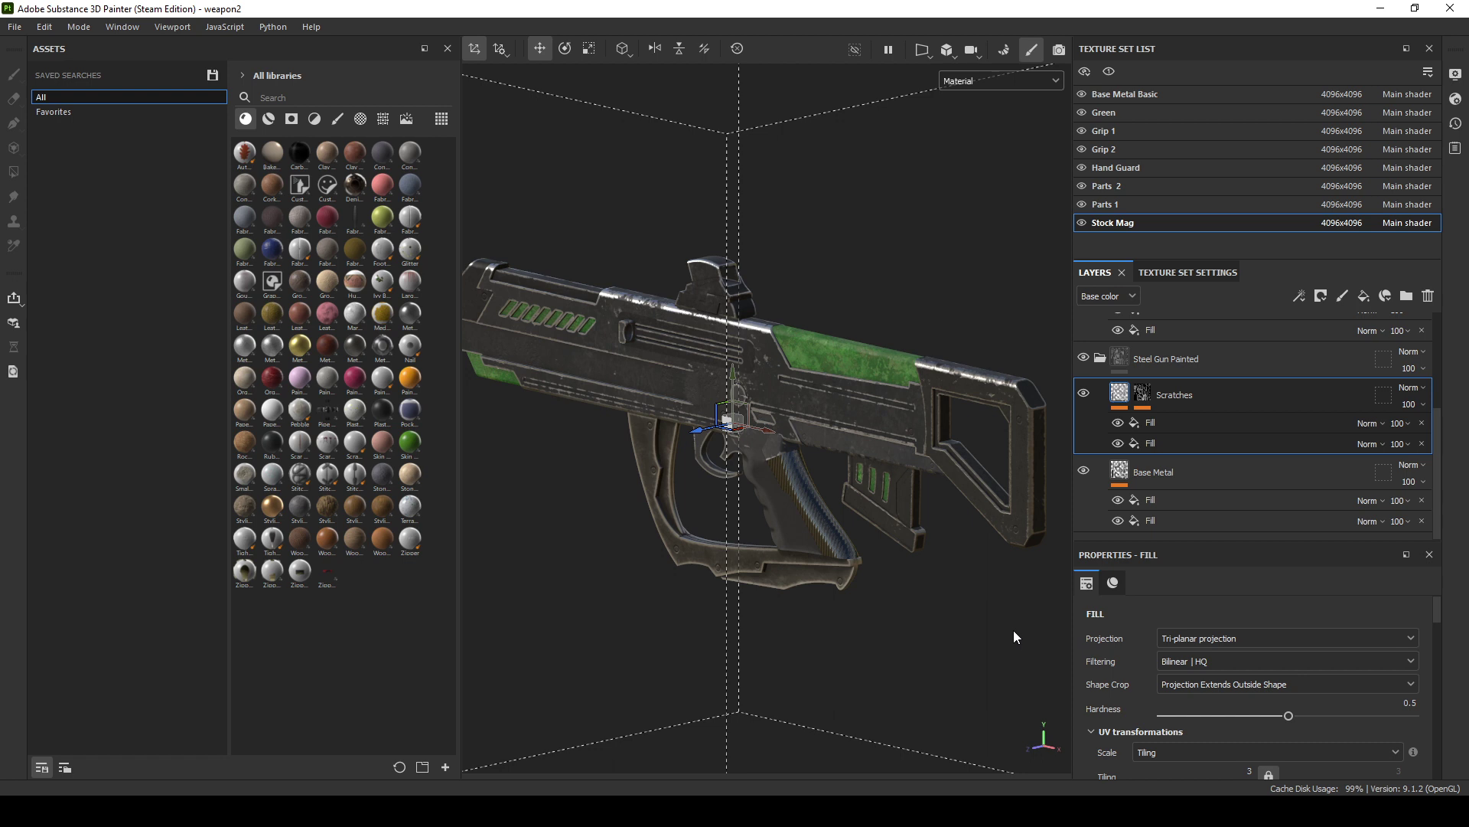
{"action": "scroll", "coordinate": [872, 585], "scroll_direction": "up", "scroll_amount": 3}
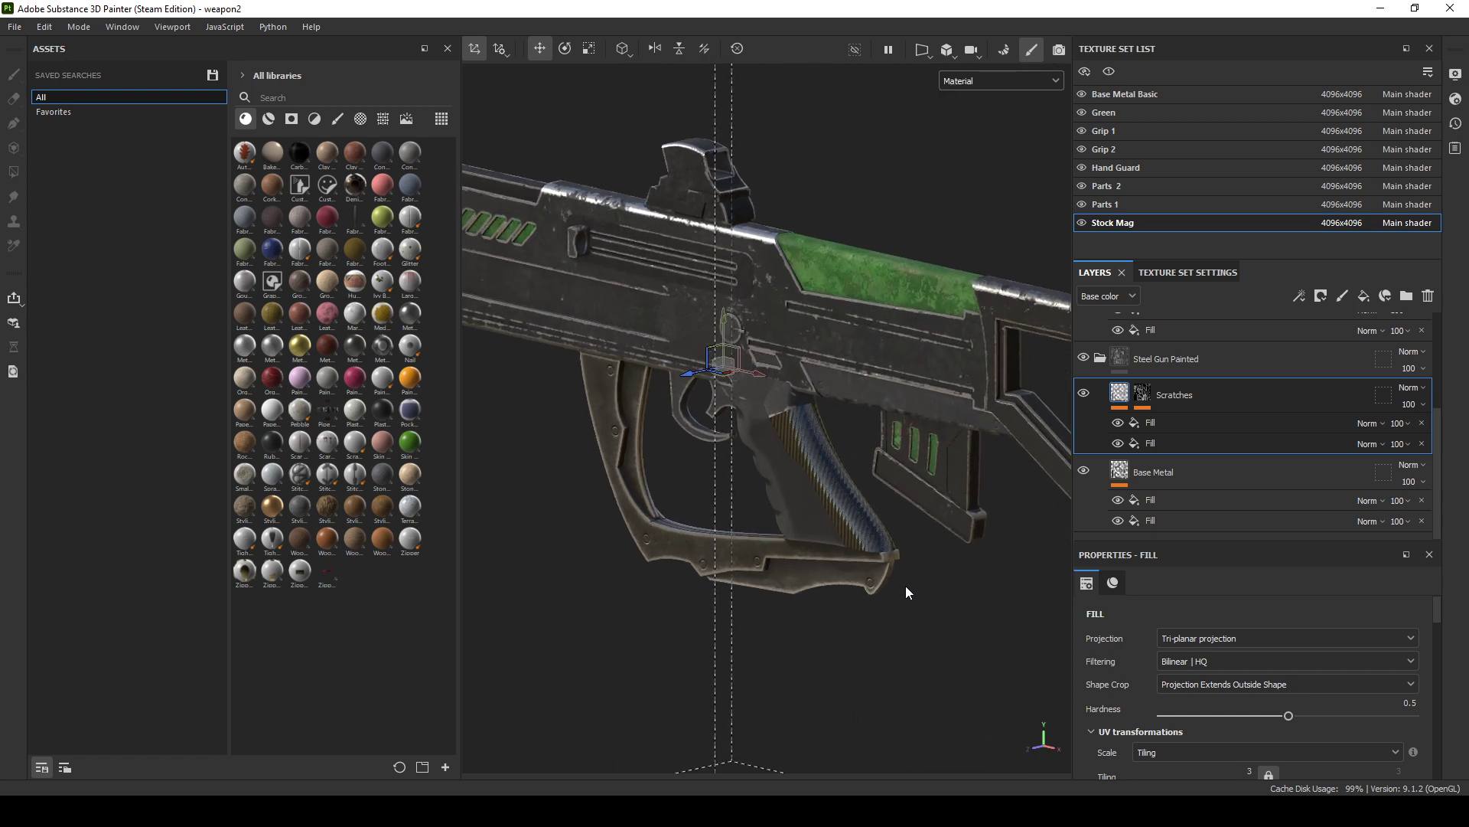
{"action": "left_click_drag", "start_coordinate": [902, 586], "coordinate": [840, 734], "text": "alt"}
{"action": "scroll", "coordinate": [770, 639], "scroll_direction": "down", "scroll_amount": 3}
{"action": "scroll", "coordinate": [759, 594], "scroll_direction": "up", "scroll_amount": 5}
{"action": "left_click_drag", "start_coordinate": [757, 419], "coordinate": [705, 489], "text": "alt"}
{"action": "scroll", "coordinate": [707, 490], "scroll_direction": "down", "scroll_amount": 10}
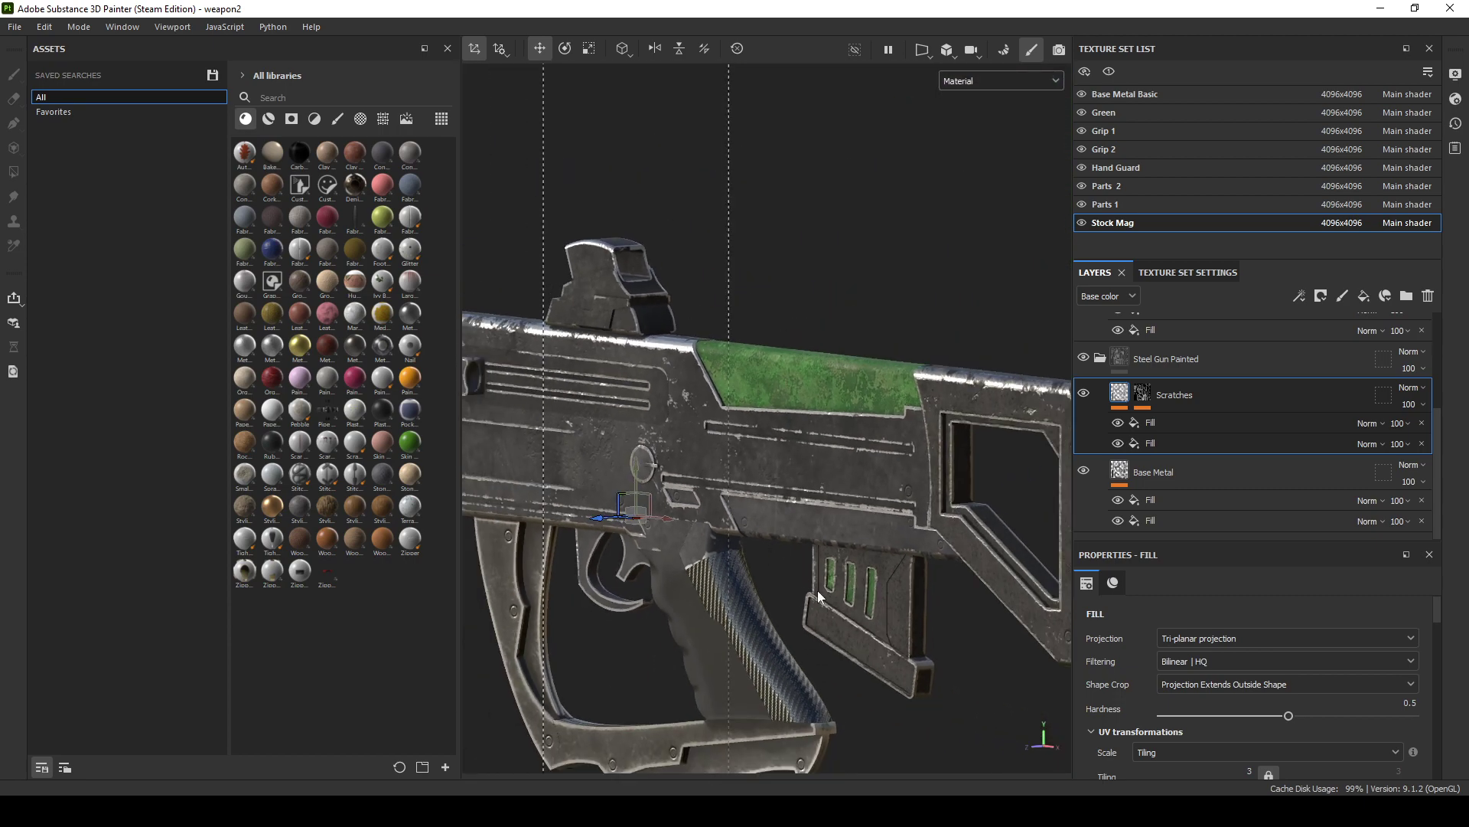
{"action": "left_click_drag", "start_coordinate": [819, 596], "coordinate": [850, 586], "text": "alt"}
{"action": "scroll", "coordinate": [848, 581], "scroll_direction": "down", "scroll_amount": 3}
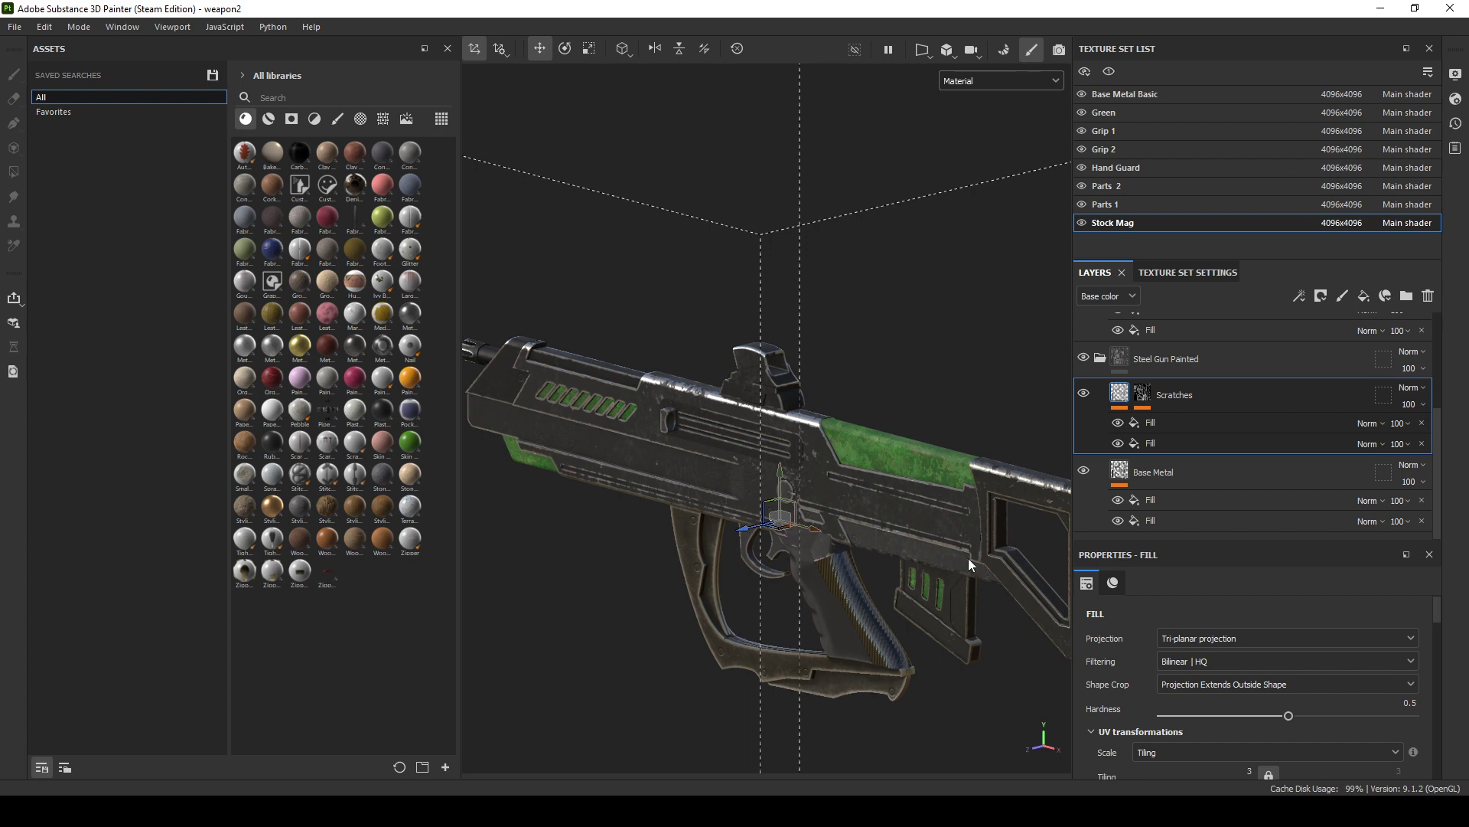
{"action": "left_click_drag", "start_coordinate": [1440, 610], "coordinate": [1443, 655]}
{"action": "scroll", "coordinate": [779, 563], "scroll_direction": "up", "scroll_amount": 6}
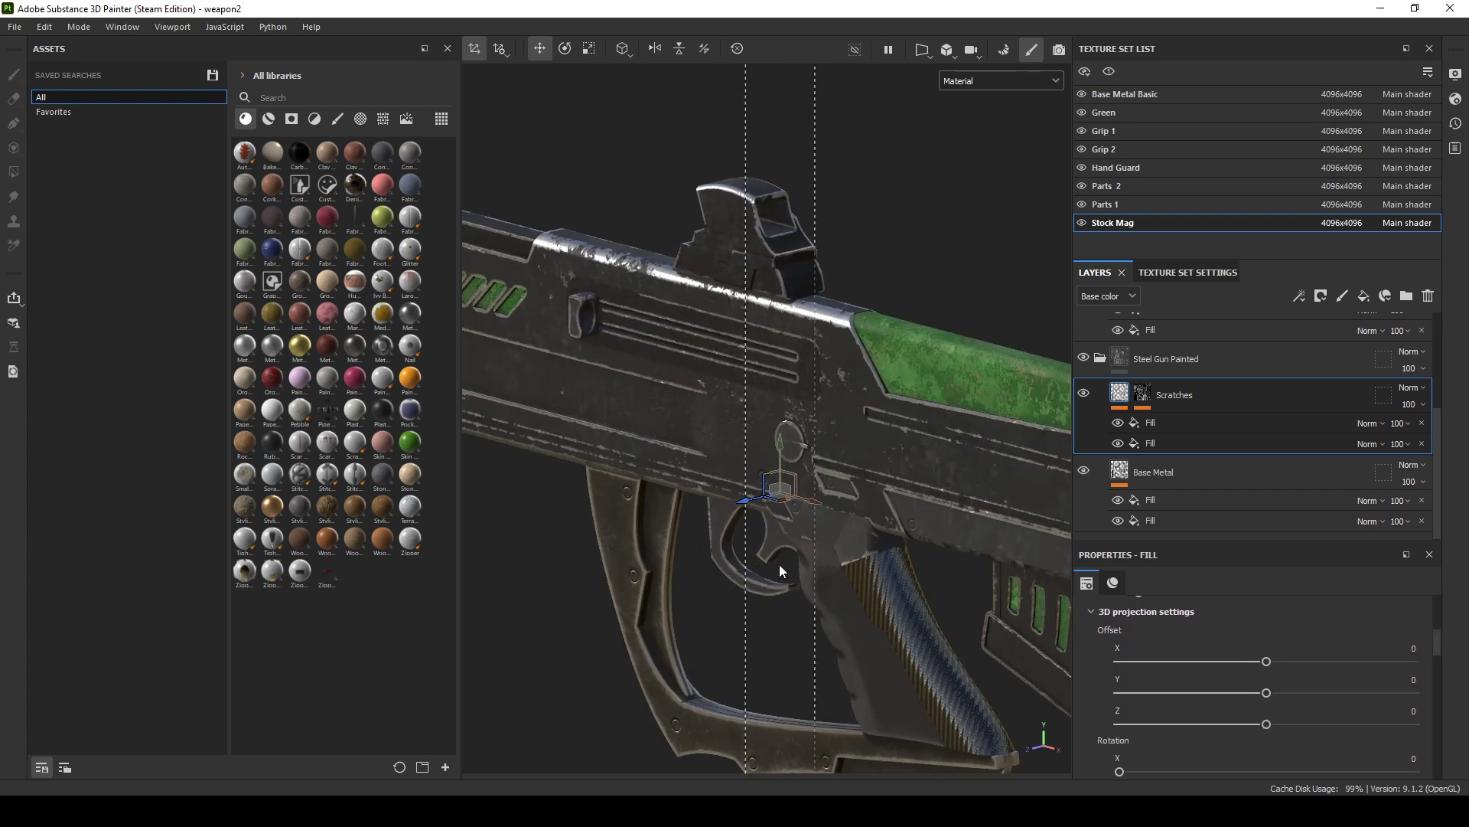
{"action": "left_click_drag", "start_coordinate": [702, 578], "coordinate": [700, 622], "text": "alt"}
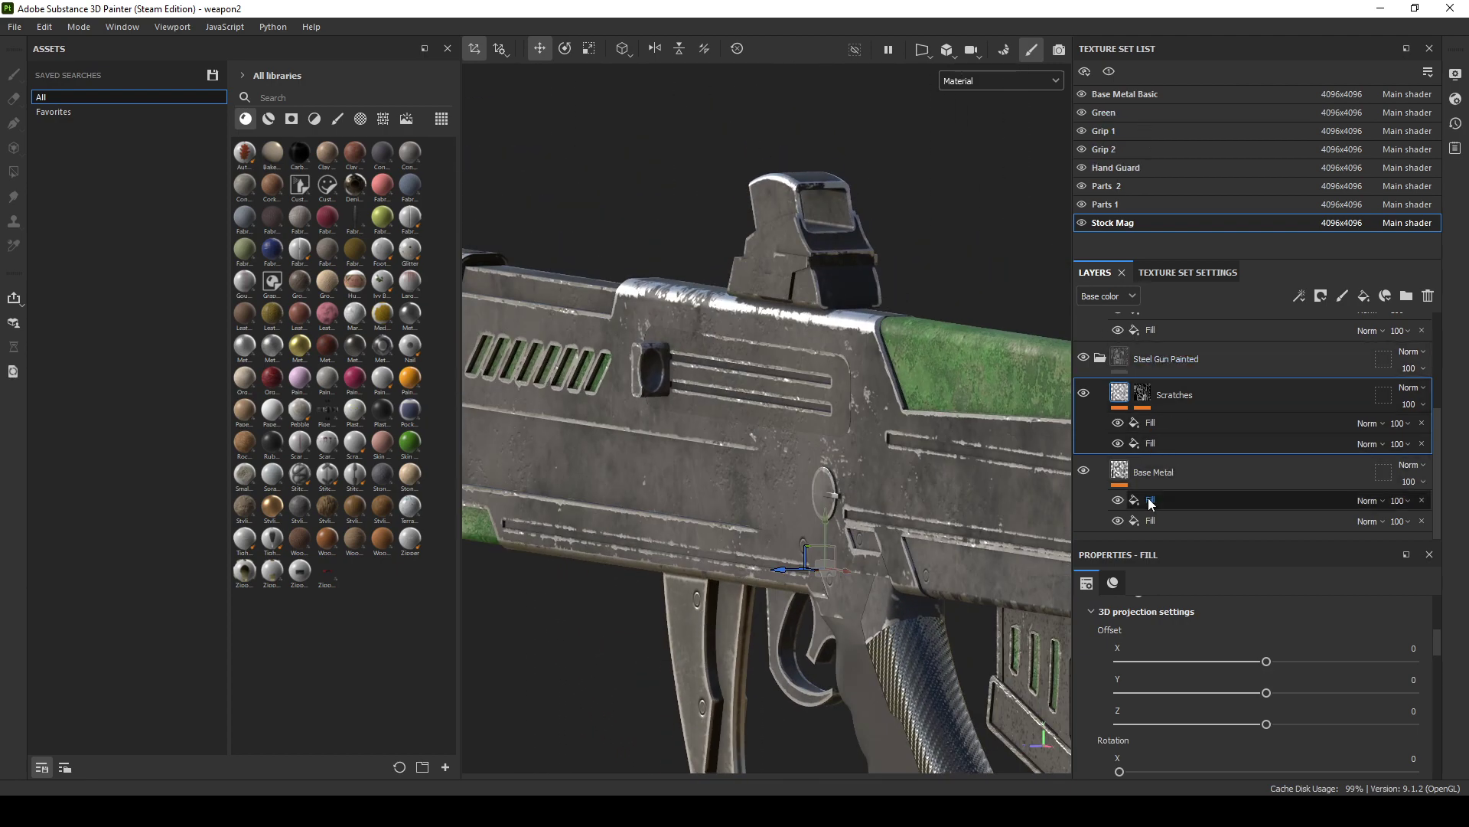
Show mg_metal_edge_wear's parameters: Wear Level 0.51, Wear Contrast 0.77, Grunge Amount 0.83
{"action": "left_click", "coordinate": [1149, 391]}
{"action": "left_click", "coordinate": [1193, 444]}
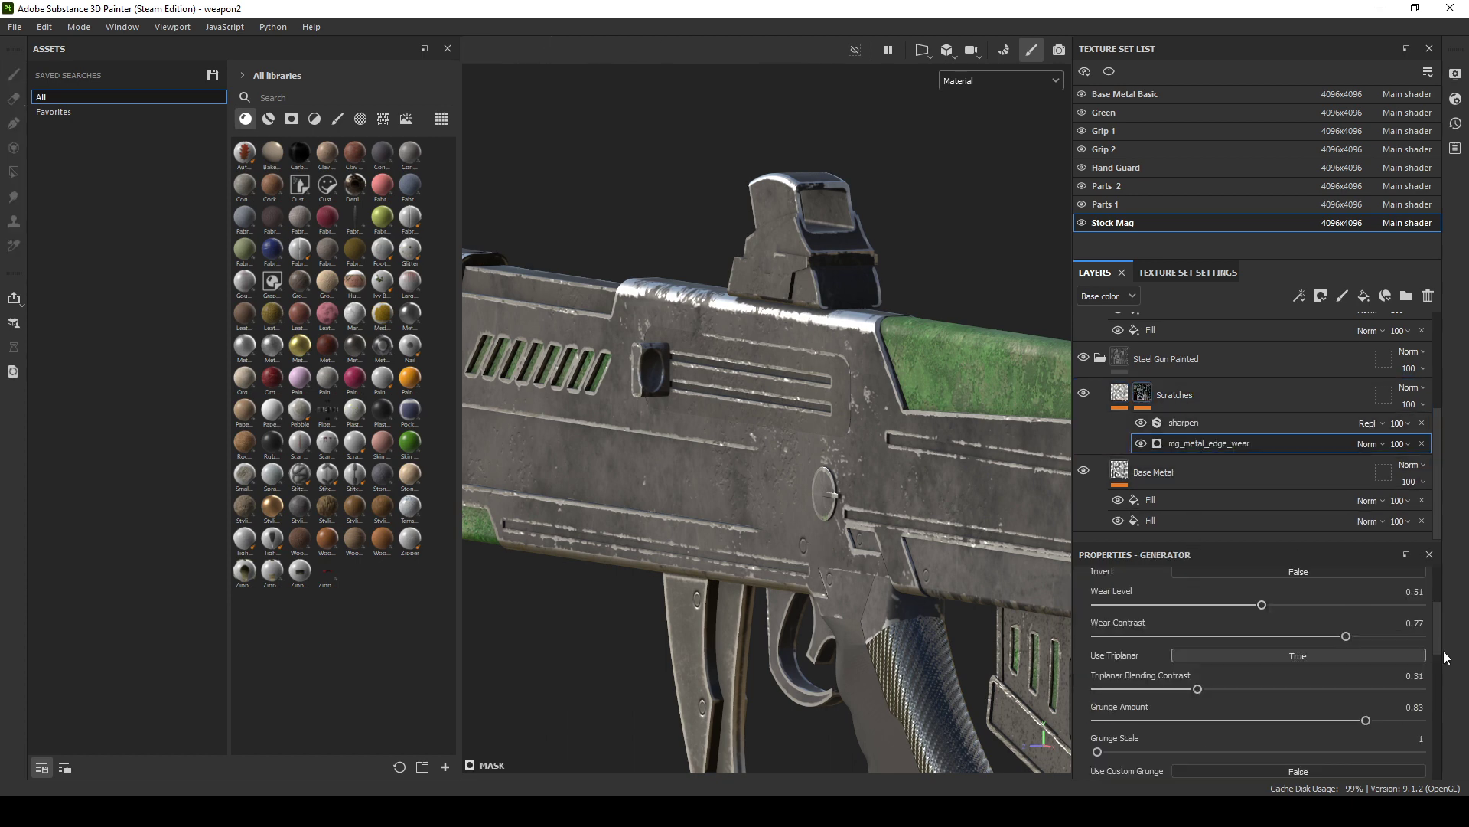
{"action": "scroll", "coordinate": [1439, 639], "scroll_direction": "up", "scroll_amount": 4}
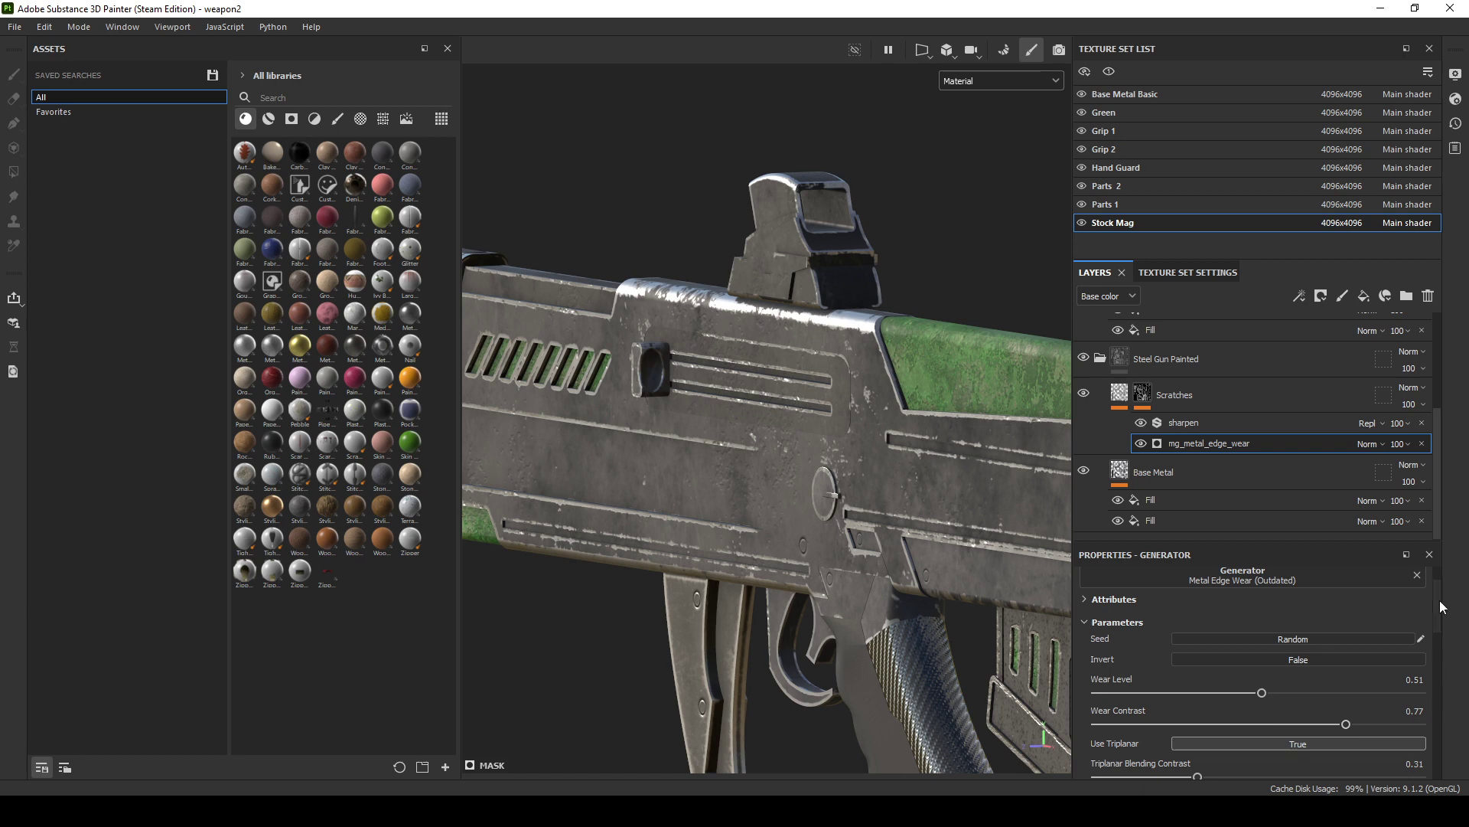
{"action": "left_click_drag", "start_coordinate": [1439, 608], "coordinate": [1445, 693]}
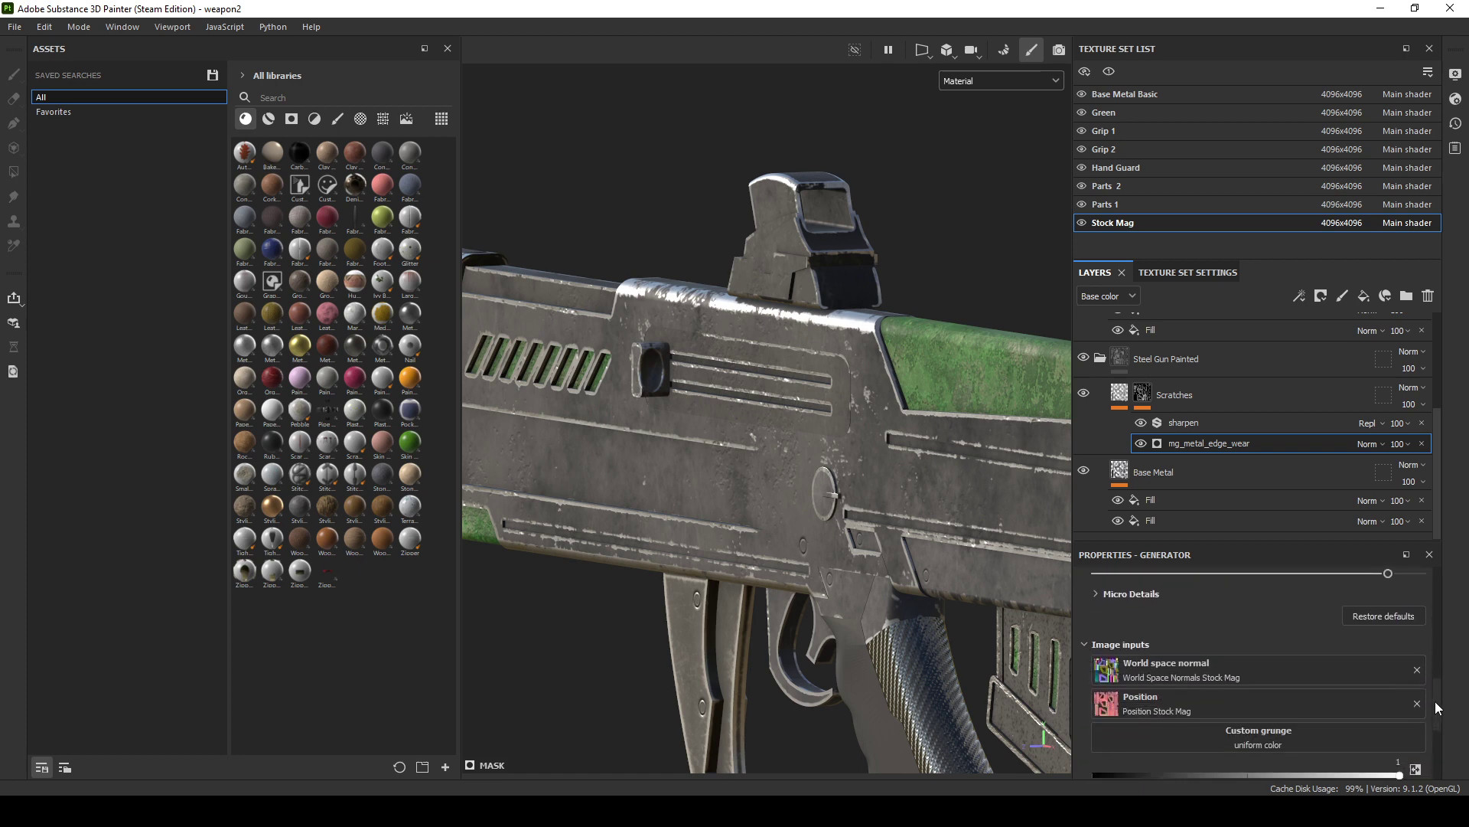
{"action": "scroll", "coordinate": [1434, 683], "scroll_direction": "up", "scroll_amount": 3}
{"action": "scroll", "coordinate": [695, 632], "scroll_direction": "down", "scroll_amount": 4}
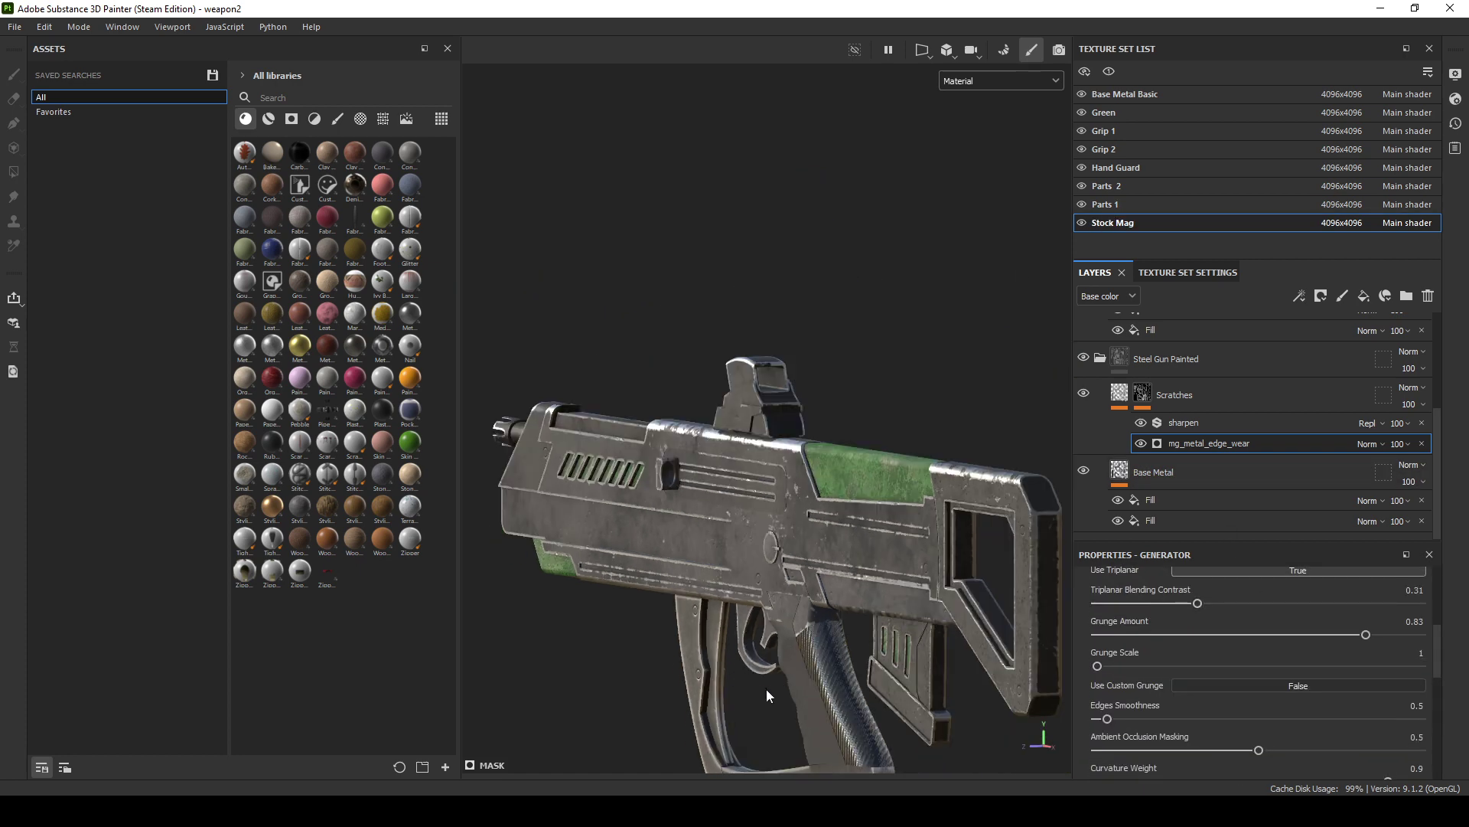
{"action": "scroll", "coordinate": [767, 695], "scroll_direction": "up", "scroll_amount": 5}
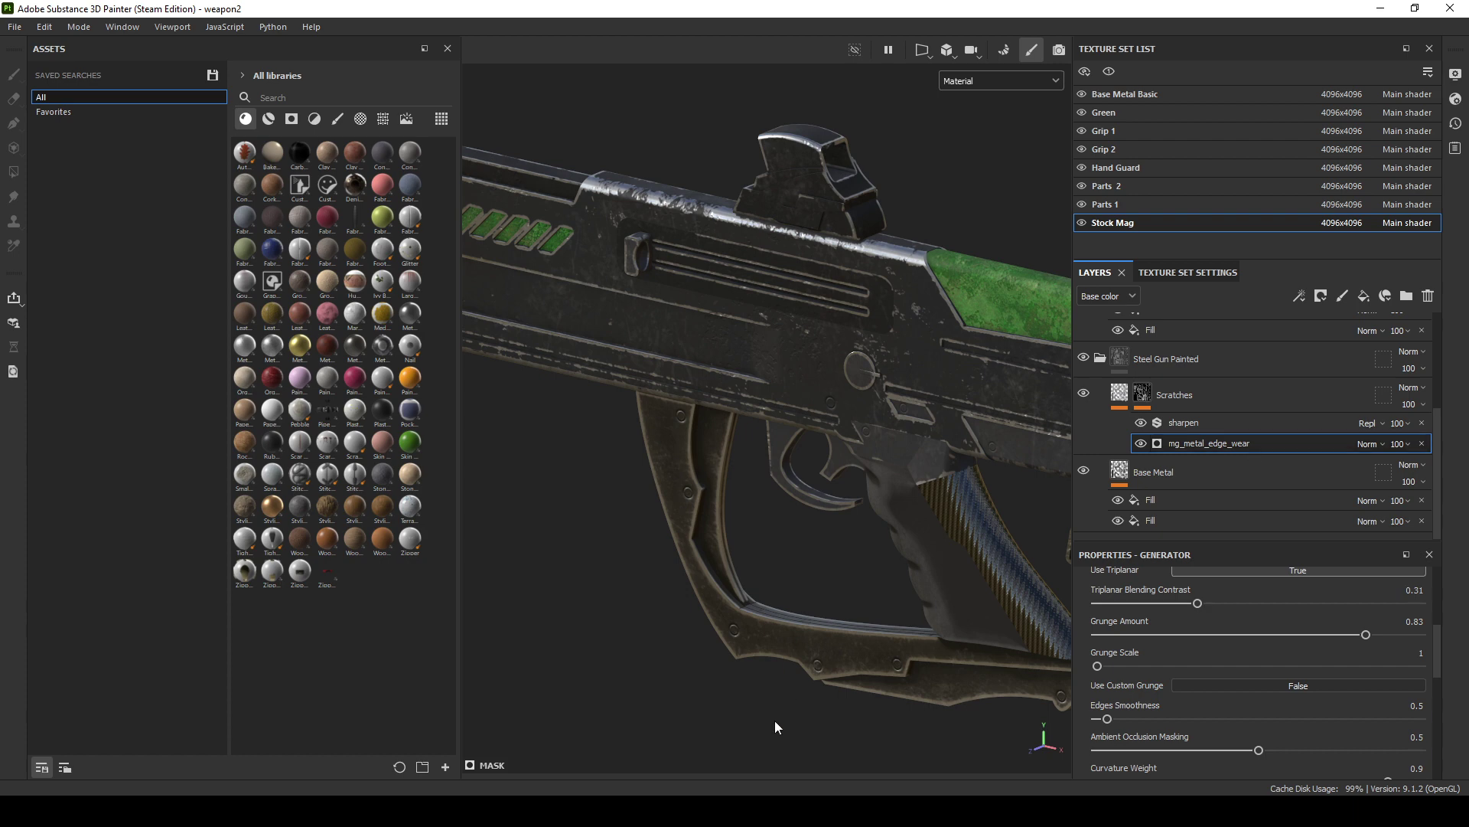
{"action": "scroll", "coordinate": [774, 719], "scroll_direction": "up", "scroll_amount": 6}
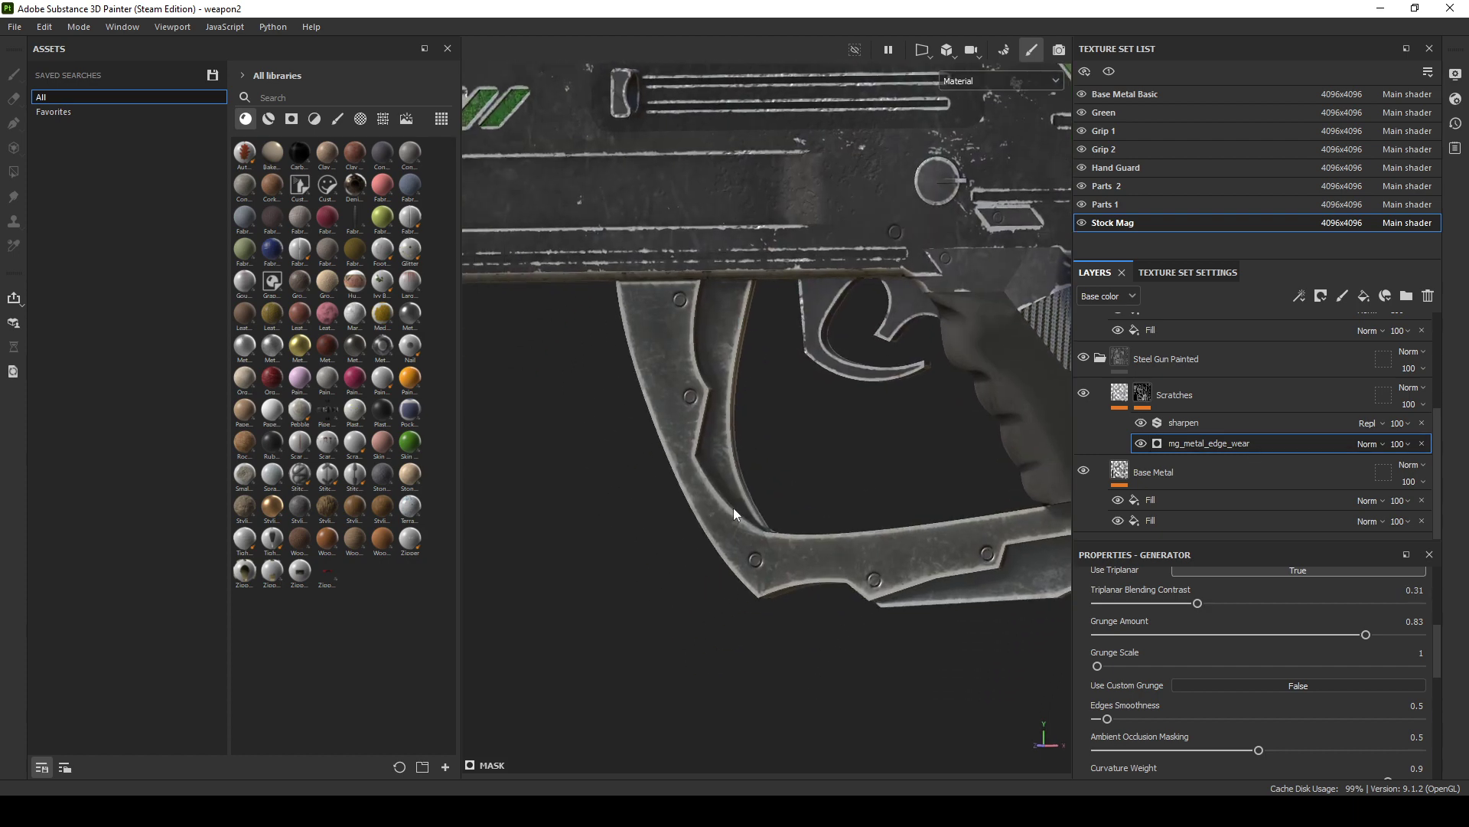
Orbit and zoom around the receiver and trigger guard, ending on an angled overview
{"action": "mouse_move", "coordinate": [753, 574]}
{"action": "left_mouse_down", "text": "alt"}
{"action": "mouse_move", "coordinate": [699, 624]}
{"action": "mouse_move", "coordinate": [705, 635]}
{"action": "left_mouse_up", "text": "alt"}
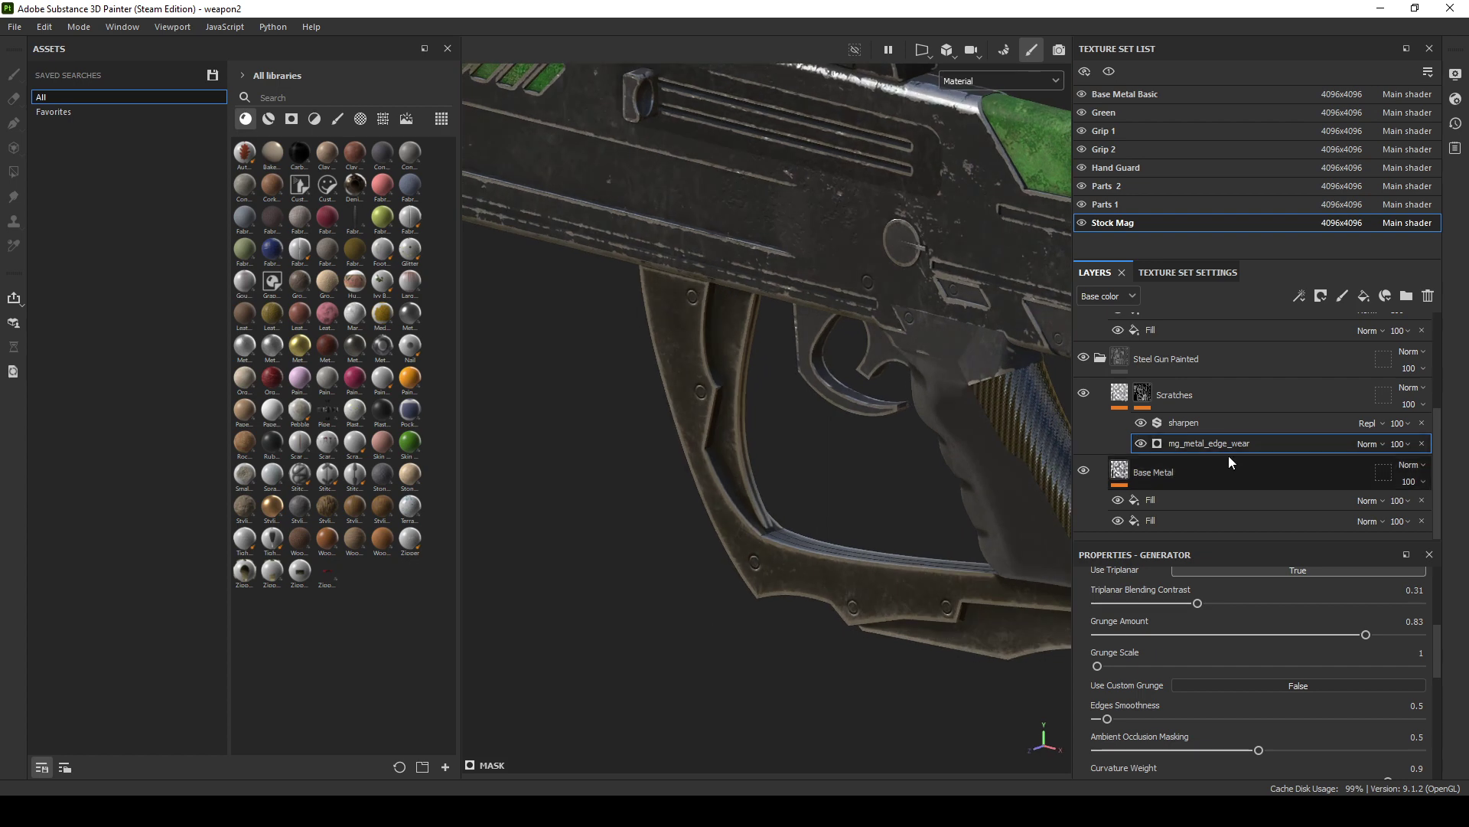
{"action": "left_click_drag", "start_coordinate": [885, 525], "coordinate": [687, 608], "text": "alt"}
{"action": "scroll", "coordinate": [779, 603], "scroll_direction": "down", "scroll_amount": 5}
{"action": "scroll", "coordinate": [622, 529], "scroll_direction": "up", "scroll_amount": 5}
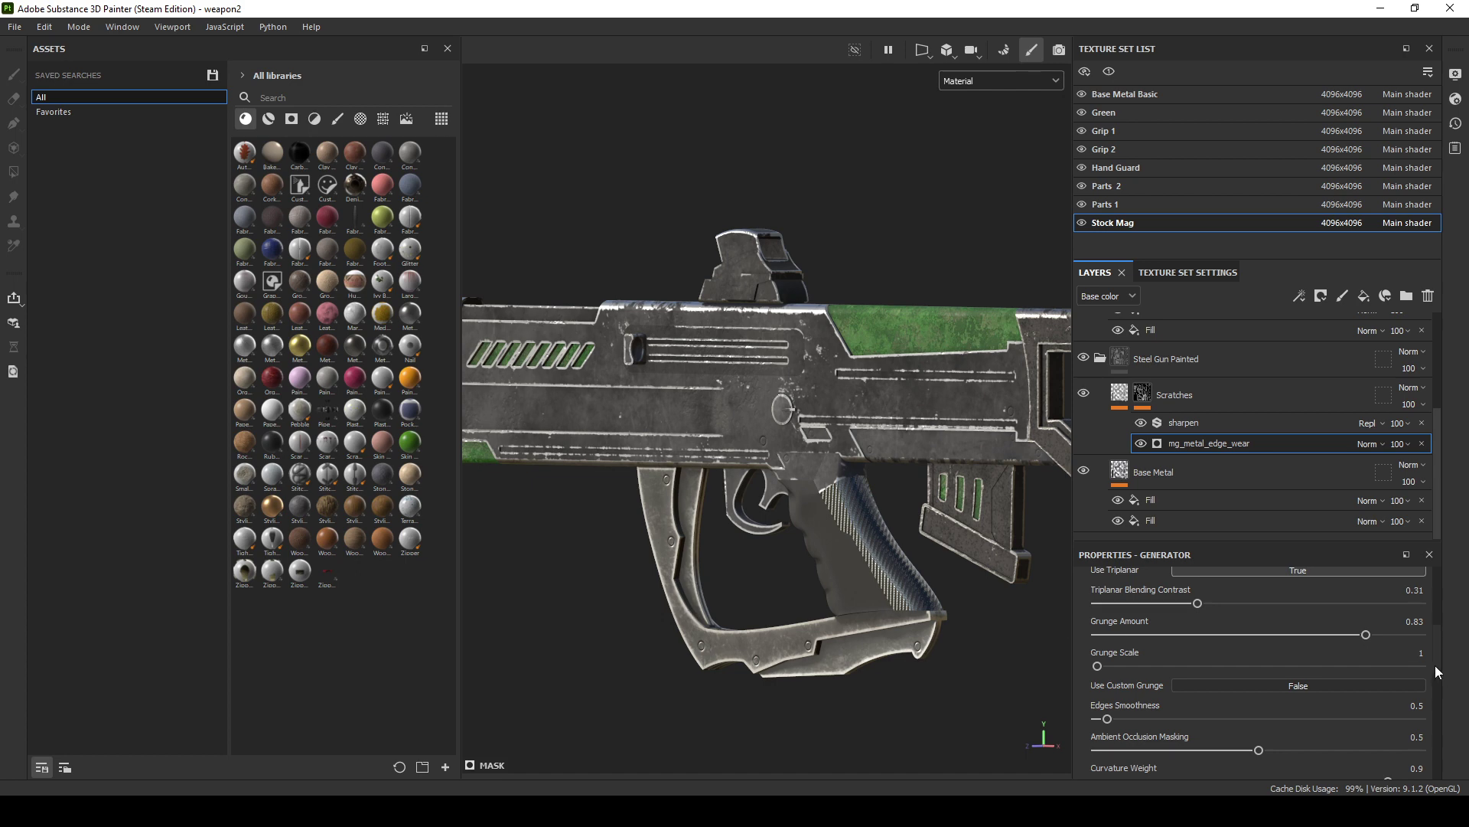
{"action": "scroll", "coordinate": [1439, 635], "scroll_direction": "up", "scroll_amount": 5}
{"action": "scroll", "coordinate": [1439, 633], "scroll_direction": "down", "scroll_amount": 2}
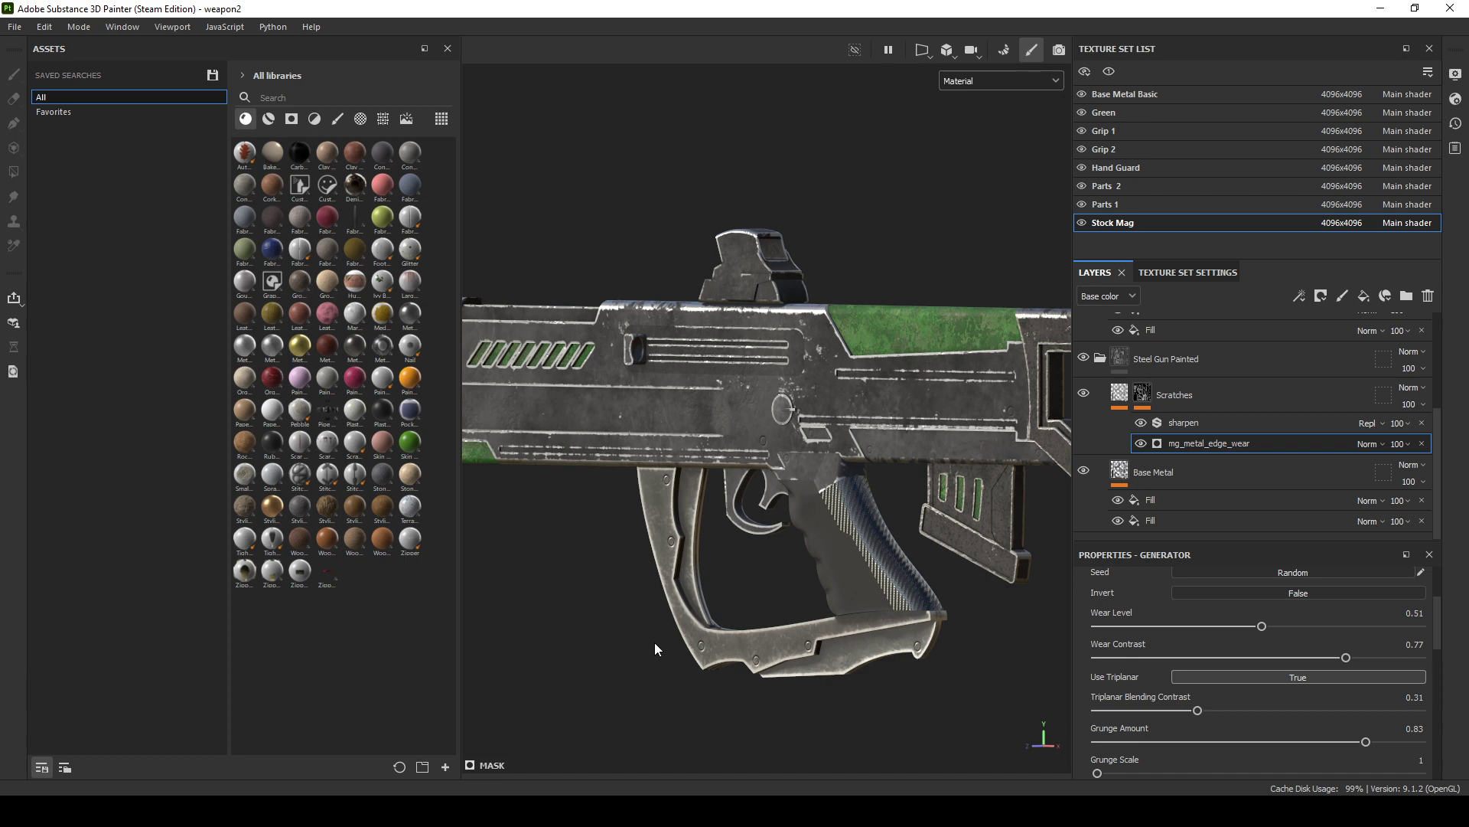
{"action": "scroll", "coordinate": [673, 645], "scroll_direction": "down", "scroll_amount": 3}
{"action": "left_click_drag", "start_coordinate": [751, 635], "coordinate": [747, 676], "text": "alt"}
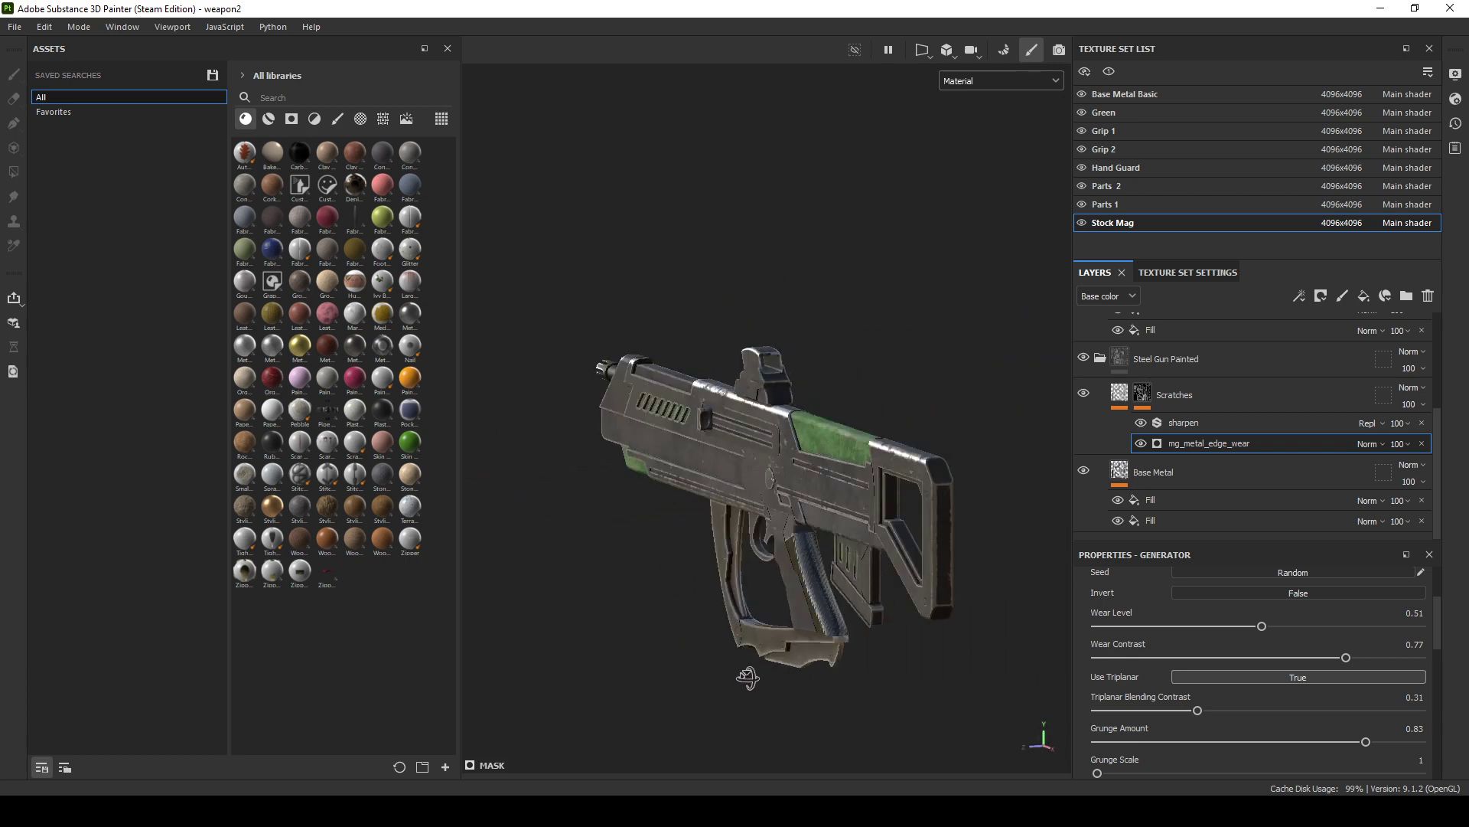
Switch to the Weapon04 file in Blender's Shading workspace and select the Main body
{"action": "mouse_move", "coordinate": [723, 811]}
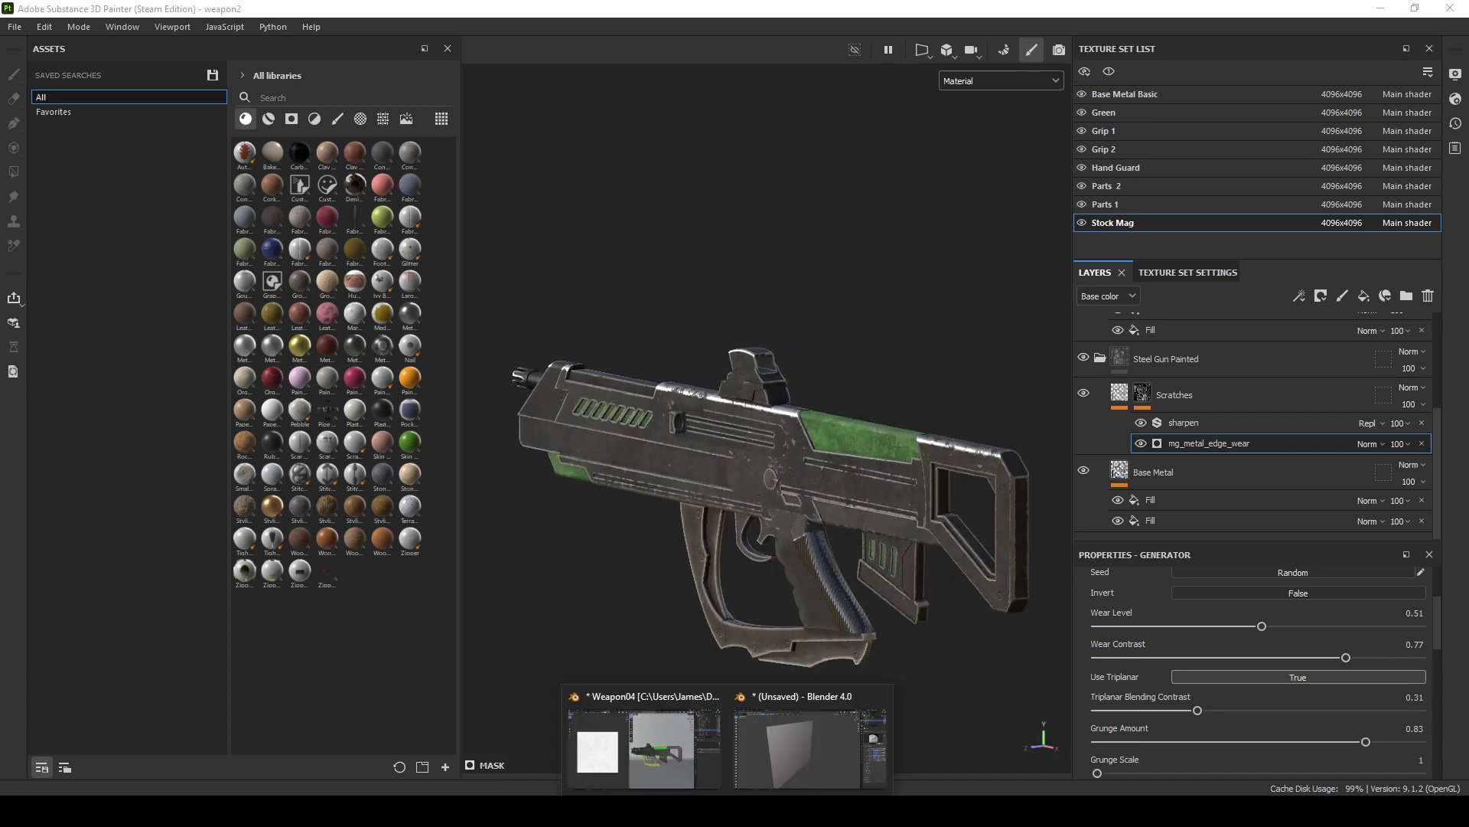
{"action": "left_click", "coordinate": [682, 763]}
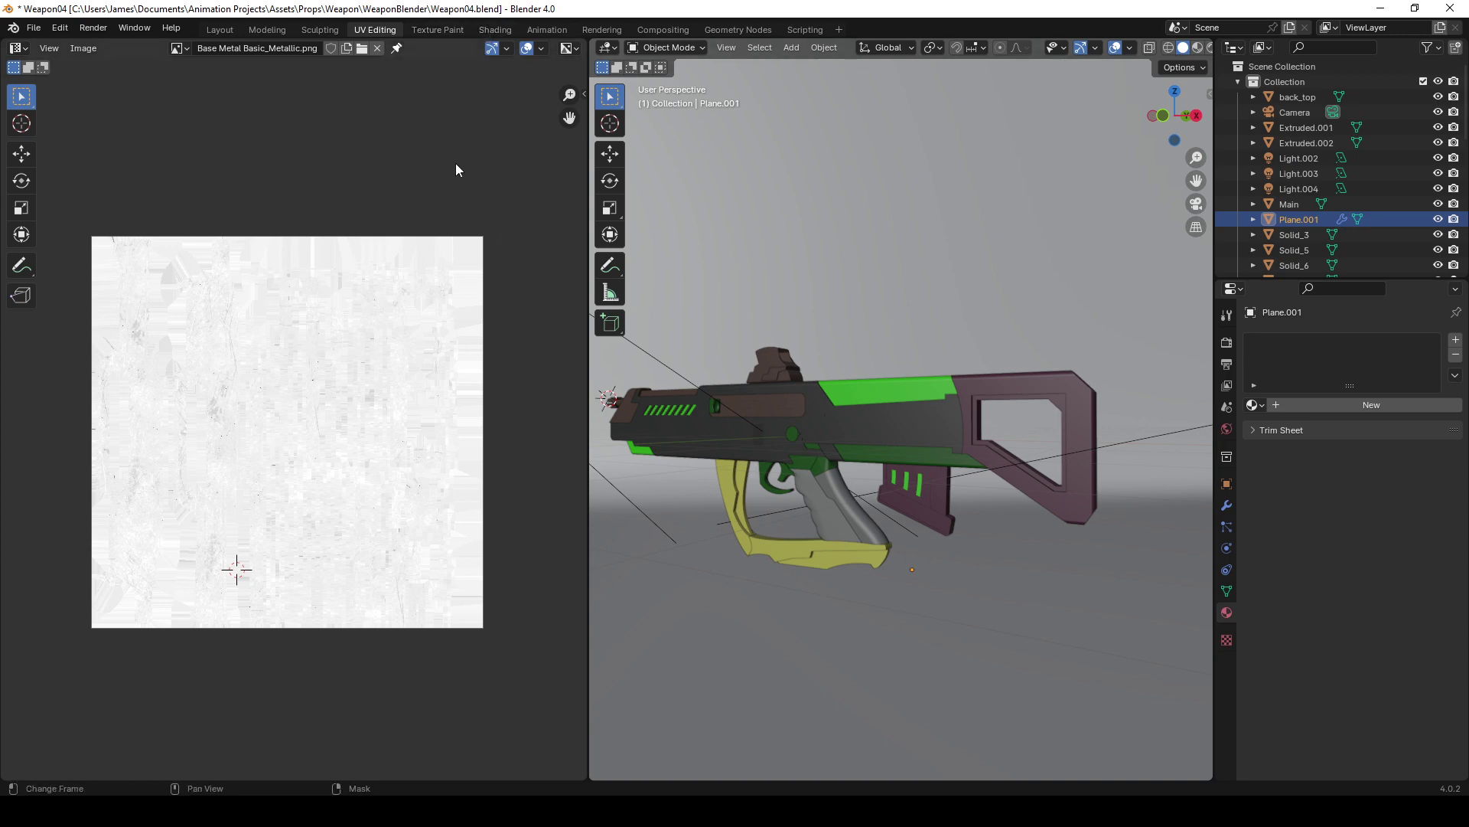
{"action": "left_click", "coordinate": [495, 29]}
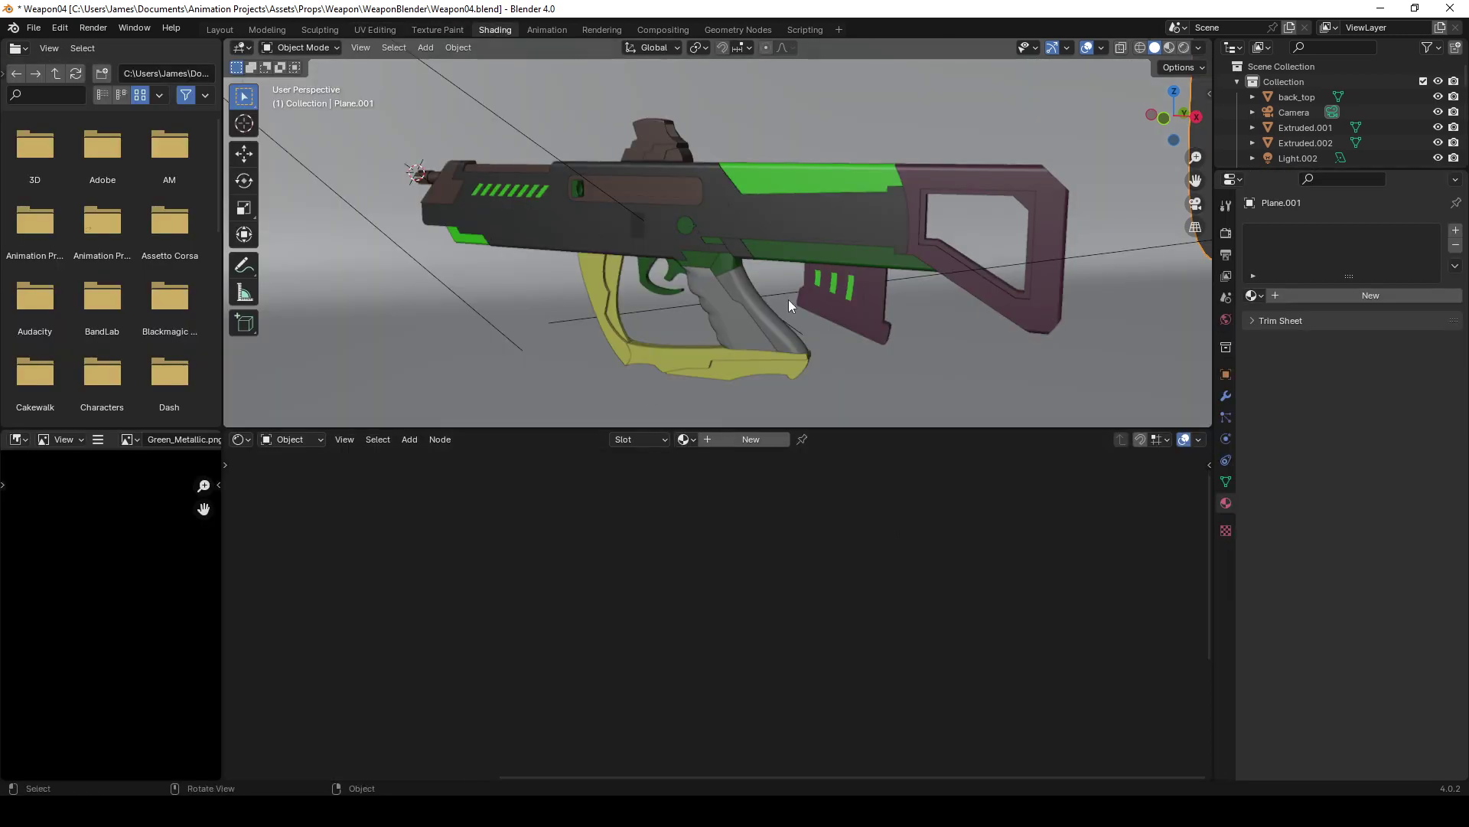
{"action": "left_click", "coordinate": [769, 219]}
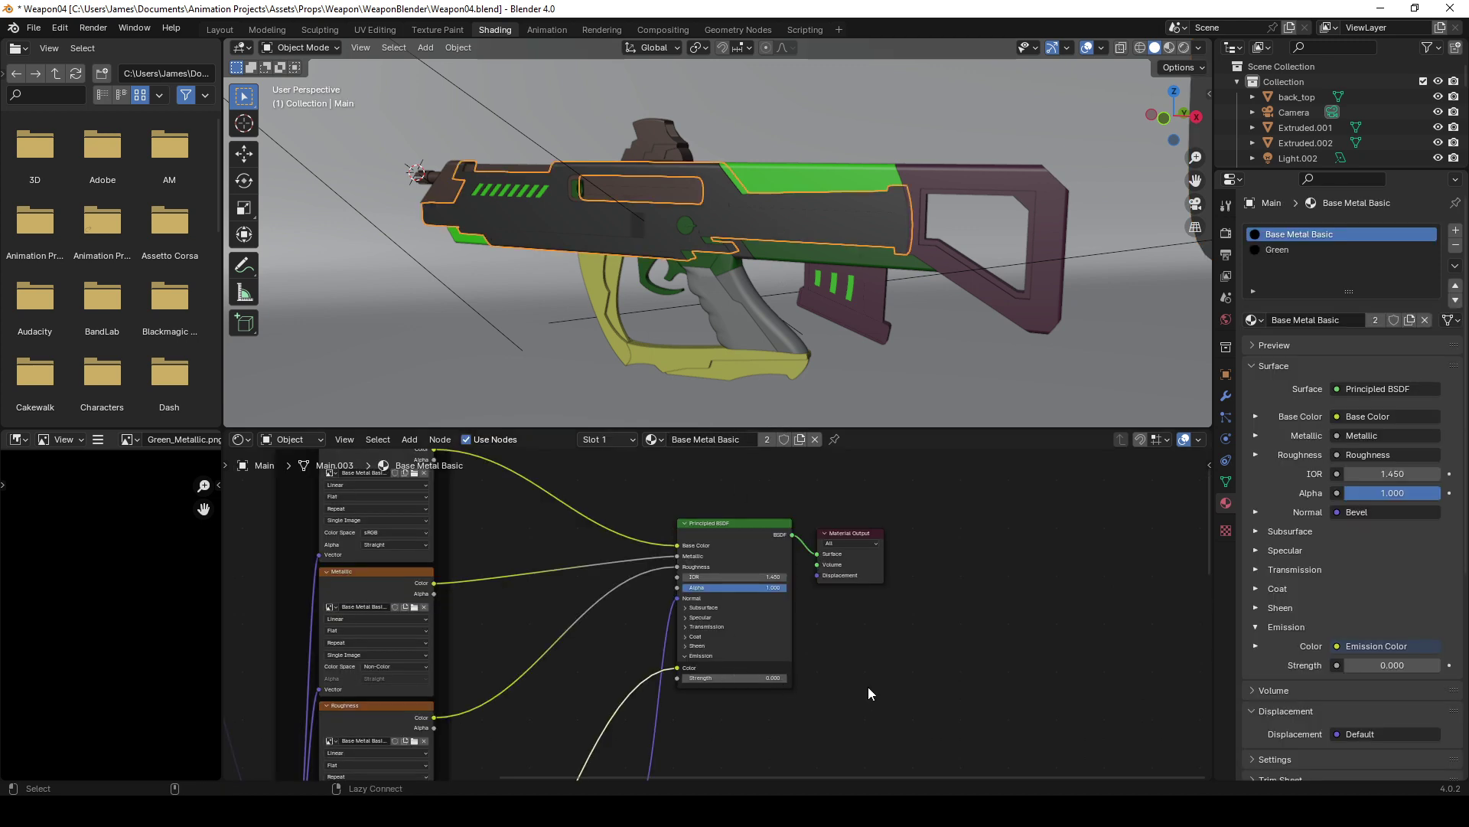
Pan and zoom the shader editor to fit the Base Metal Basic node tree
{"action": "scroll", "coordinate": [868, 686], "scroll_direction": "down", "scroll_amount": 4}
{"action": "middle_click_drag", "start_coordinate": [693, 644], "coordinate": [821, 659]}
{"action": "scroll", "coordinate": [821, 659], "scroll_direction": "down", "scroll_amount": 1}
{"action": "middle_click_drag", "start_coordinate": [782, 557], "coordinate": [735, 637]}
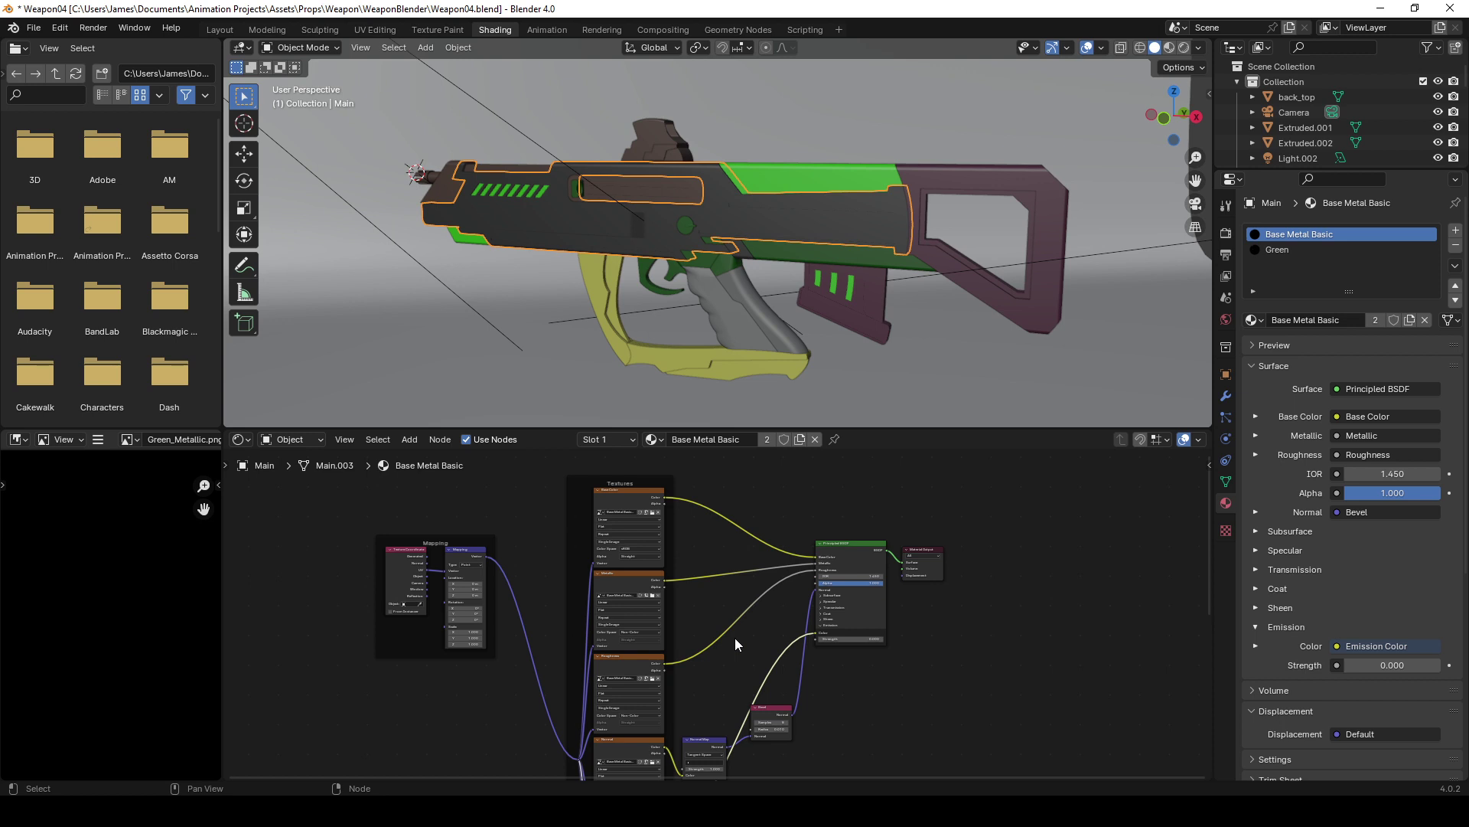
Select Green_Alpha through Green_Roughness in the image browser, then cancel without loading them
{"action": "left_click", "coordinate": [653, 514]}
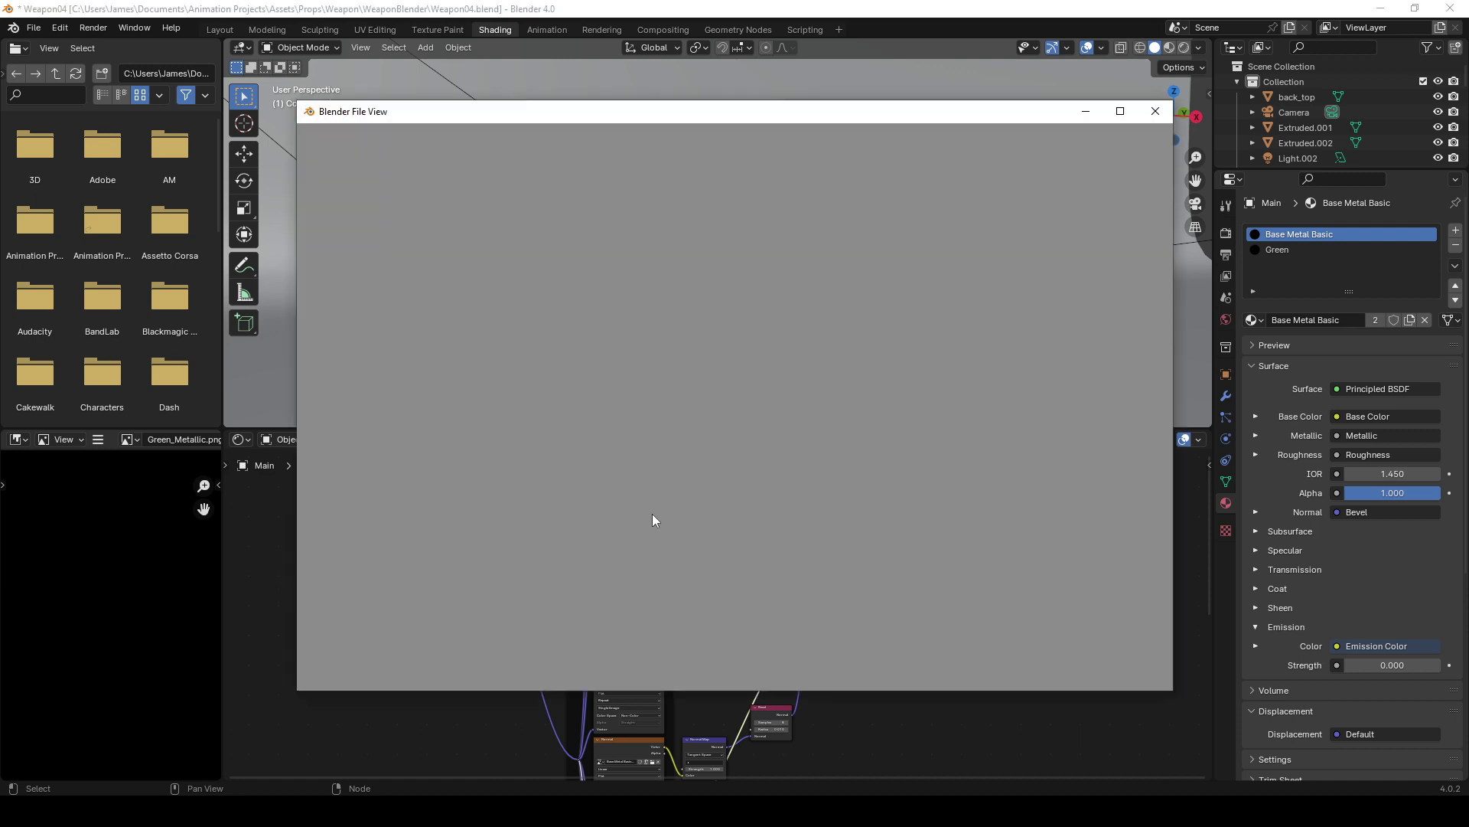
{"action": "left_click", "coordinate": [574, 289]}
{"action": "left_click", "coordinate": [580, 382], "text": "shift"}
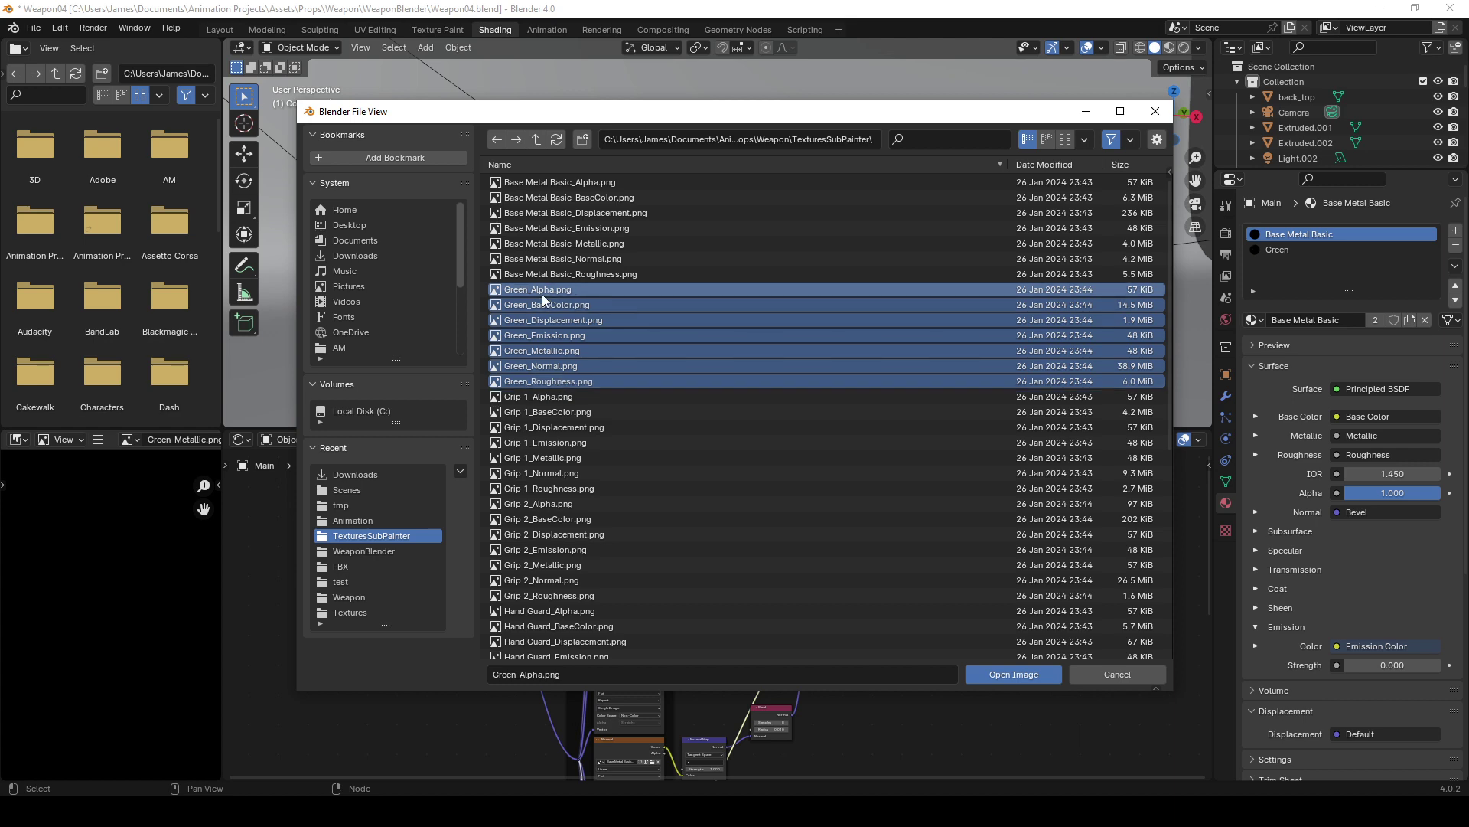
{"action": "left_click", "coordinate": [1127, 676]}
{"action": "scroll", "coordinate": [811, 658], "scroll_direction": "down", "scroll_amount": 2}
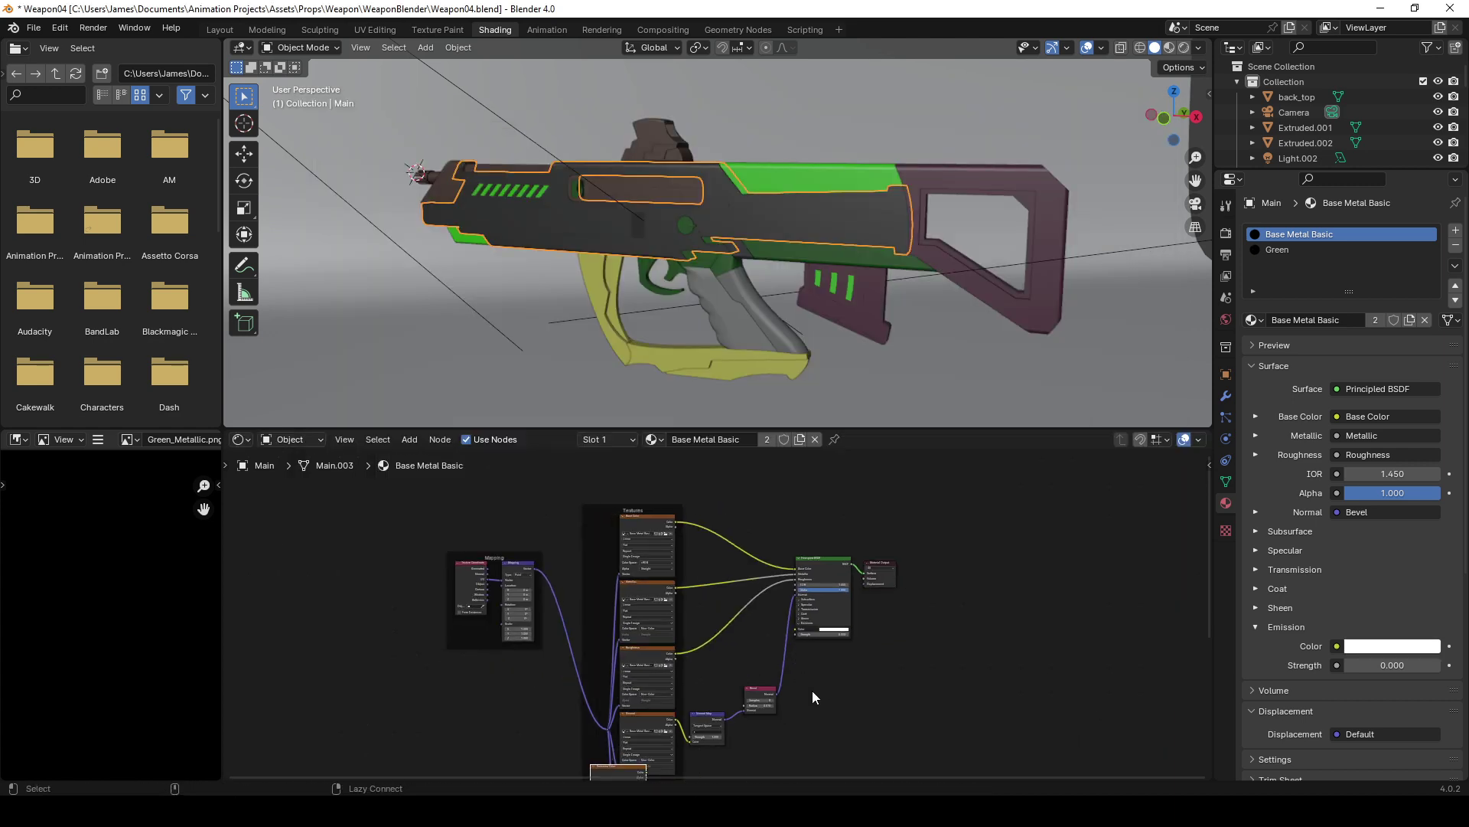
Place the Emission image texture node in the Textures frame, feeding Emission Color
{"action": "left_click", "coordinate": [839, 683]}
{"action": "scroll", "coordinate": [843, 686], "scroll_direction": "up", "scroll_amount": 2}
{"action": "middle_click_drag", "start_coordinate": [806, 719], "coordinate": [856, 717]}
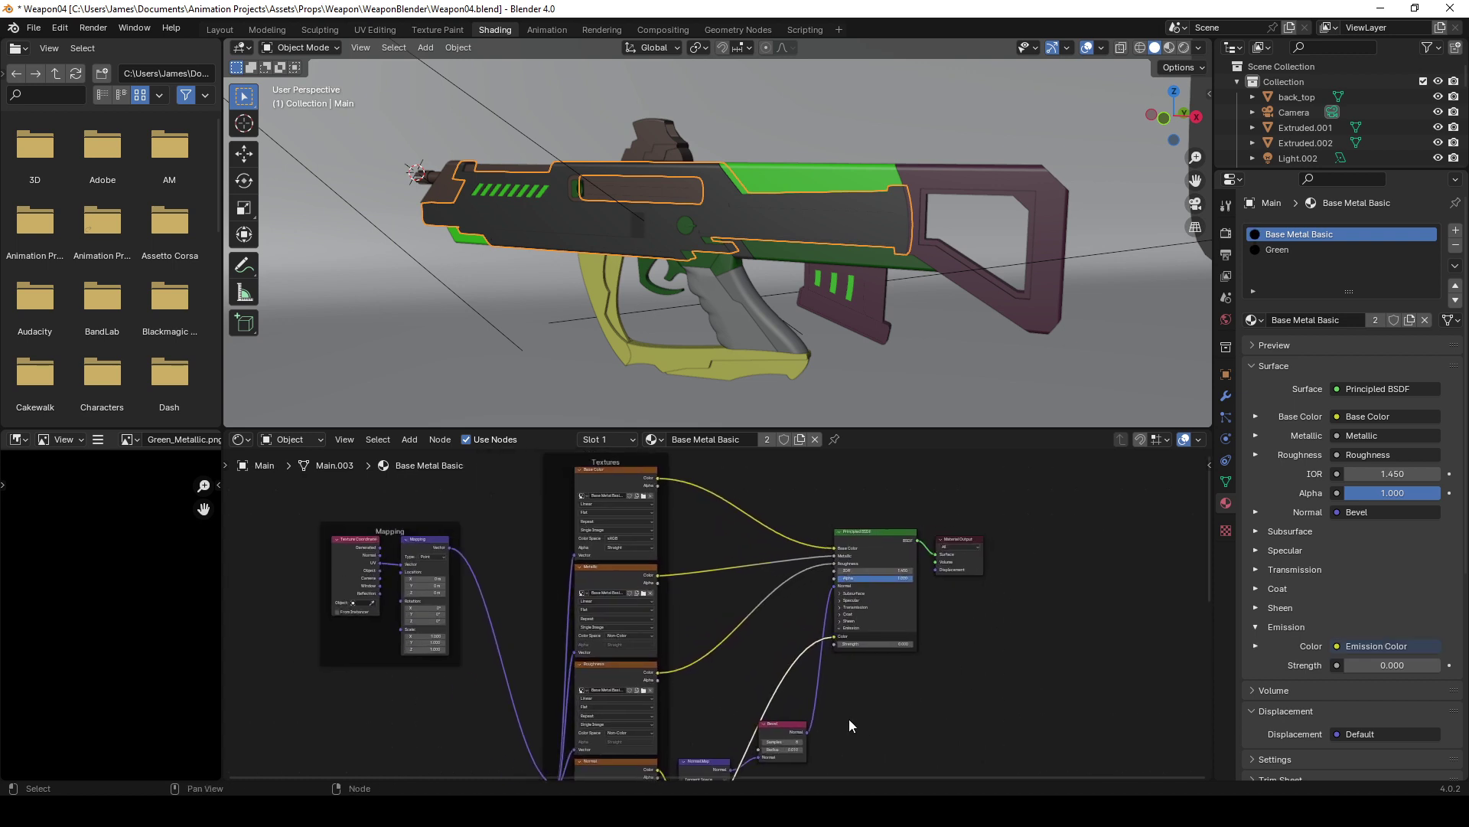
{"action": "scroll", "coordinate": [509, 614], "scroll_direction": "up", "scroll_amount": 2}
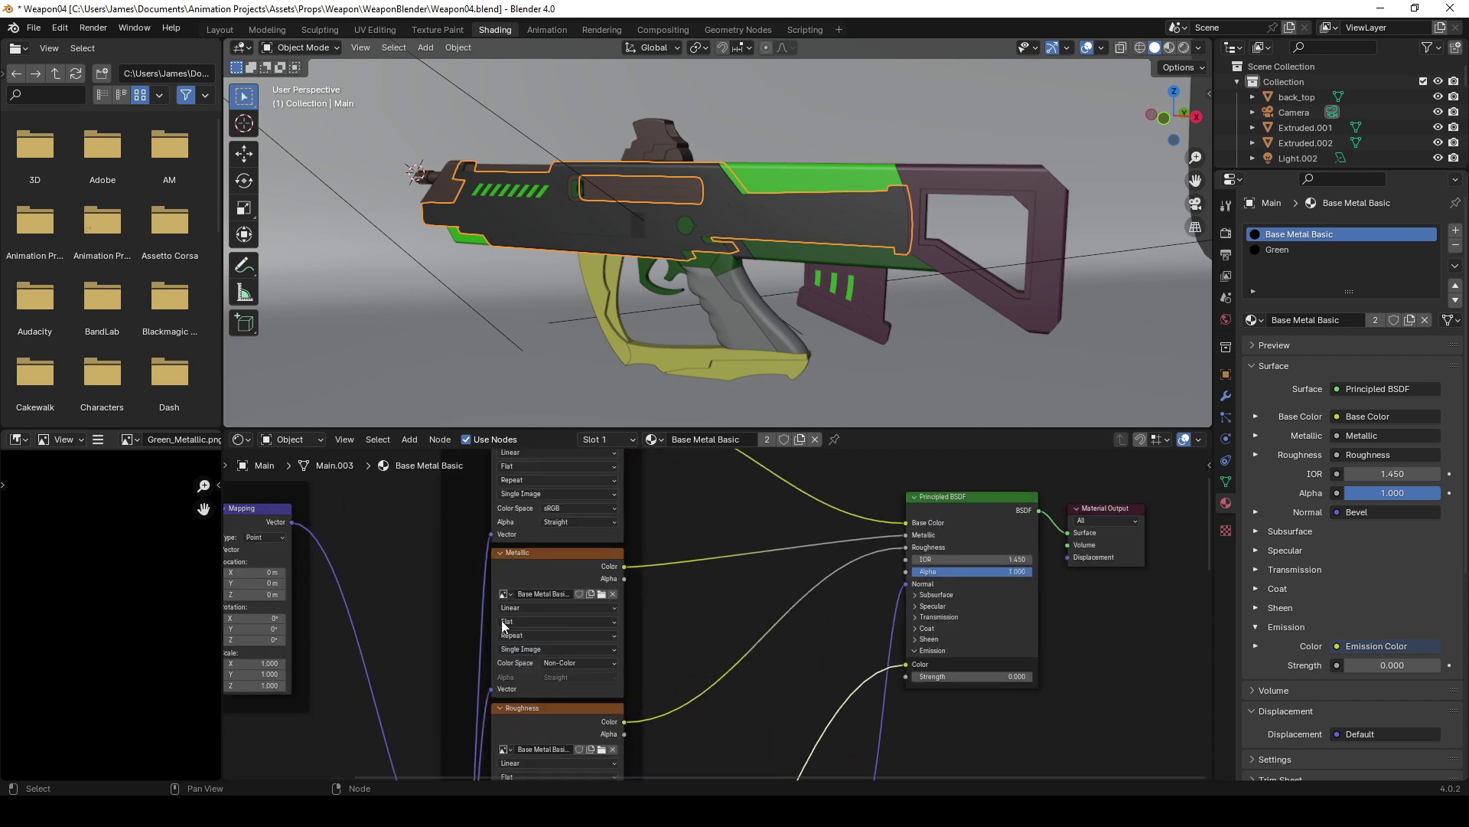
Pan the node editor over the Texture Coordinate, Normal Map and Bevel nodes
{"action": "middle_click_drag", "start_coordinate": [502, 620], "coordinate": [382, 508]}
{"action": "scroll", "coordinate": [593, 601], "scroll_direction": "down", "scroll_amount": 1}
{"action": "middle_click_drag", "start_coordinate": [788, 666], "coordinate": [745, 652]}
{"action": "middle_click_drag", "start_coordinate": [727, 553], "coordinate": [731, 586]}
{"action": "middle_click_drag", "start_coordinate": [829, 314], "coordinate": [799, 323]}
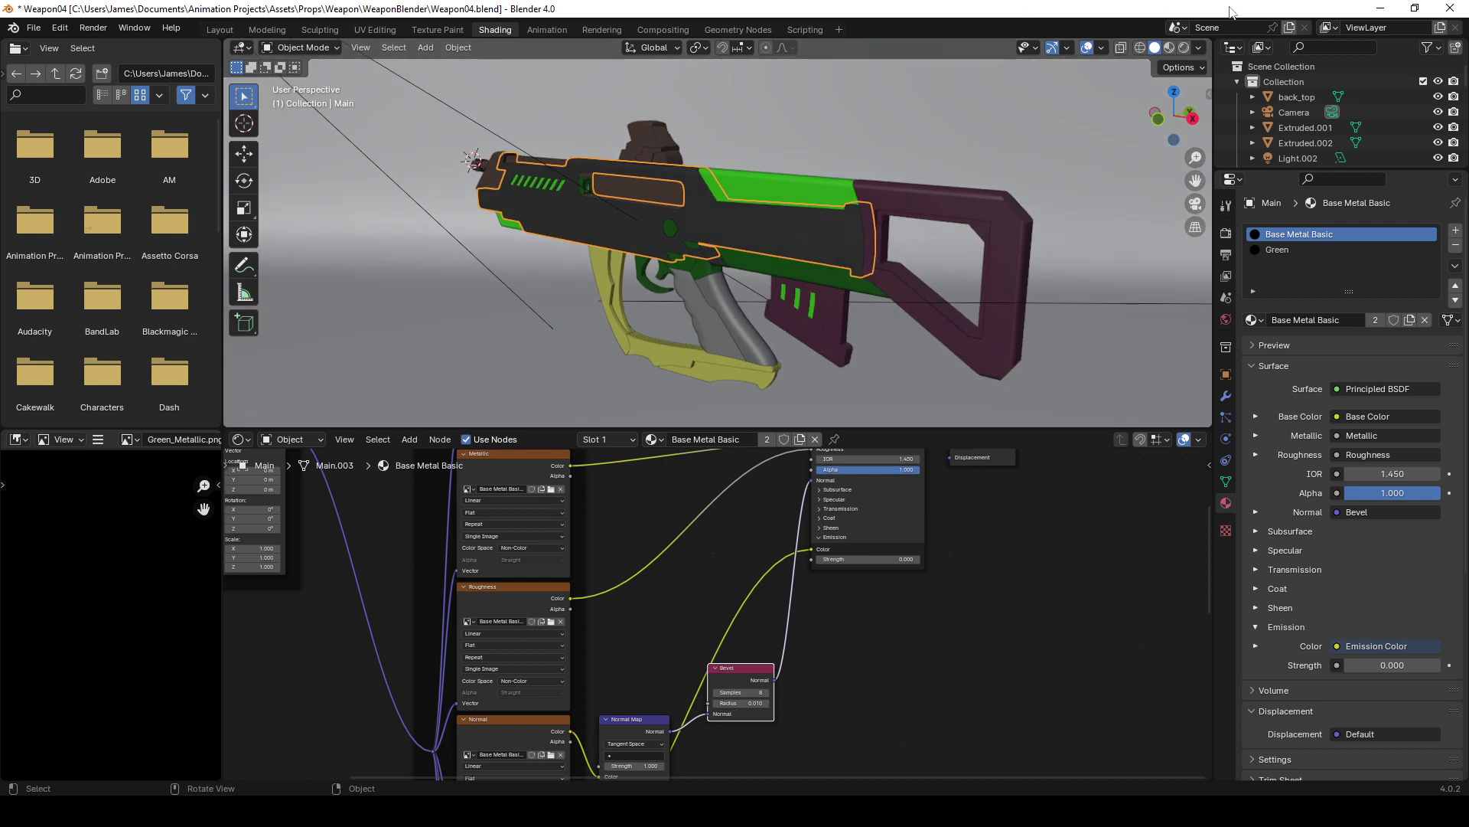
Switch to Rendered shading and zoom and orbit around the textured weapon
{"action": "key", "text": "z"}
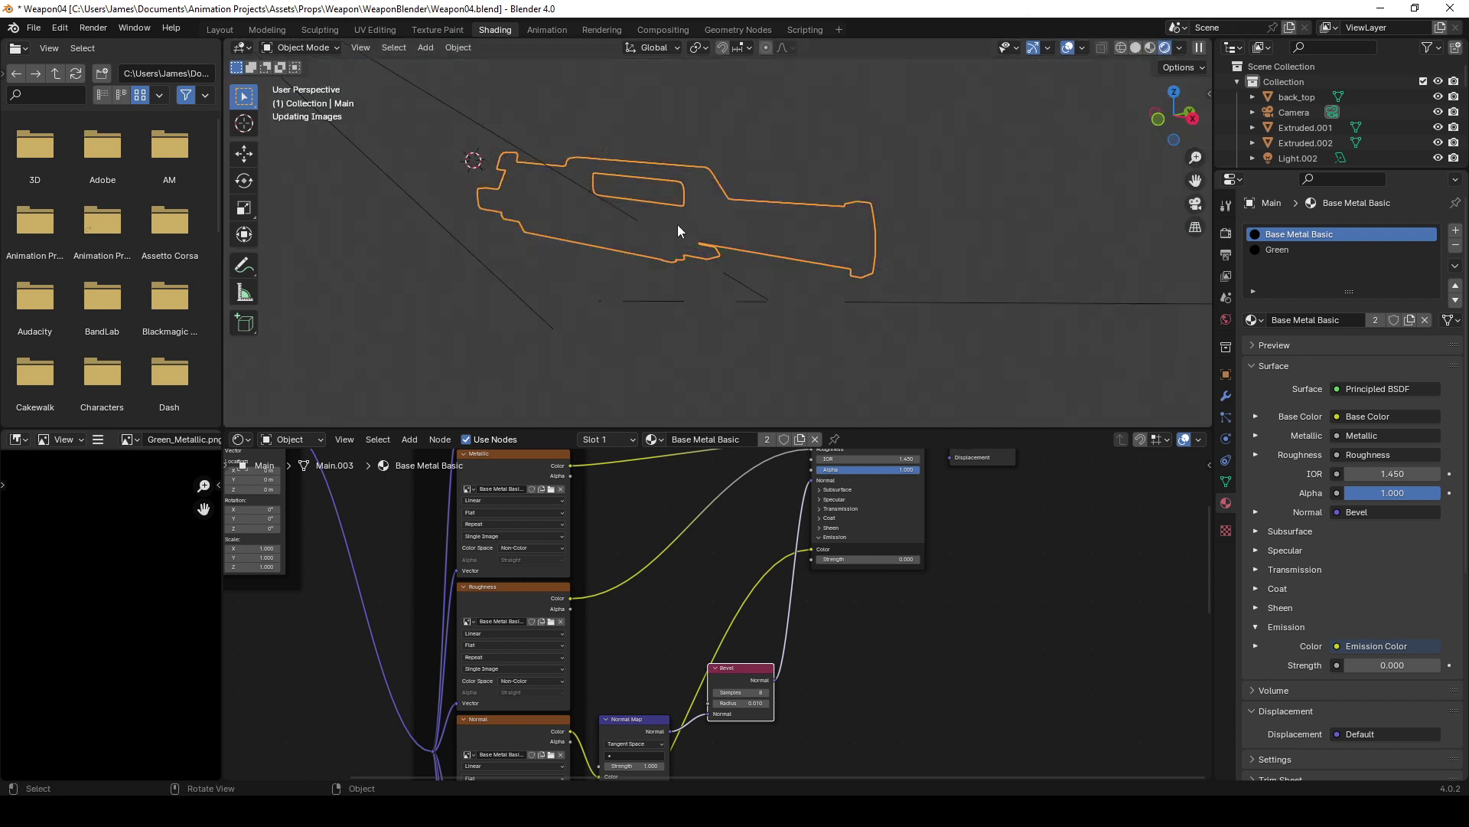
{"action": "scroll", "coordinate": [678, 268], "scroll_direction": "up", "scroll_amount": 3}
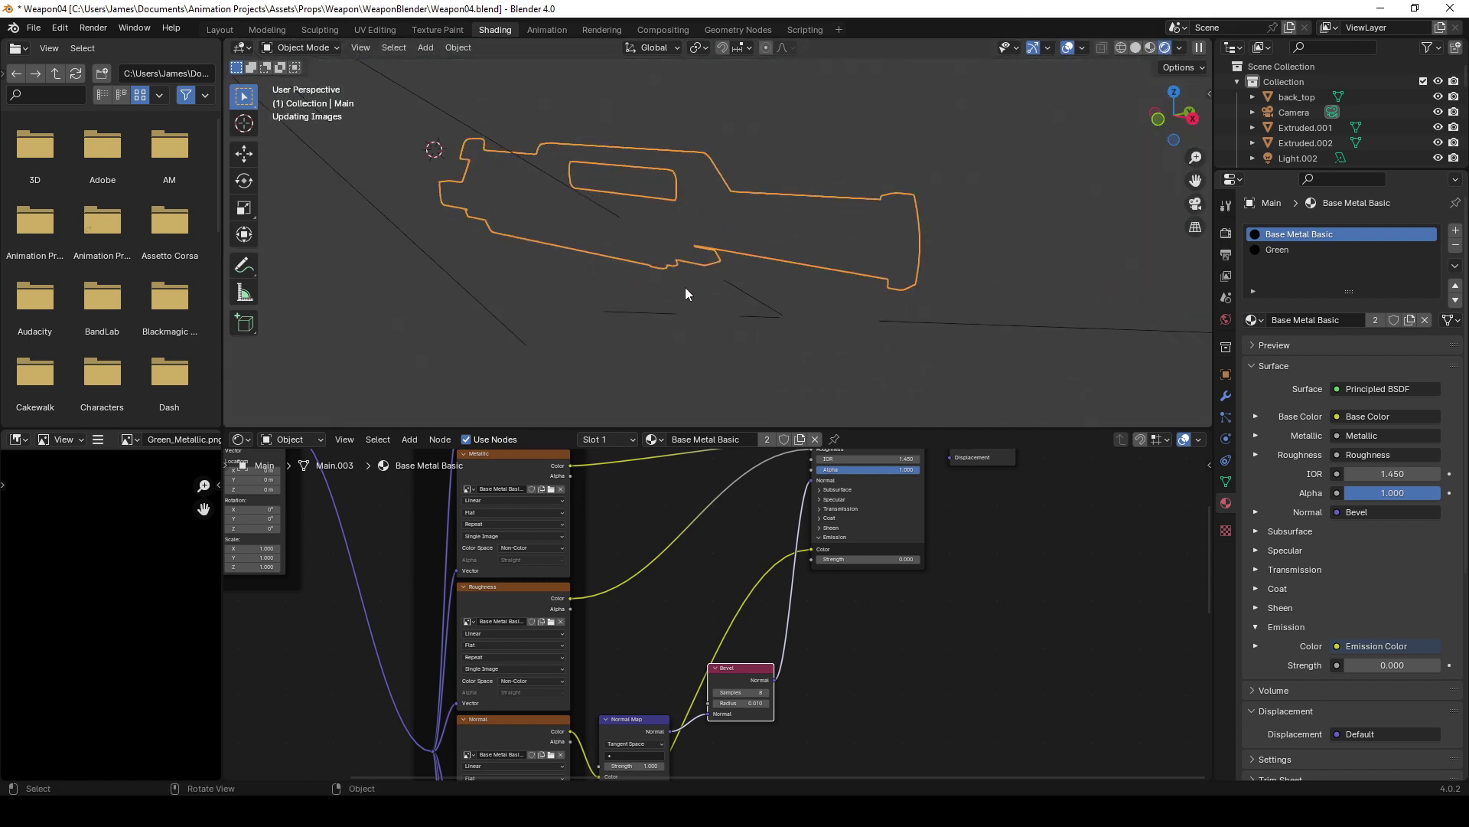
{"action": "scroll", "coordinate": [686, 291], "scroll_direction": "up", "scroll_amount": 5}
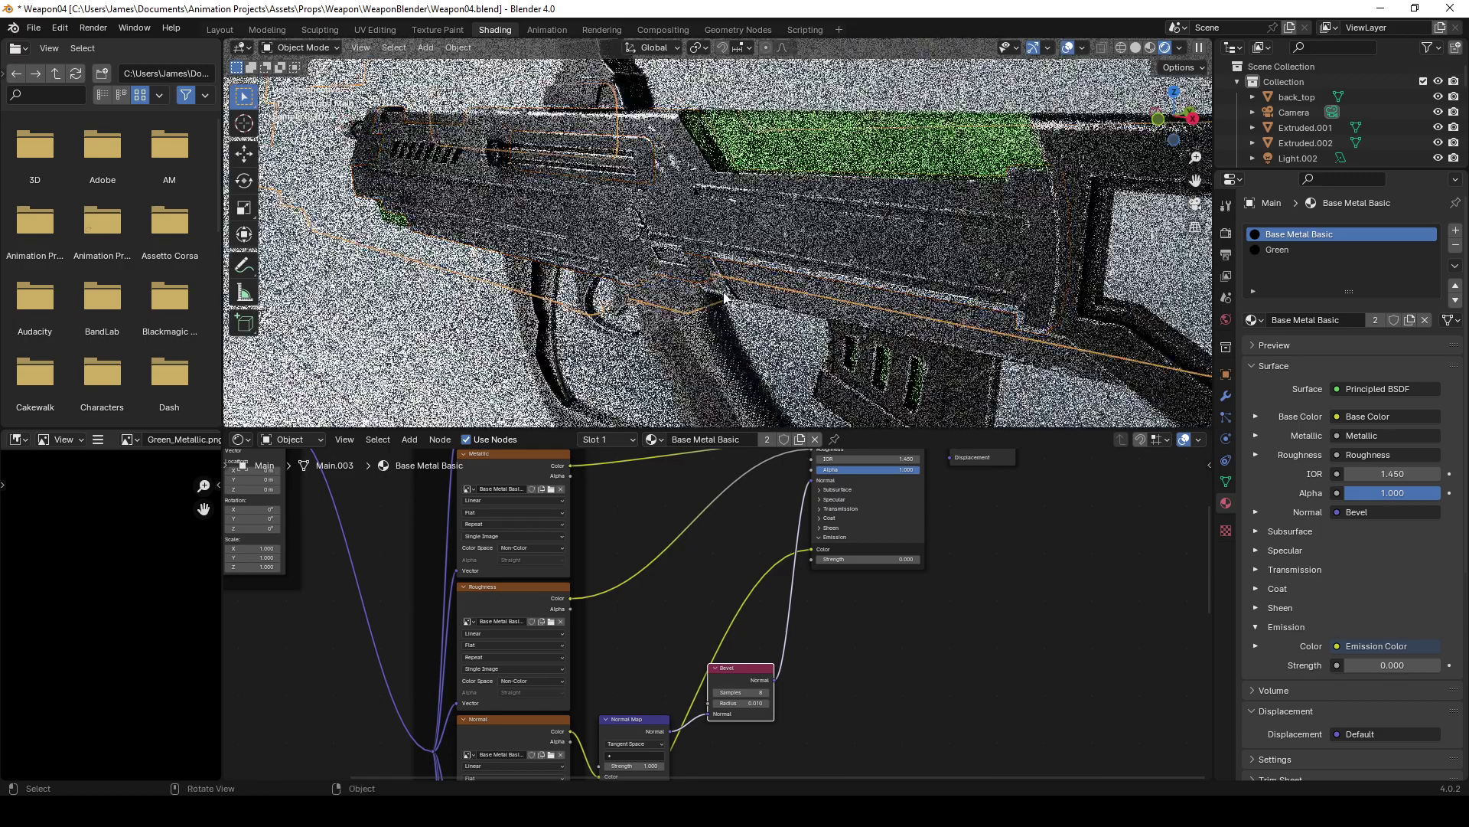
{"action": "middle_click_drag", "start_coordinate": [724, 297], "coordinate": [601, 304], "text": "alt"}
{"action": "scroll", "coordinate": [616, 306], "scroll_direction": "up", "scroll_amount": 2}
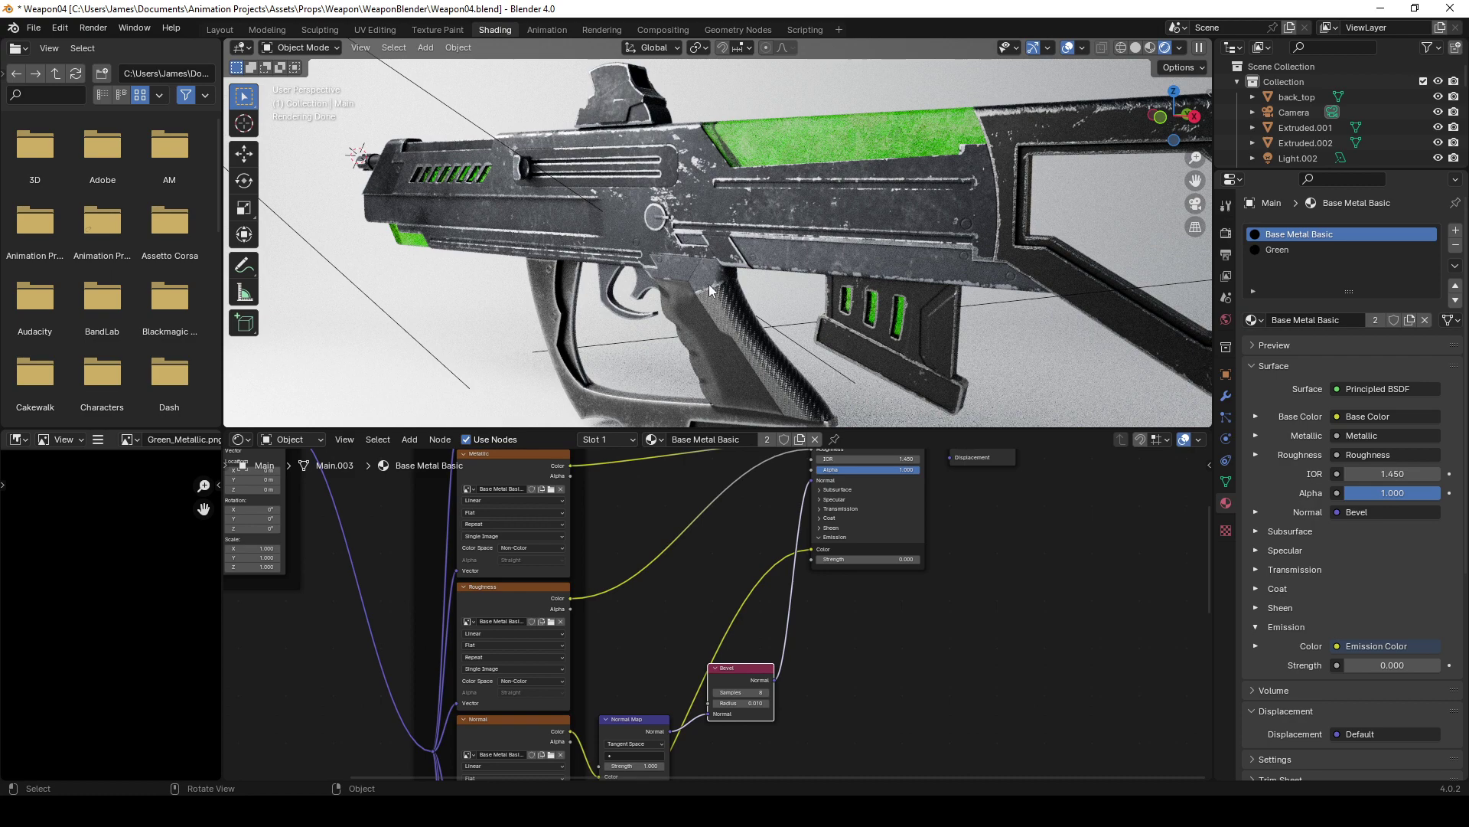
{"action": "scroll", "coordinate": [710, 288], "scroll_direction": "down", "scroll_amount": 2}
{"action": "middle_click_drag", "start_coordinate": [764, 574], "coordinate": [662, 692]}
Select the green back_top stock and frame its Green material nodes and the weapon
{"action": "left_click", "coordinate": [760, 146]}
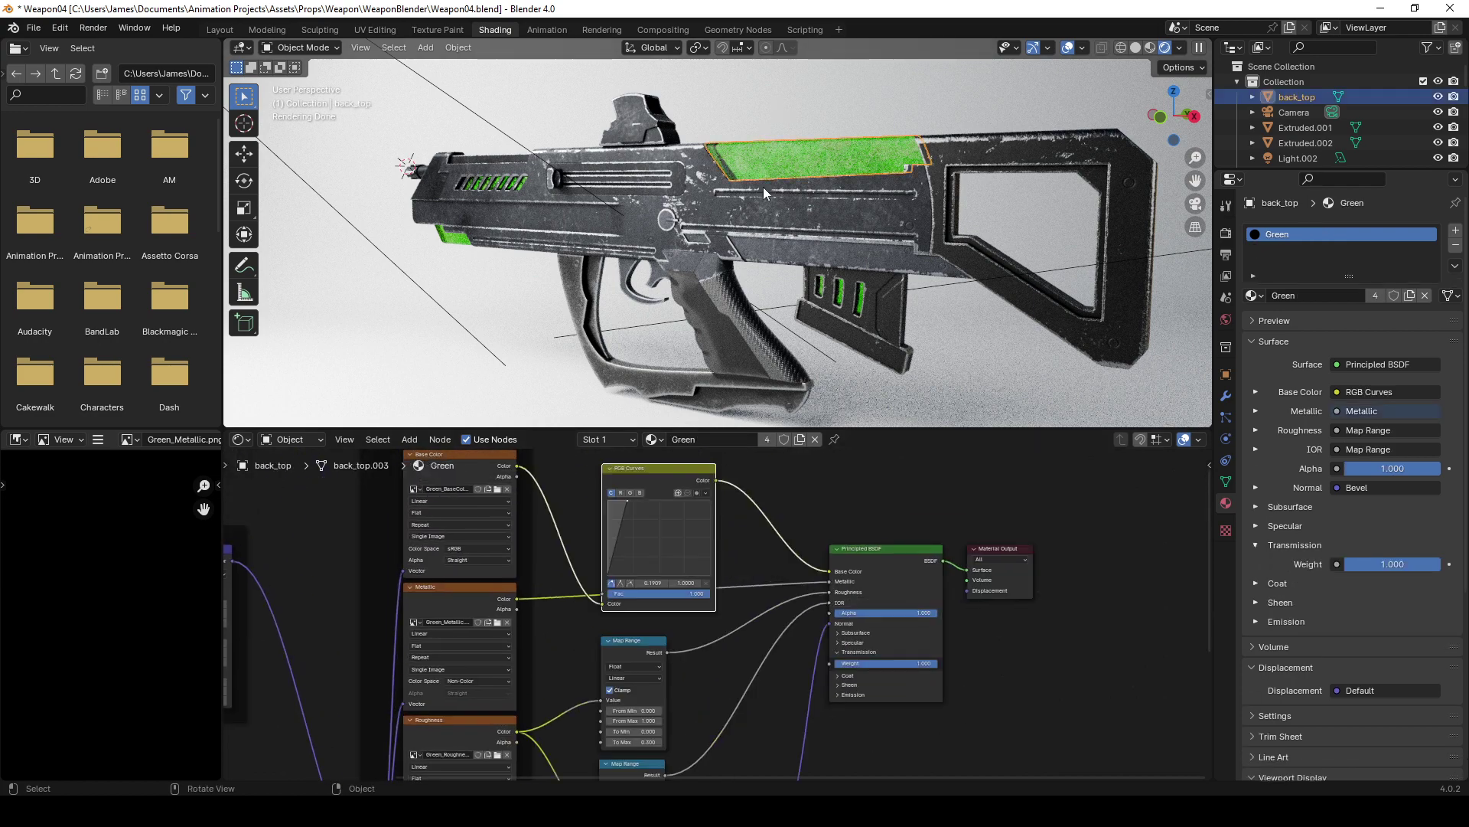
{"action": "middle_click_drag", "start_coordinate": [767, 672], "coordinate": [751, 603]}
{"action": "middle_click_drag", "start_coordinate": [794, 191], "coordinate": [907, 176]}
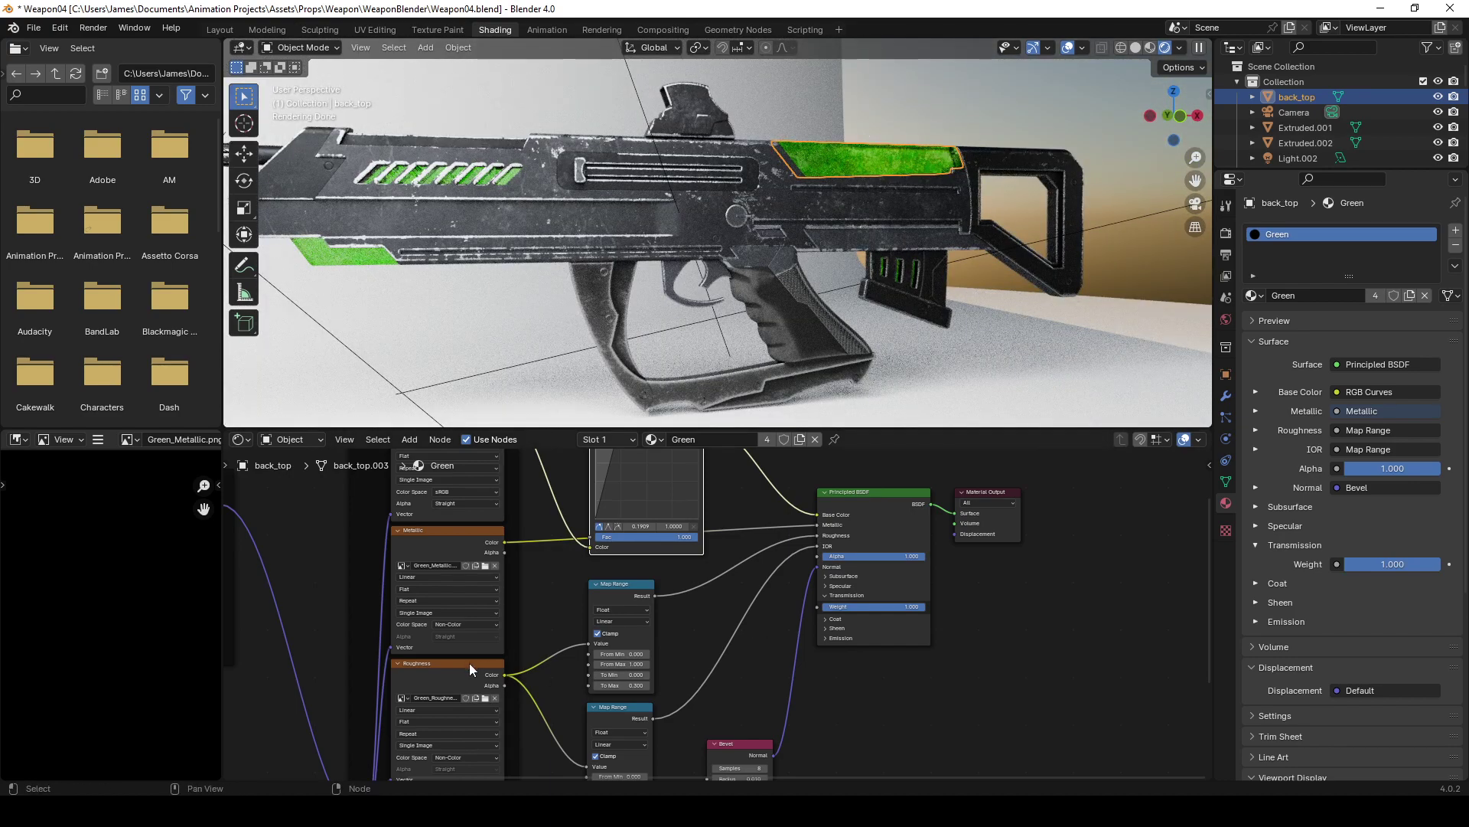
{"action": "middle_click_drag", "start_coordinate": [649, 650], "coordinate": [657, 625]}
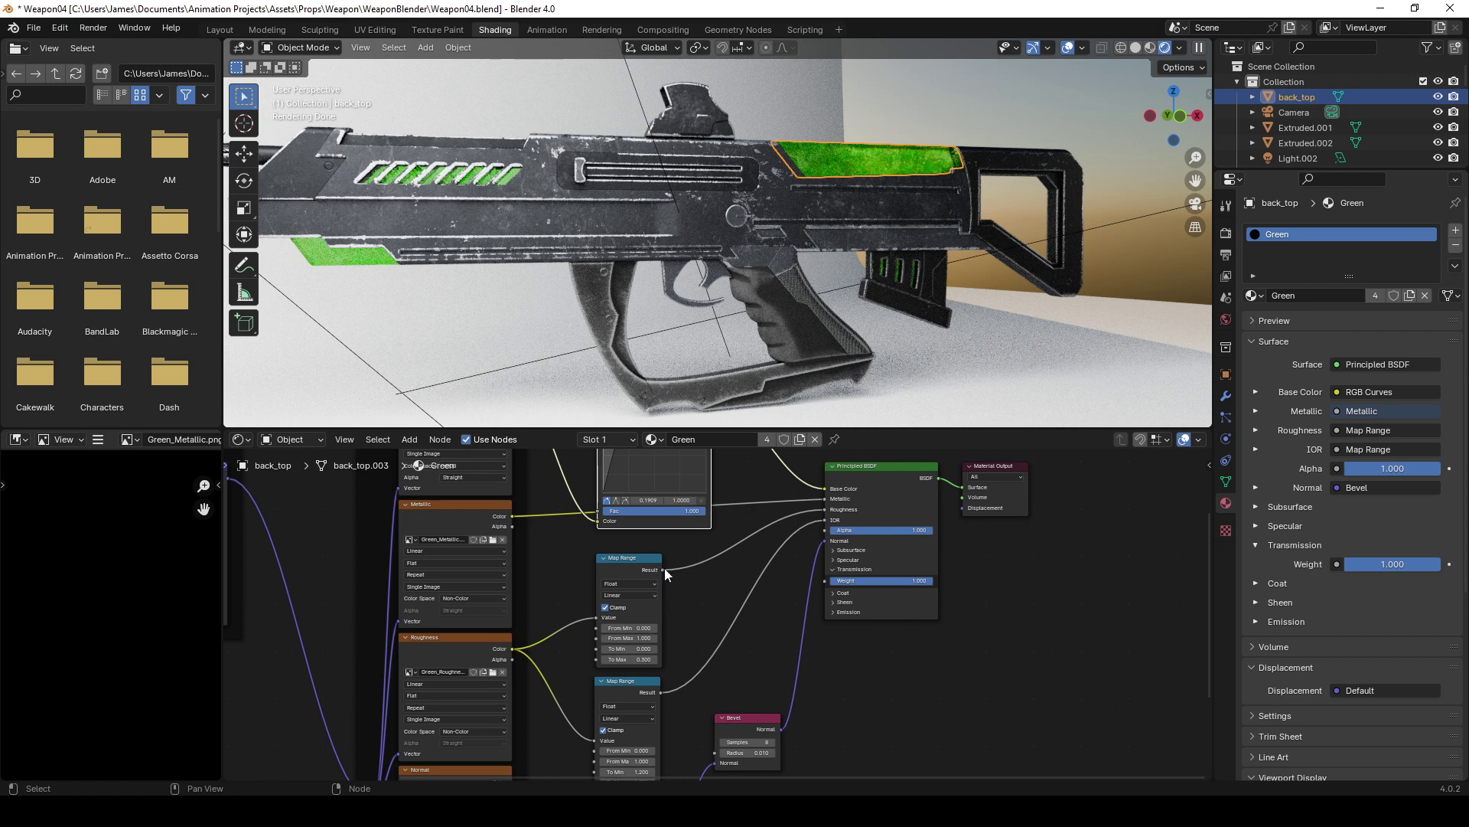
{"action": "middle_click_drag", "start_coordinate": [676, 571], "coordinate": [632, 598]}
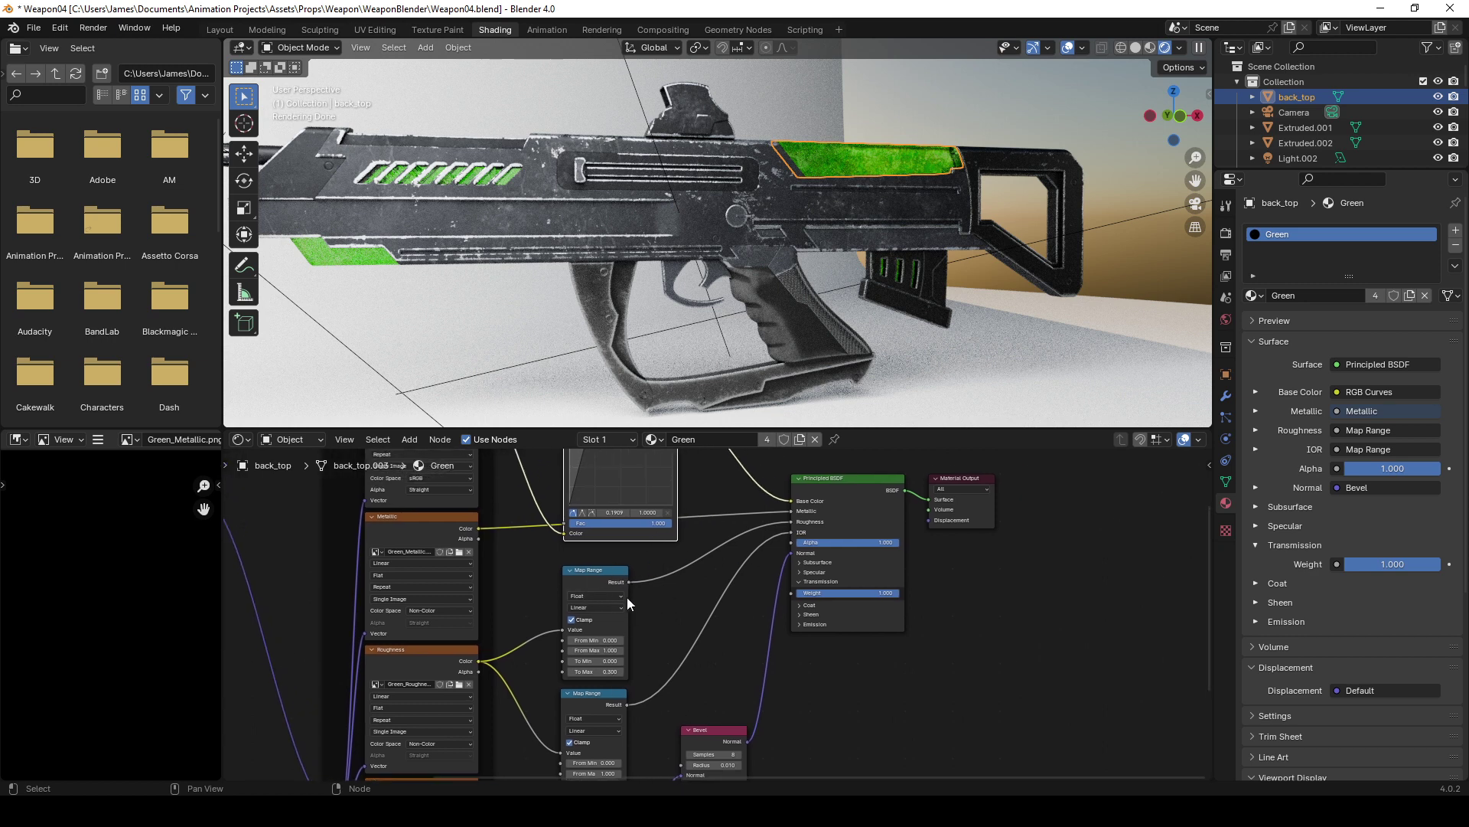
{"action": "middle_click_drag", "start_coordinate": [668, 627], "coordinate": [651, 643]}
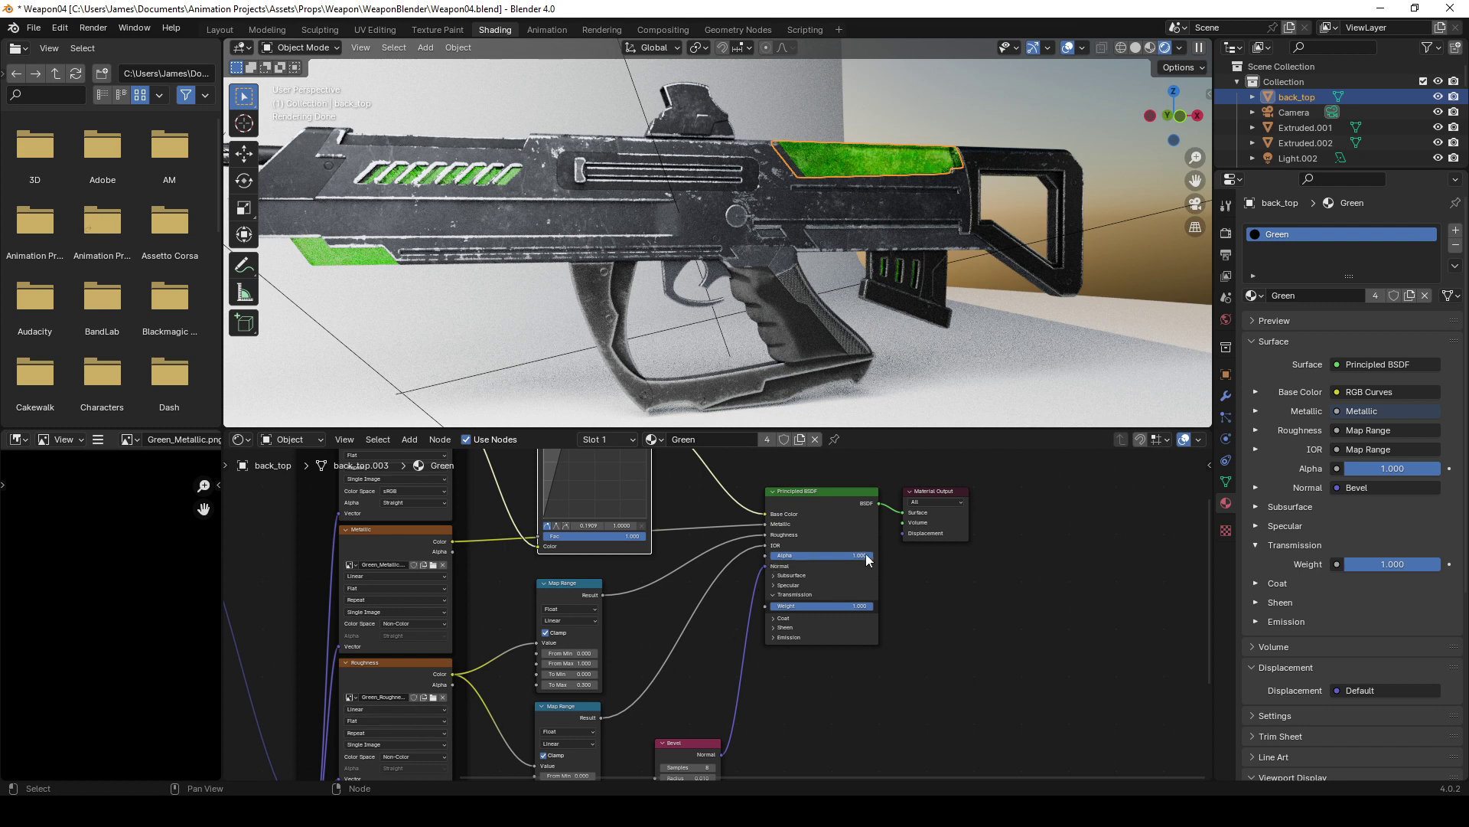
{"action": "middle_click_drag", "start_coordinate": [747, 574], "coordinate": [729, 601]}
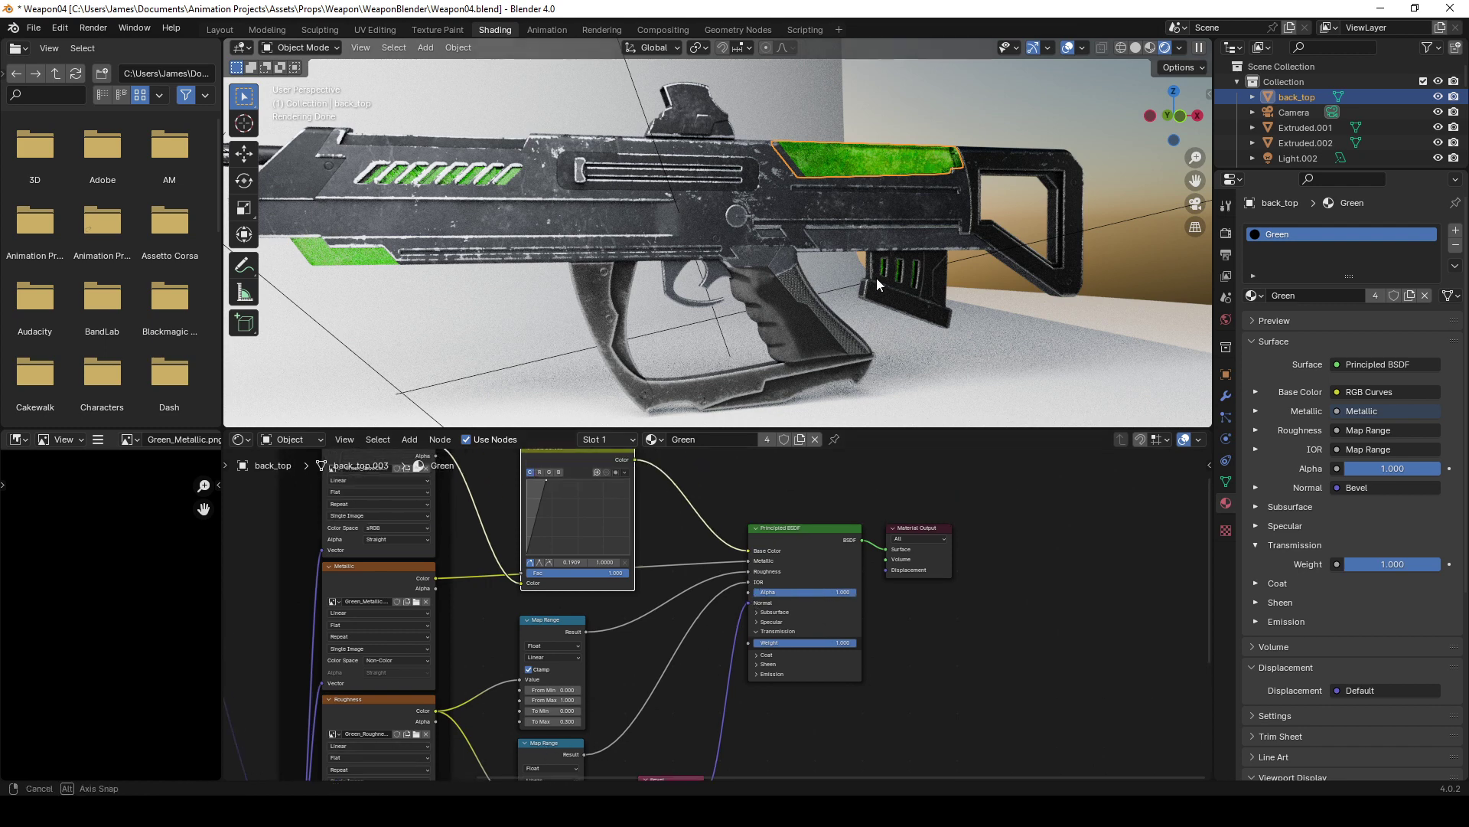
{"action": "middle_click_drag", "start_coordinate": [877, 291], "coordinate": [883, 278]}
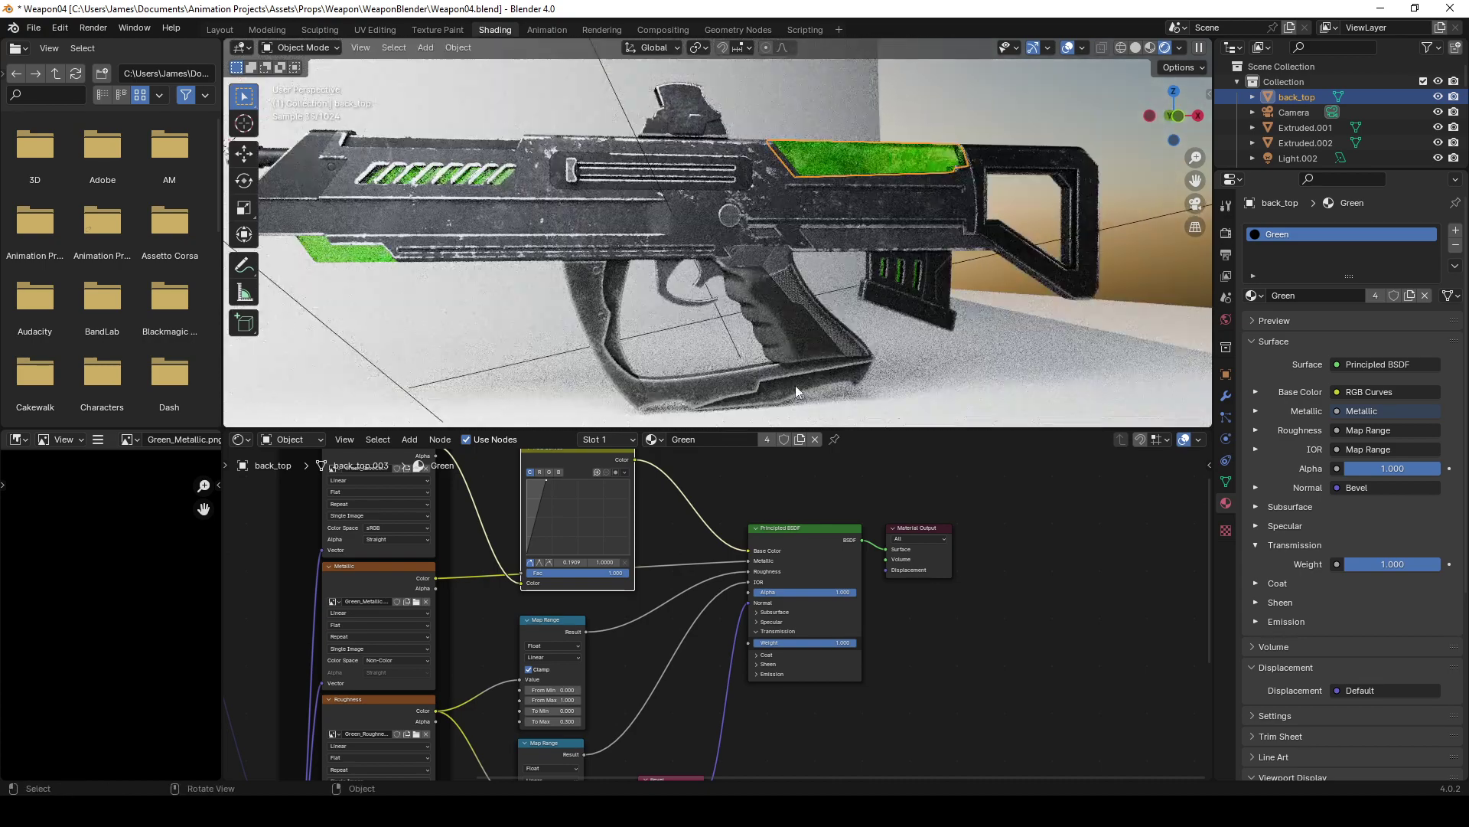
{"action": "middle_click_drag", "start_coordinate": [727, 525], "coordinate": [698, 578]}
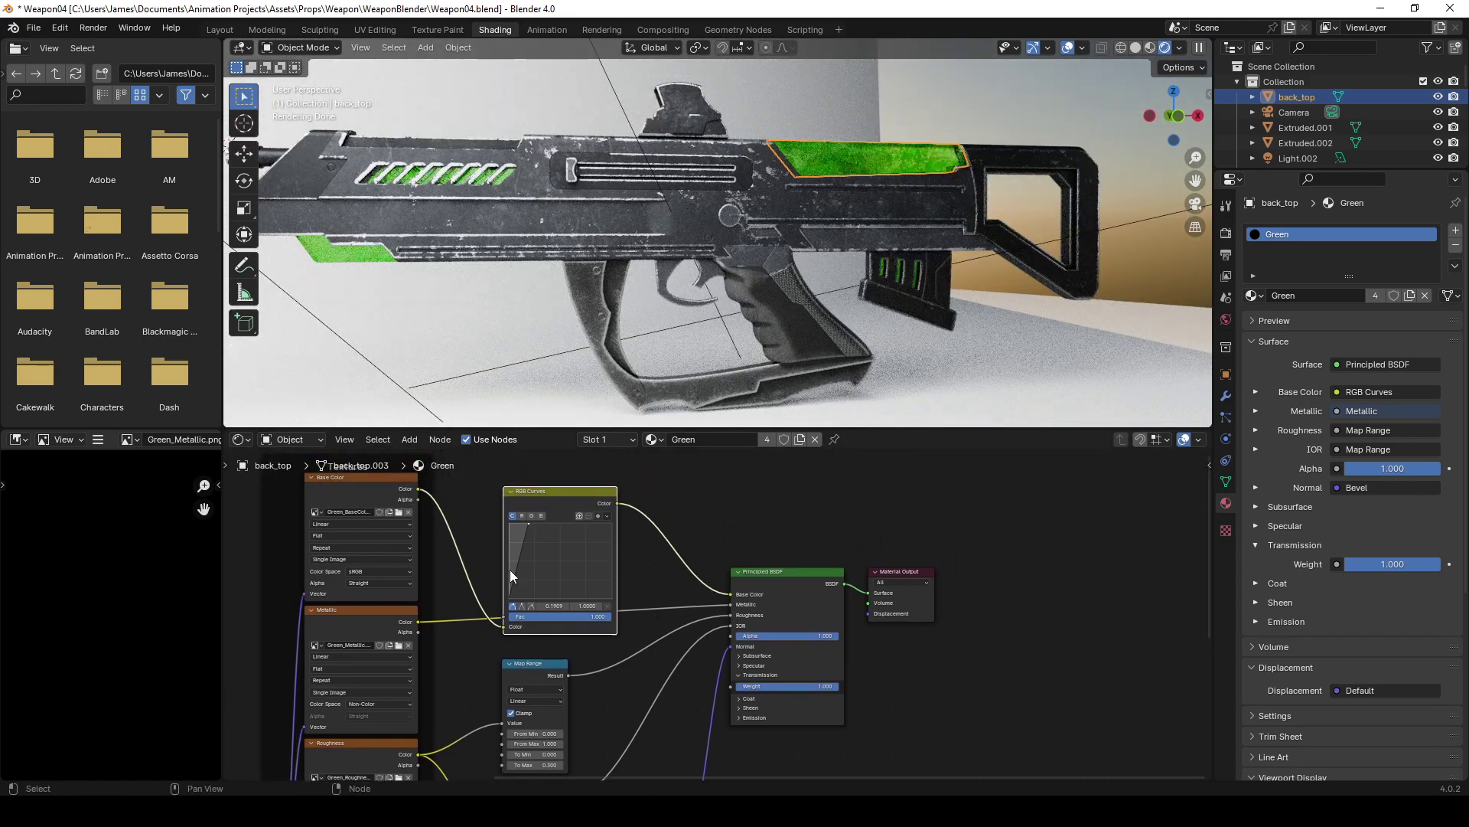
Move the RGB Curves node beside the Textures frame, then orbit the weapon
{"action": "left_click", "coordinate": [351, 619]}
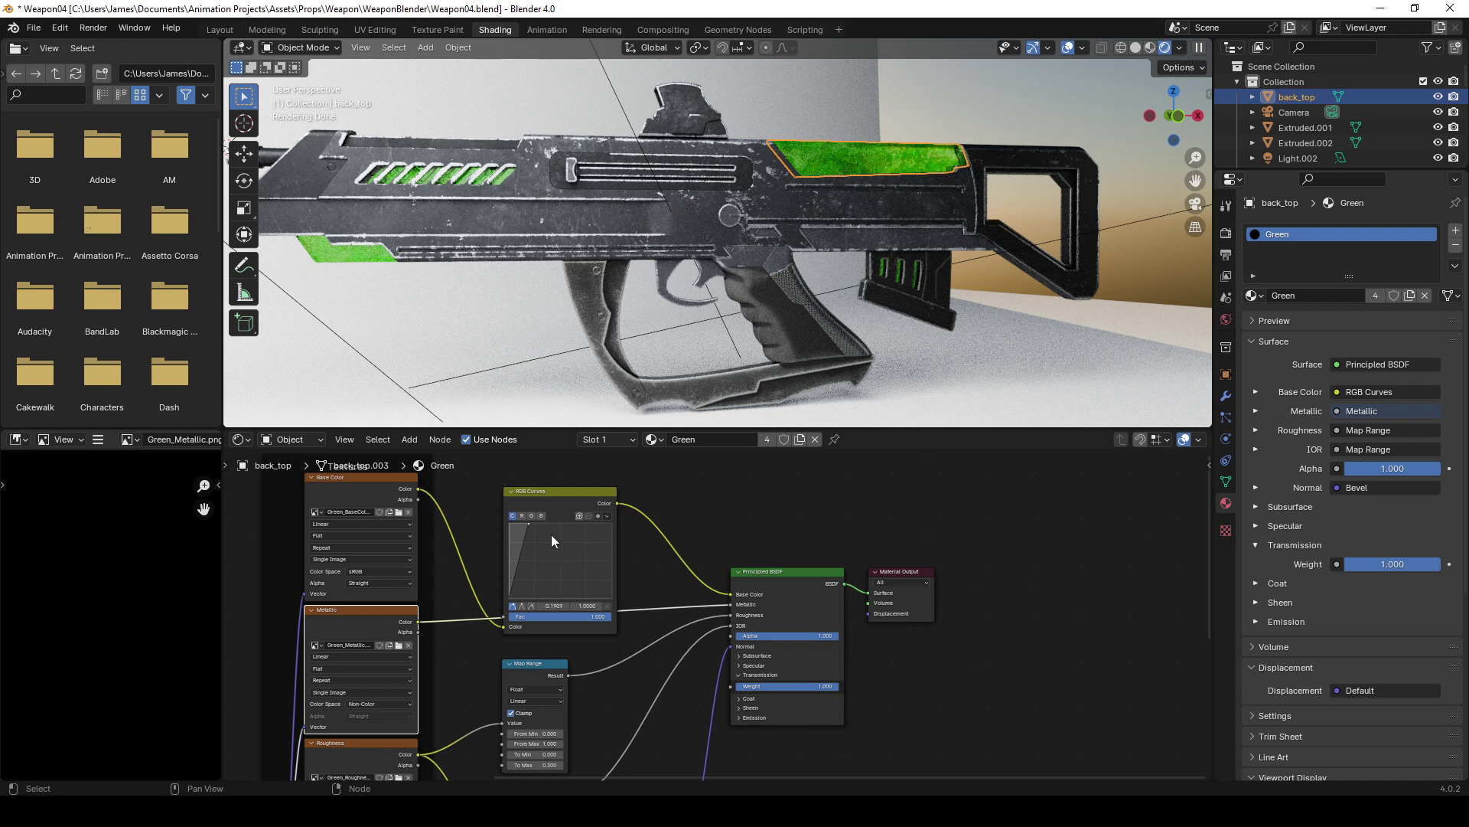
{"action": "left_click_drag", "start_coordinate": [555, 494], "coordinate": [572, 478]}
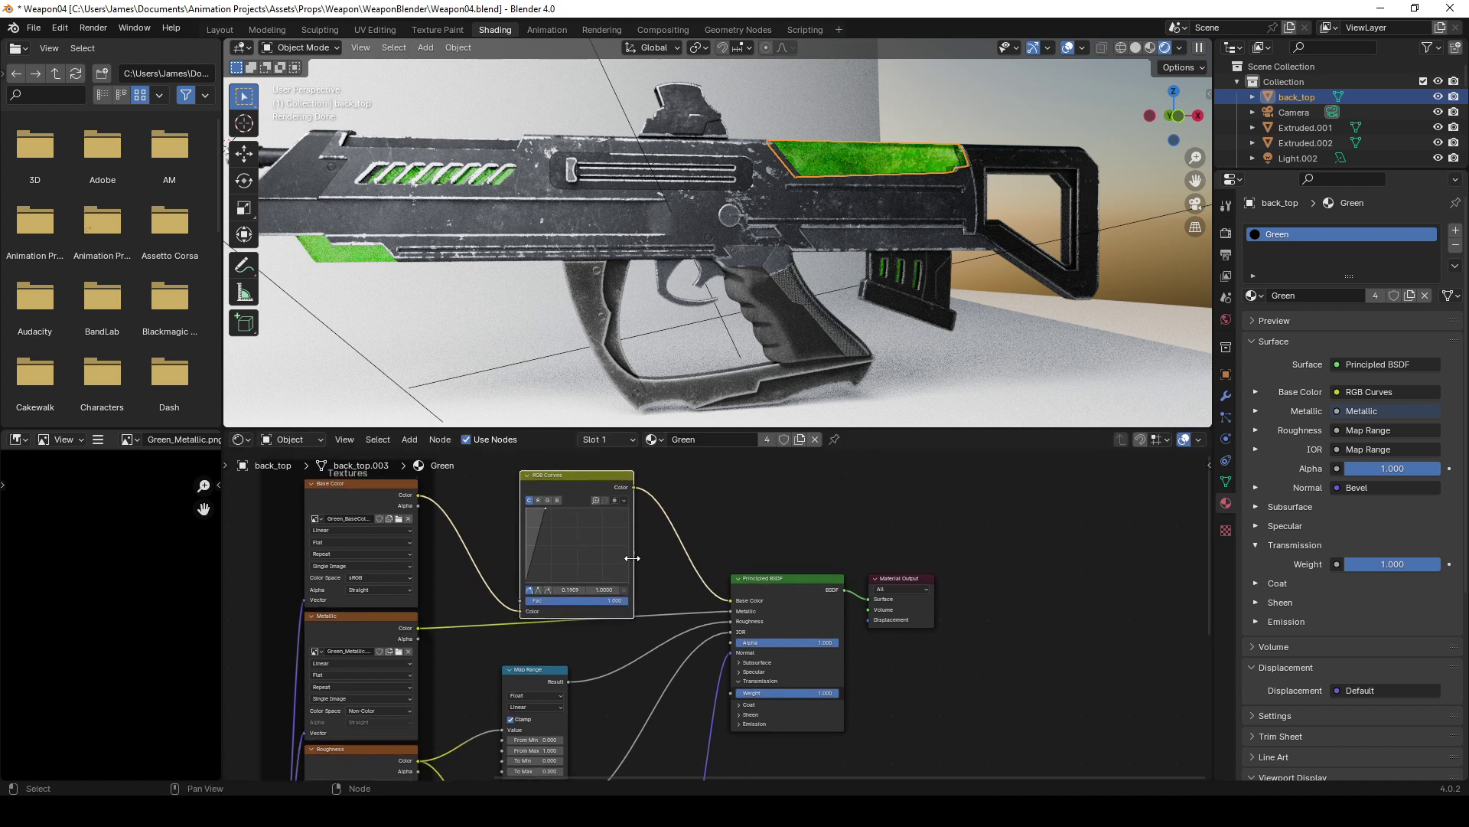
{"action": "middle_click_drag", "start_coordinate": [635, 570], "coordinate": [633, 619]}
{"action": "left_click_drag", "start_coordinate": [566, 519], "coordinate": [562, 487]}
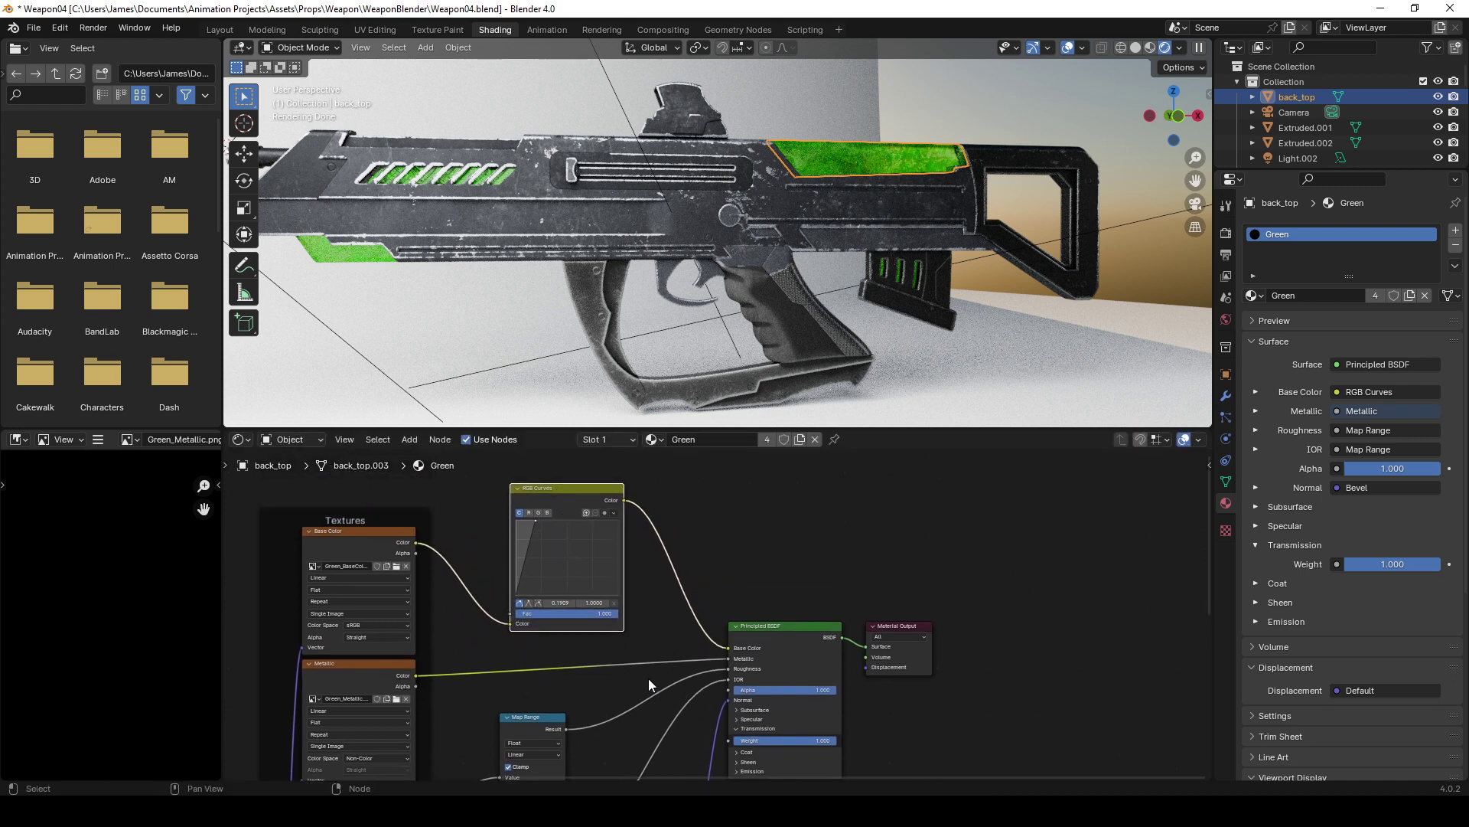
{"action": "middle_click_drag", "start_coordinate": [452, 643], "coordinate": [459, 637]}
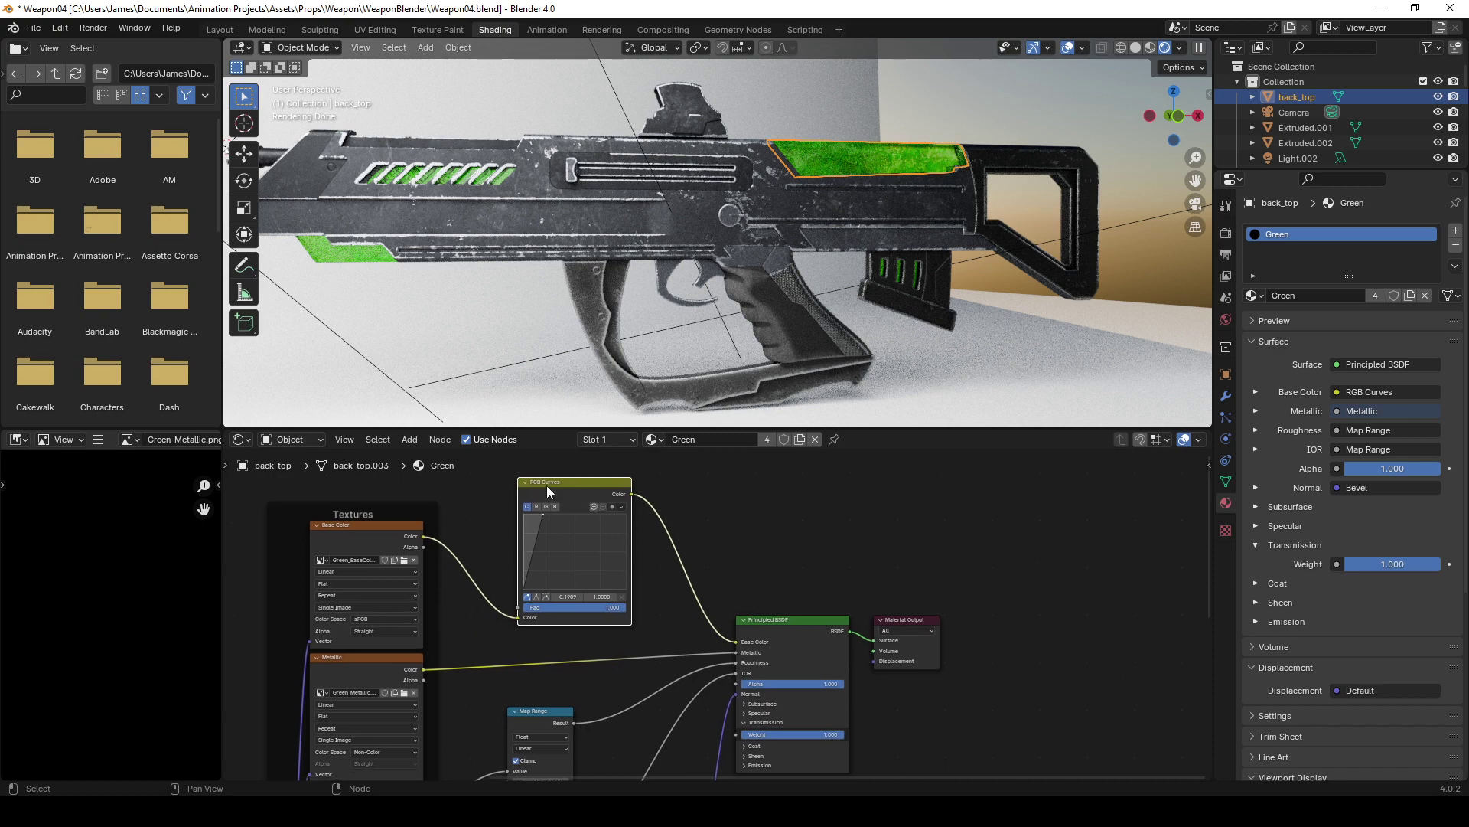
{"action": "left_click_drag", "start_coordinate": [547, 488], "coordinate": [537, 485]}
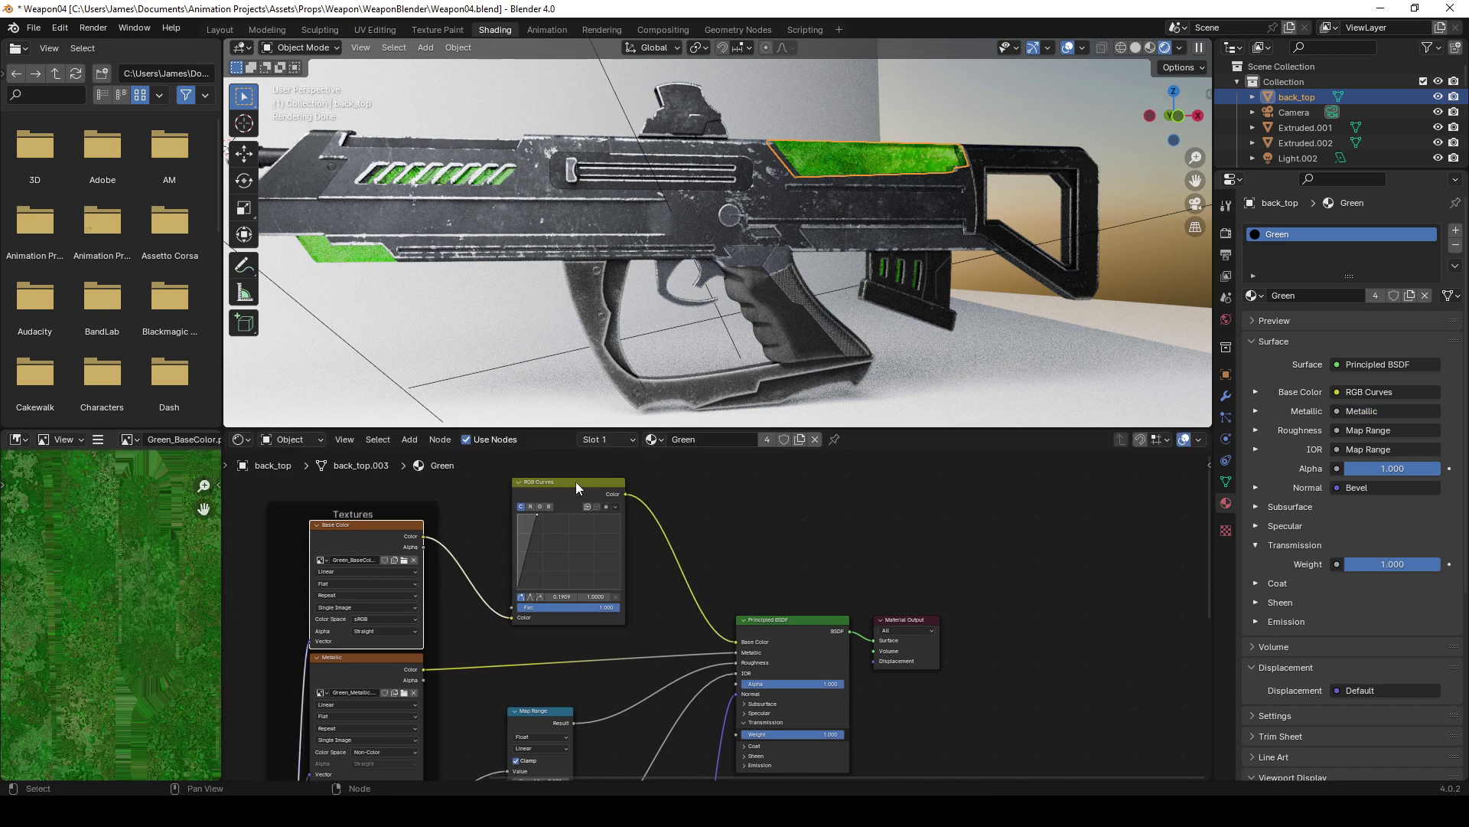
{"action": "scroll", "coordinate": [738, 551], "scroll_direction": "down", "scroll_amount": 6, "text": "shift"}
{"action": "middle_click_drag", "start_coordinate": [748, 717], "coordinate": [725, 811]}
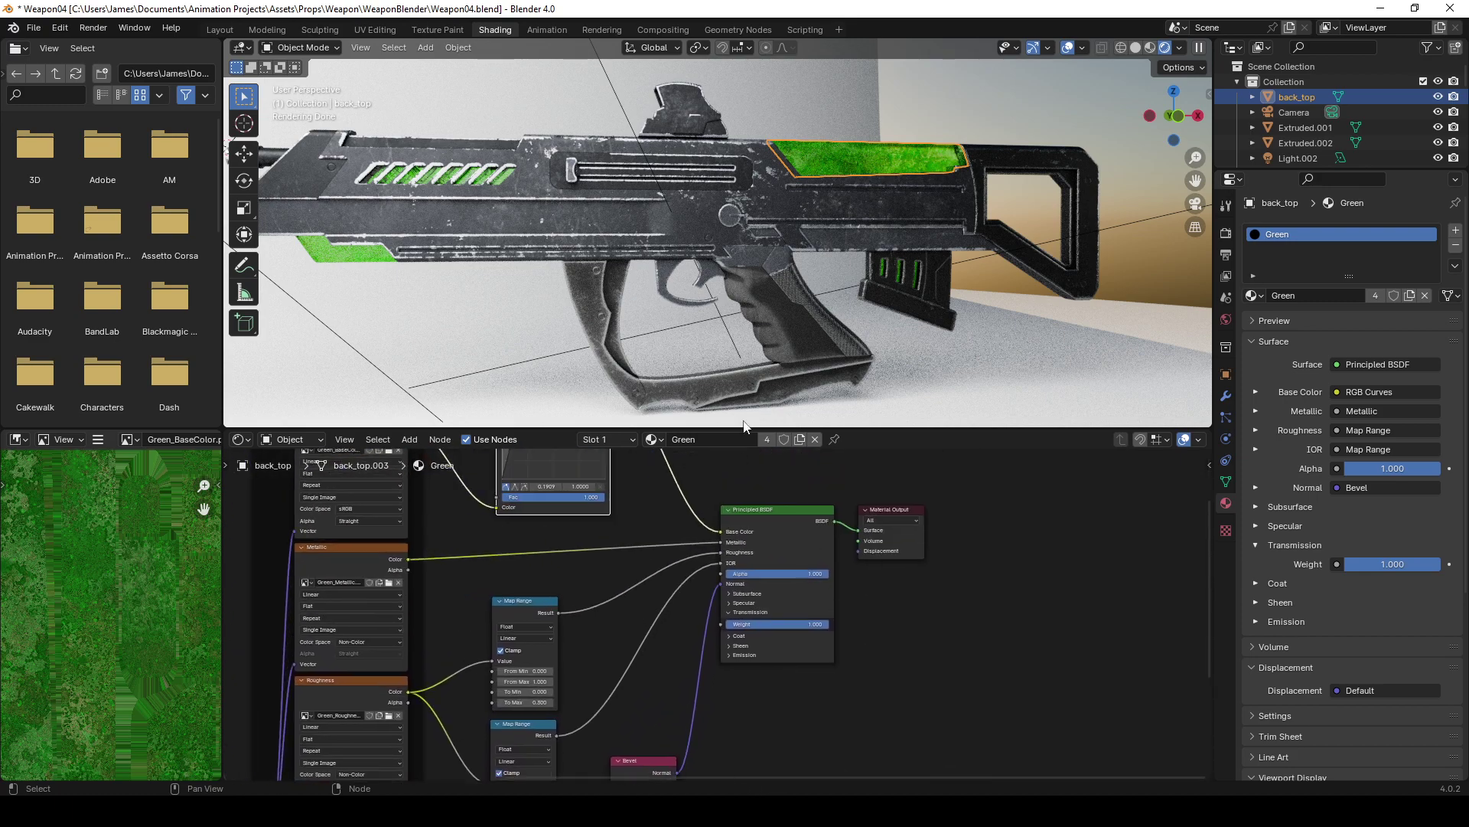
{"action": "middle_click_drag", "start_coordinate": [762, 328], "coordinate": [838, 307]}
View the finished weapon render through the scene camera with back_top deselected
{"action": "key", "text": "KP_0"}
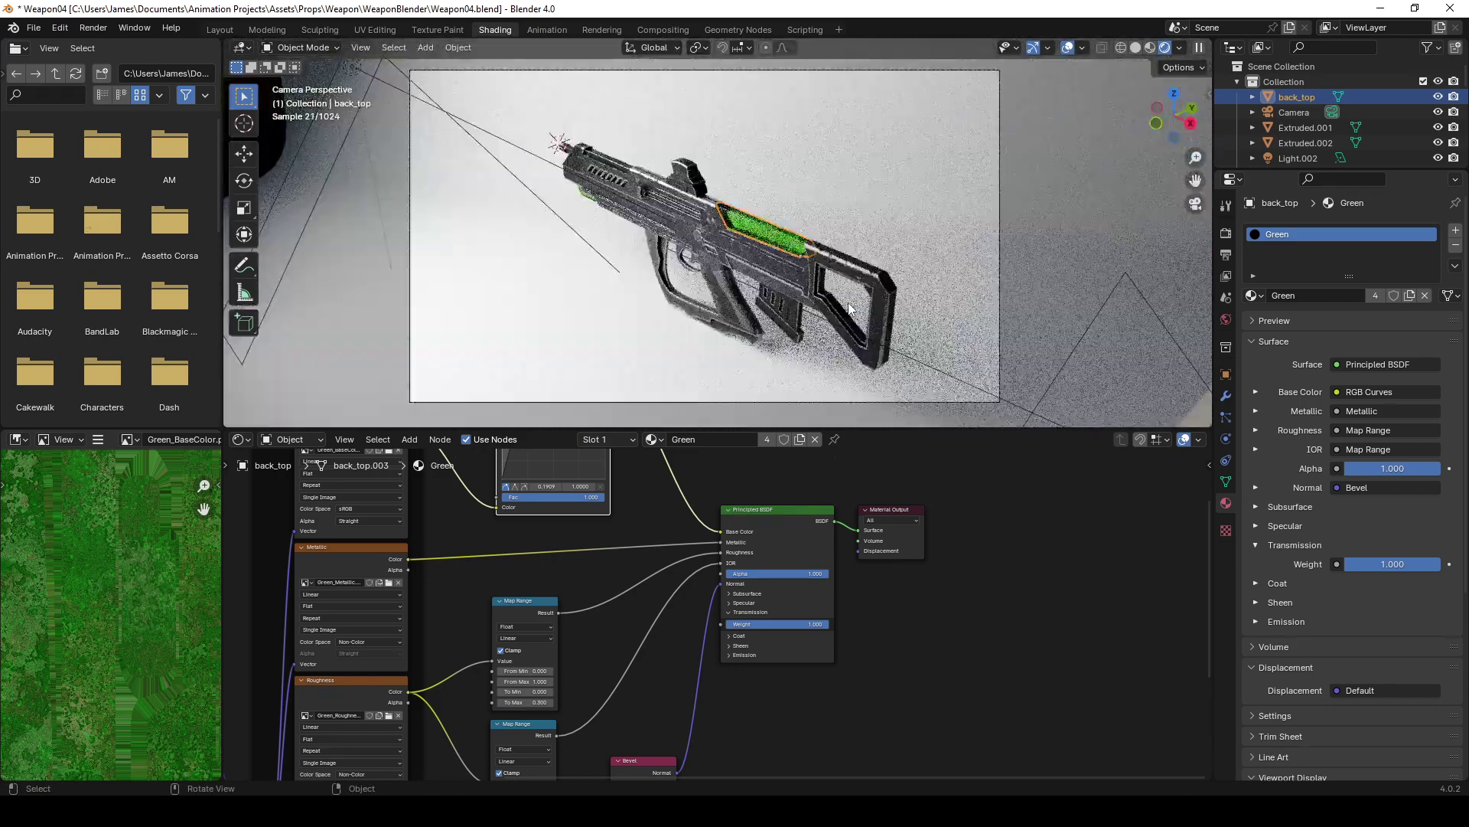
{"action": "left_click", "coordinate": [848, 301]}
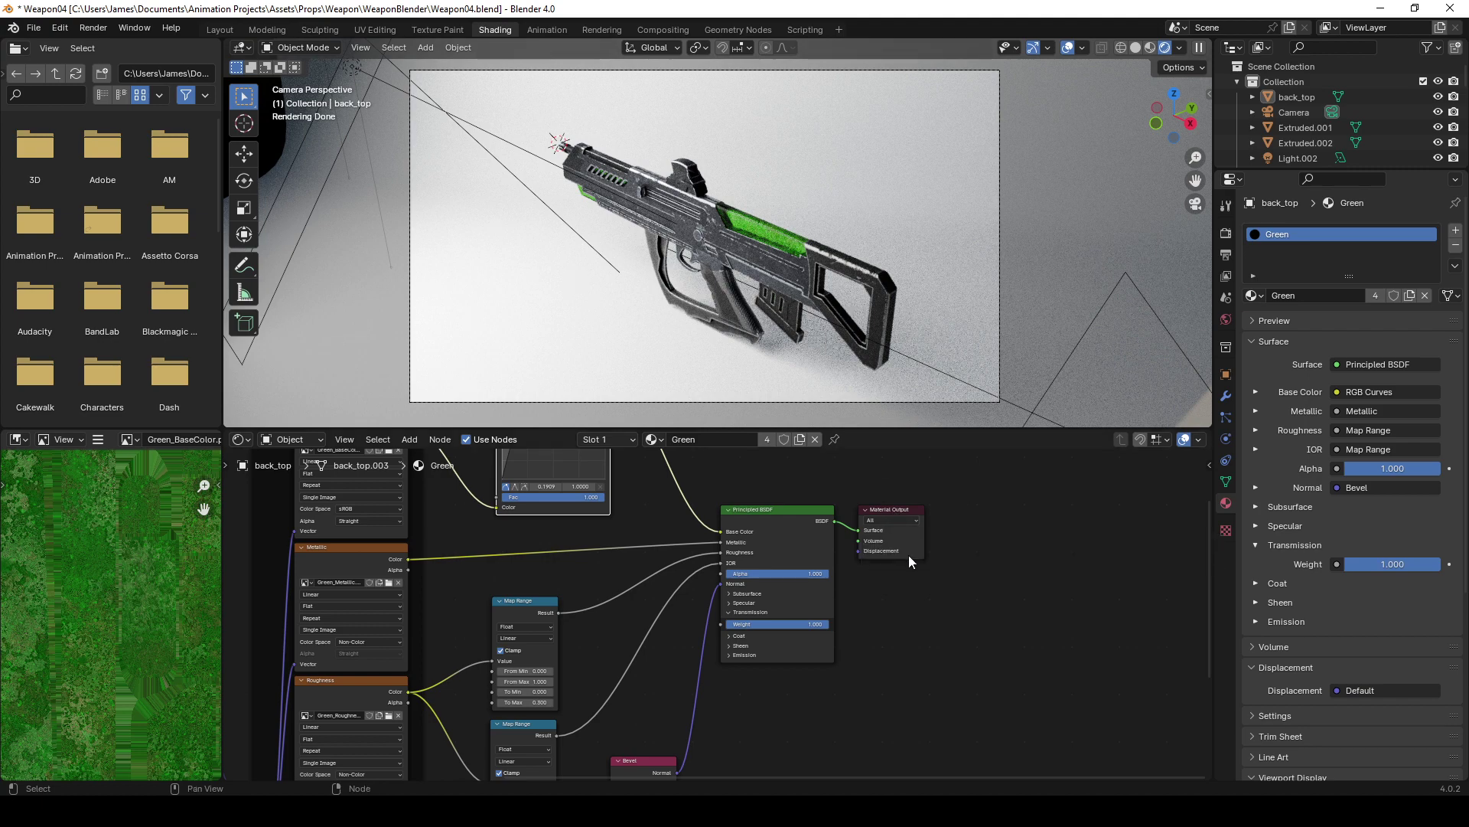
{"action": "scroll", "coordinate": [910, 581], "scroll_direction": "up", "scroll_amount": 2}
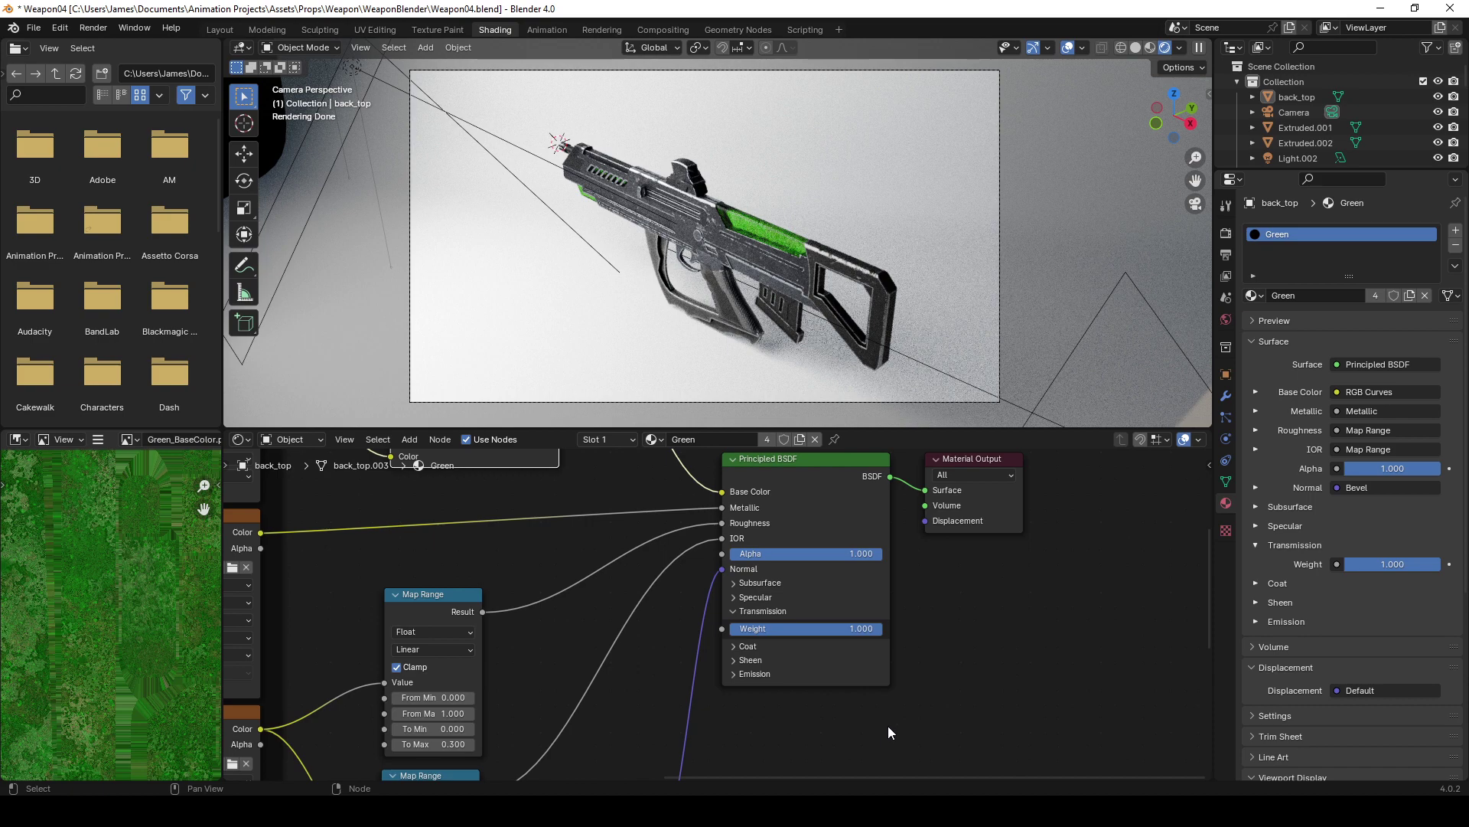